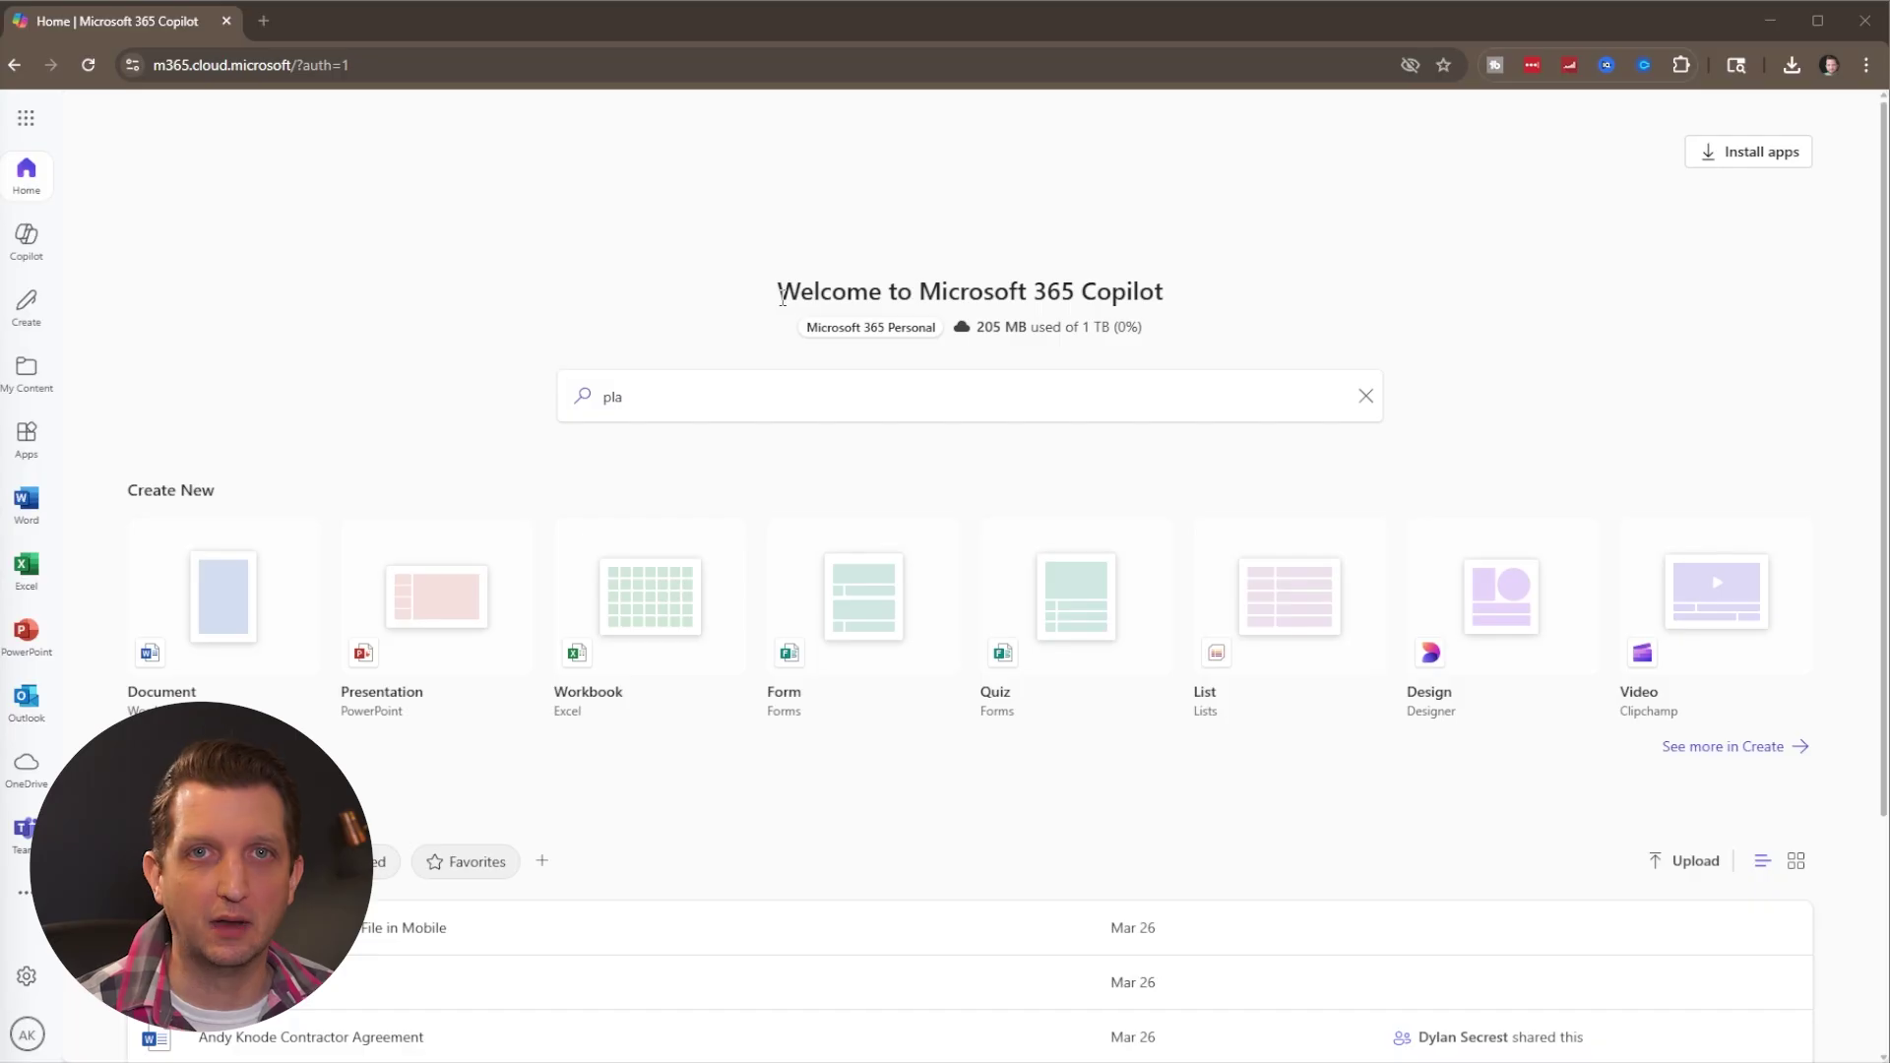
Search Microsoft 365 for 'planner' and go to Planner through work or school.
click(1457, 354)
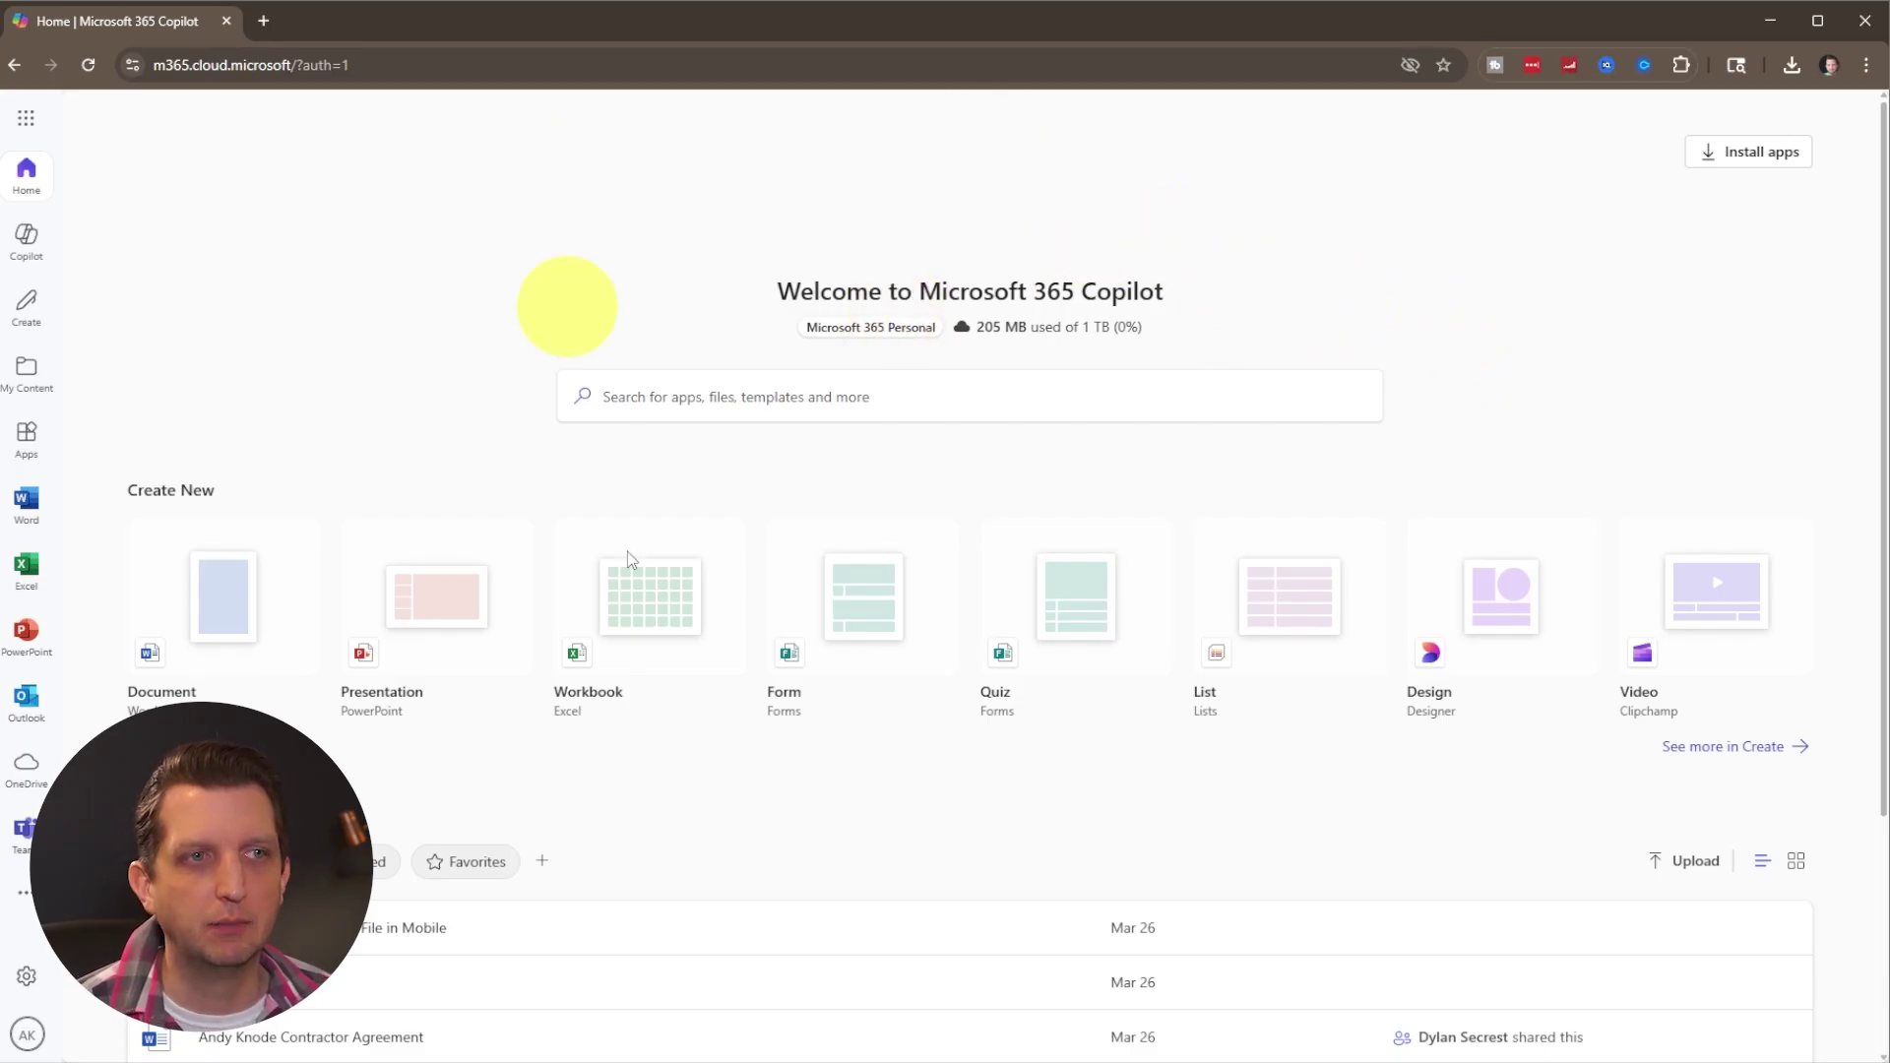
click(843, 393)
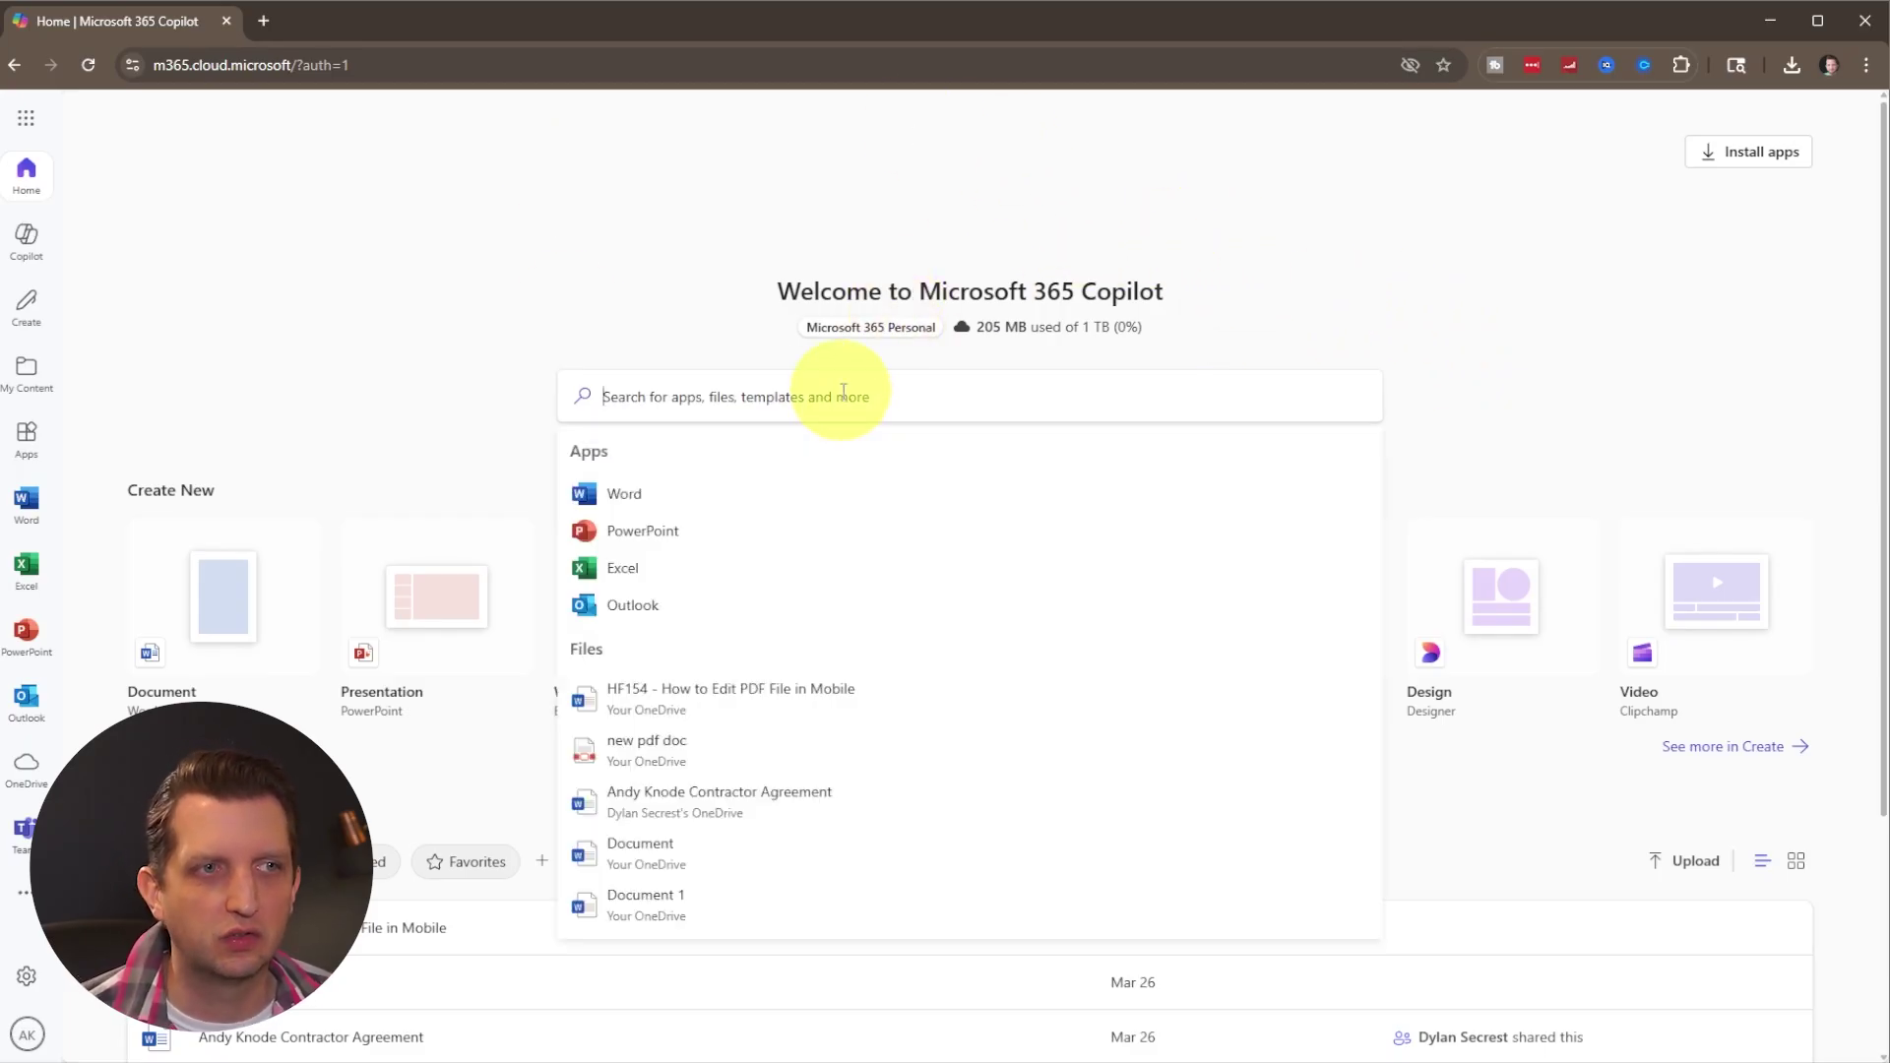
text(planner)
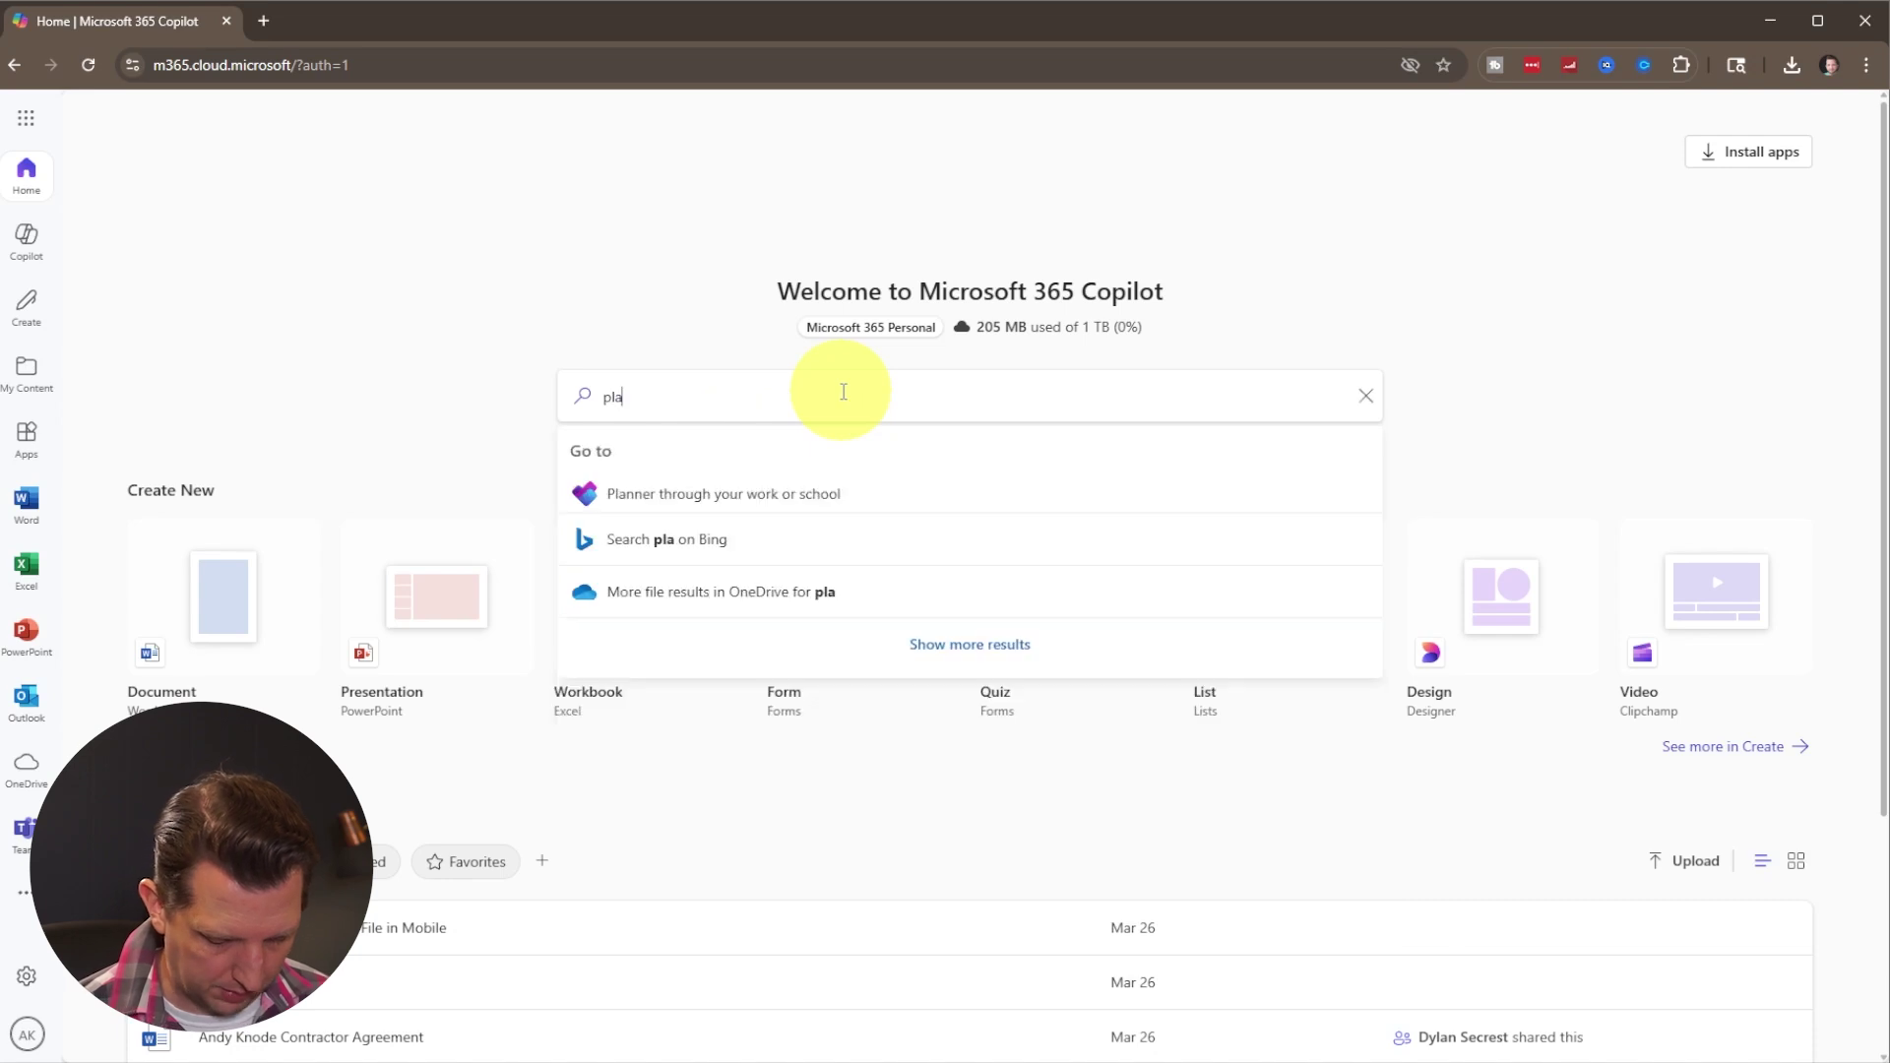
click(677, 493)
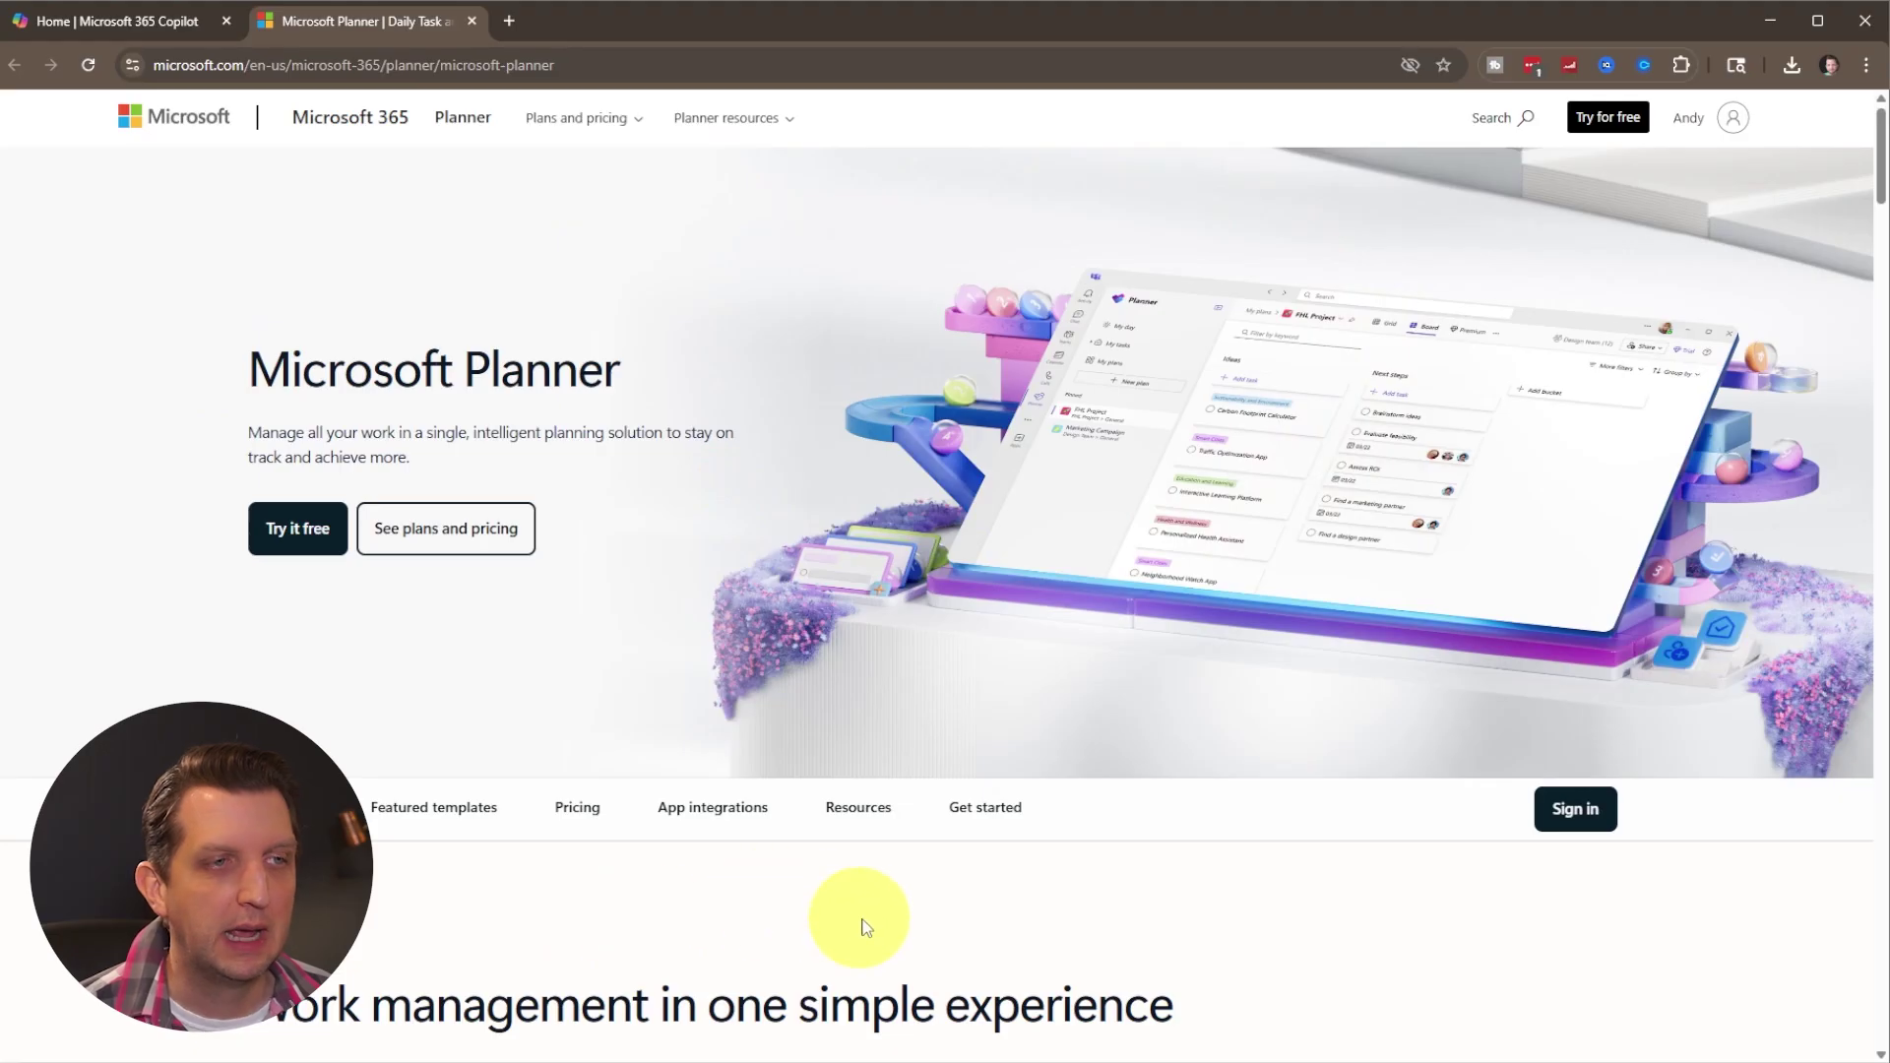
Start the free Planner trial and set up a new account with a saved e-mail address.
click(313, 538)
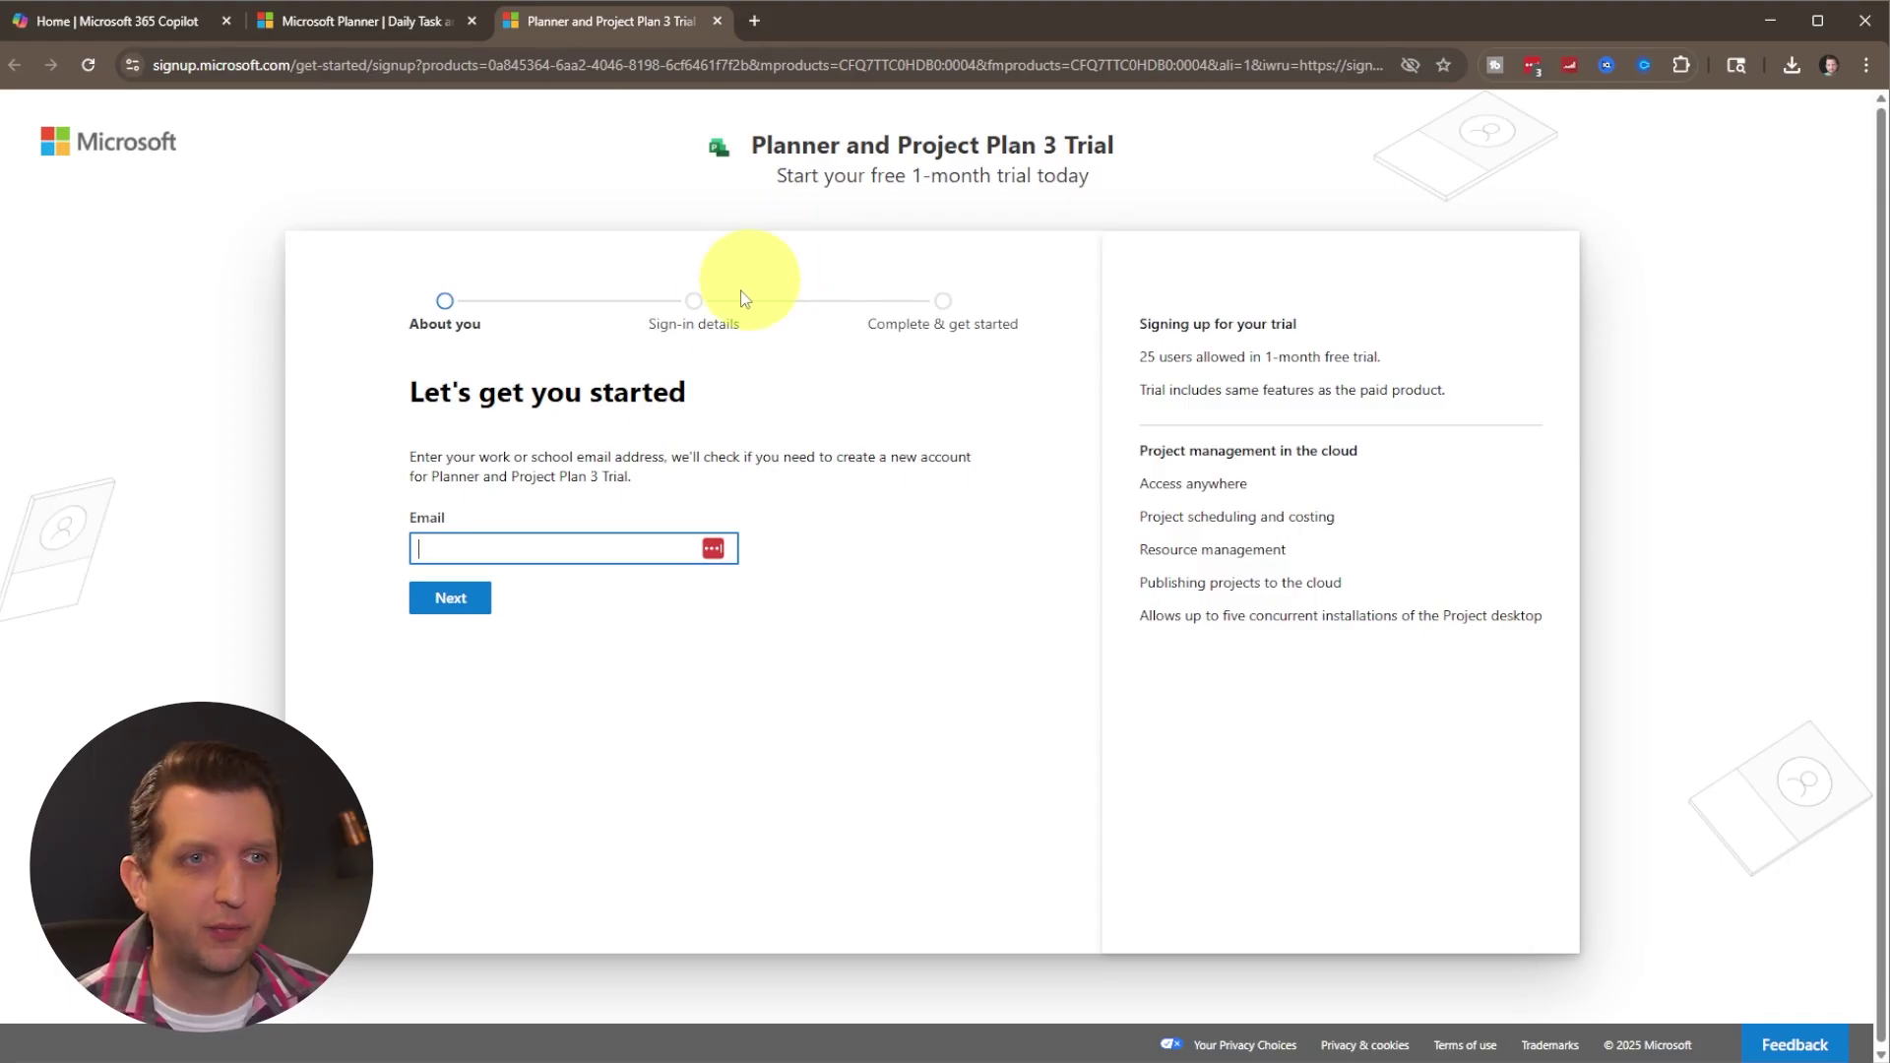
click(551, 549)
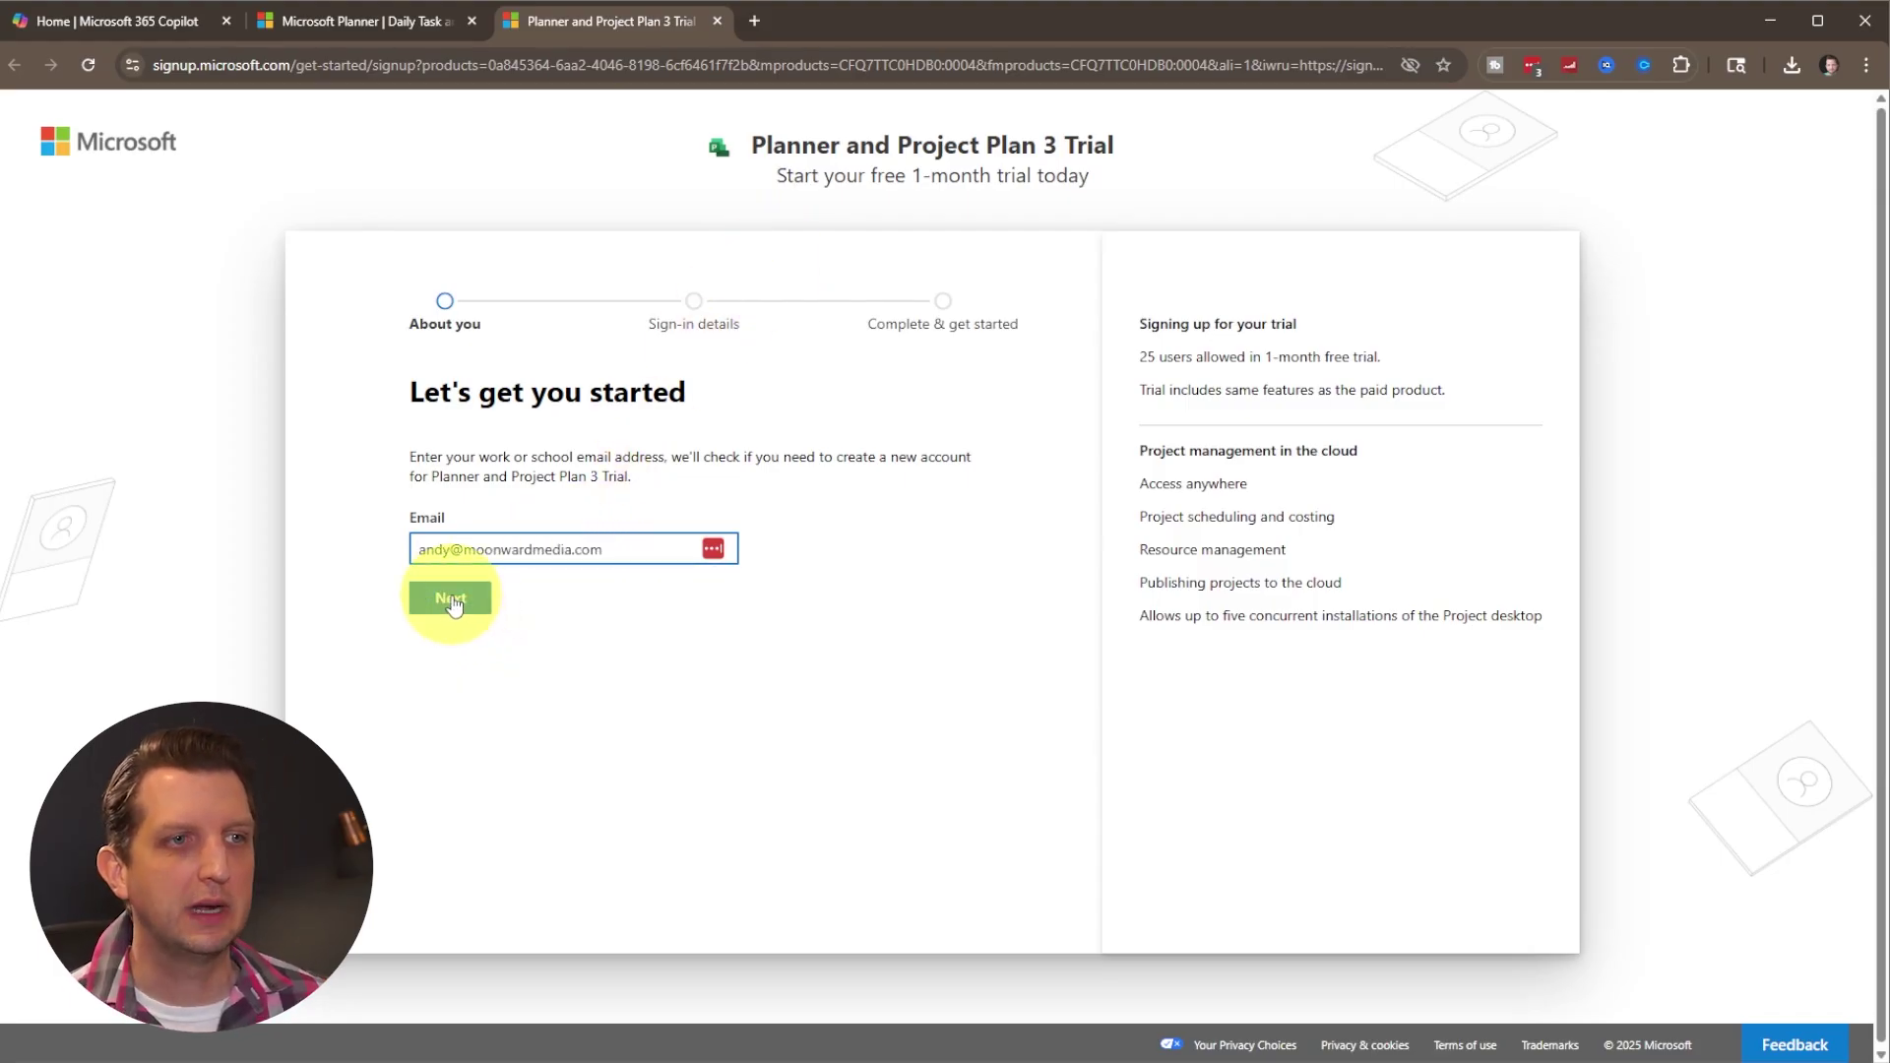
click(452, 597)
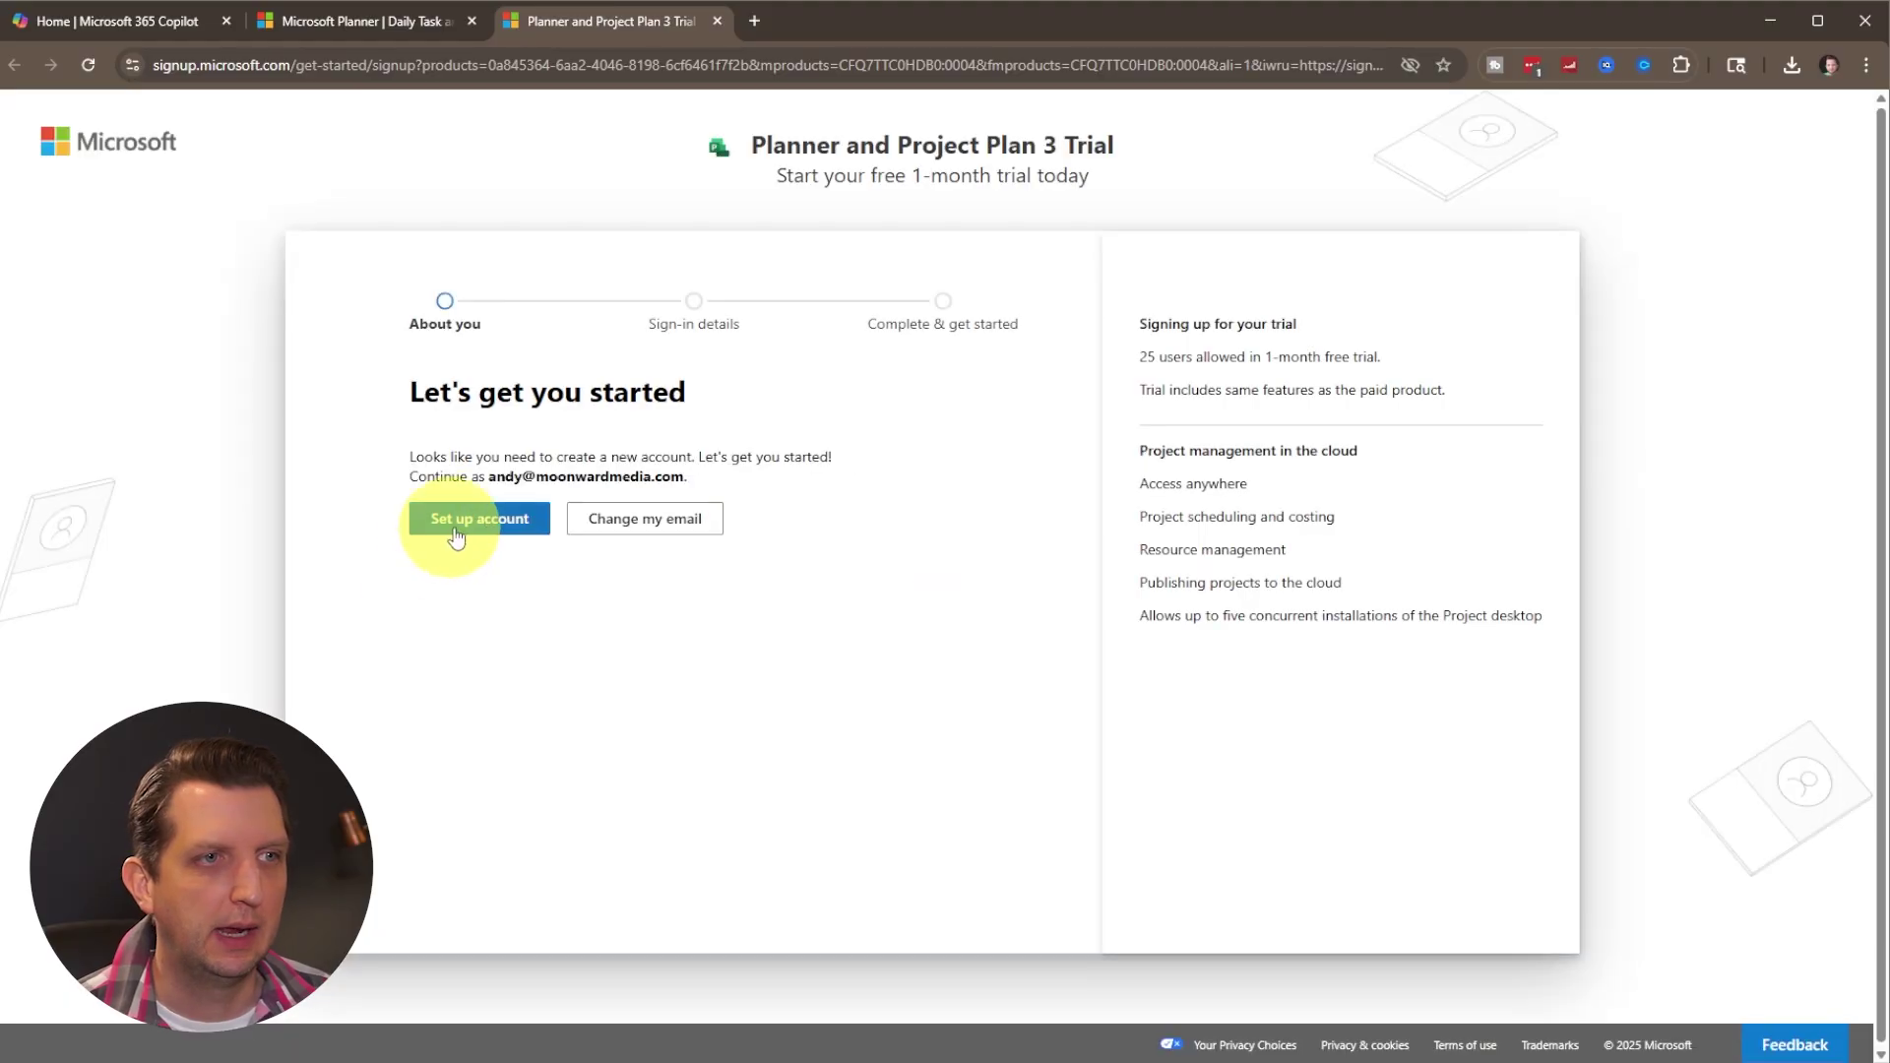
click(463, 528)
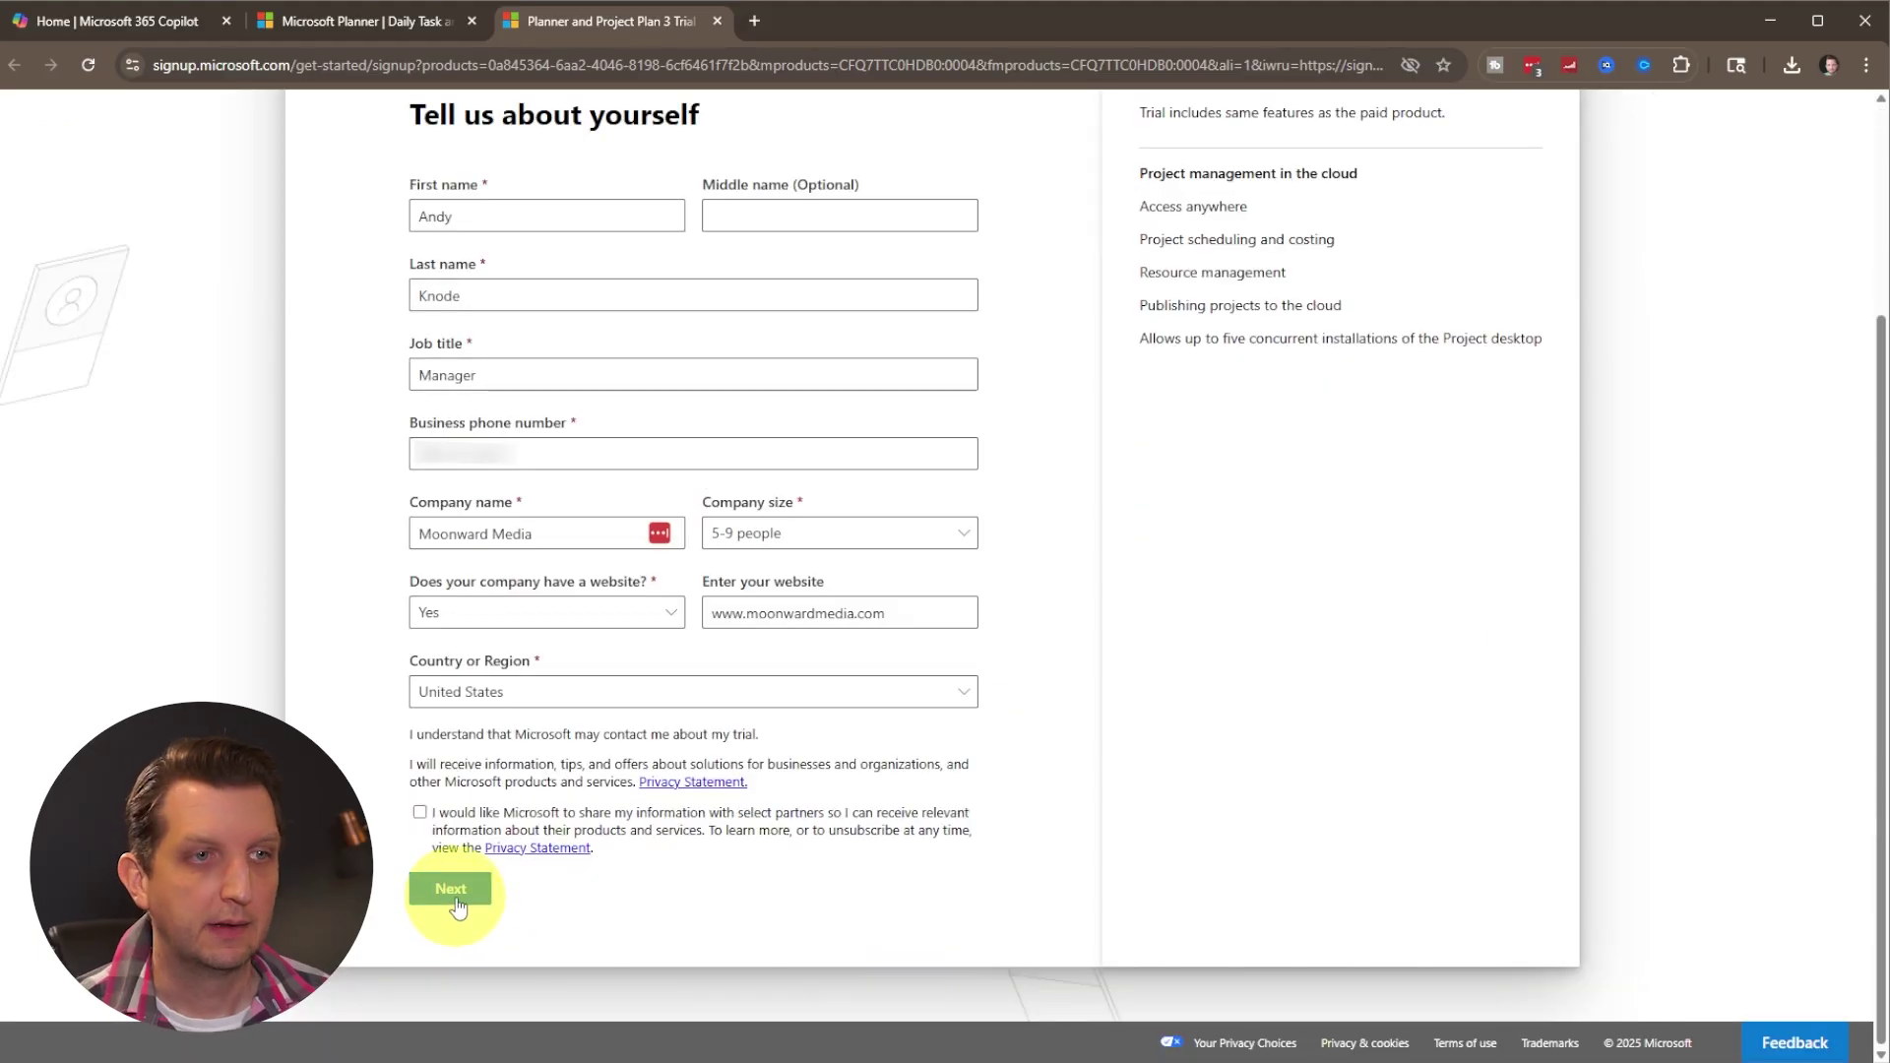
Submit personal details and sign-in credentials, then finish sign-up to start the trial.
click(455, 894)
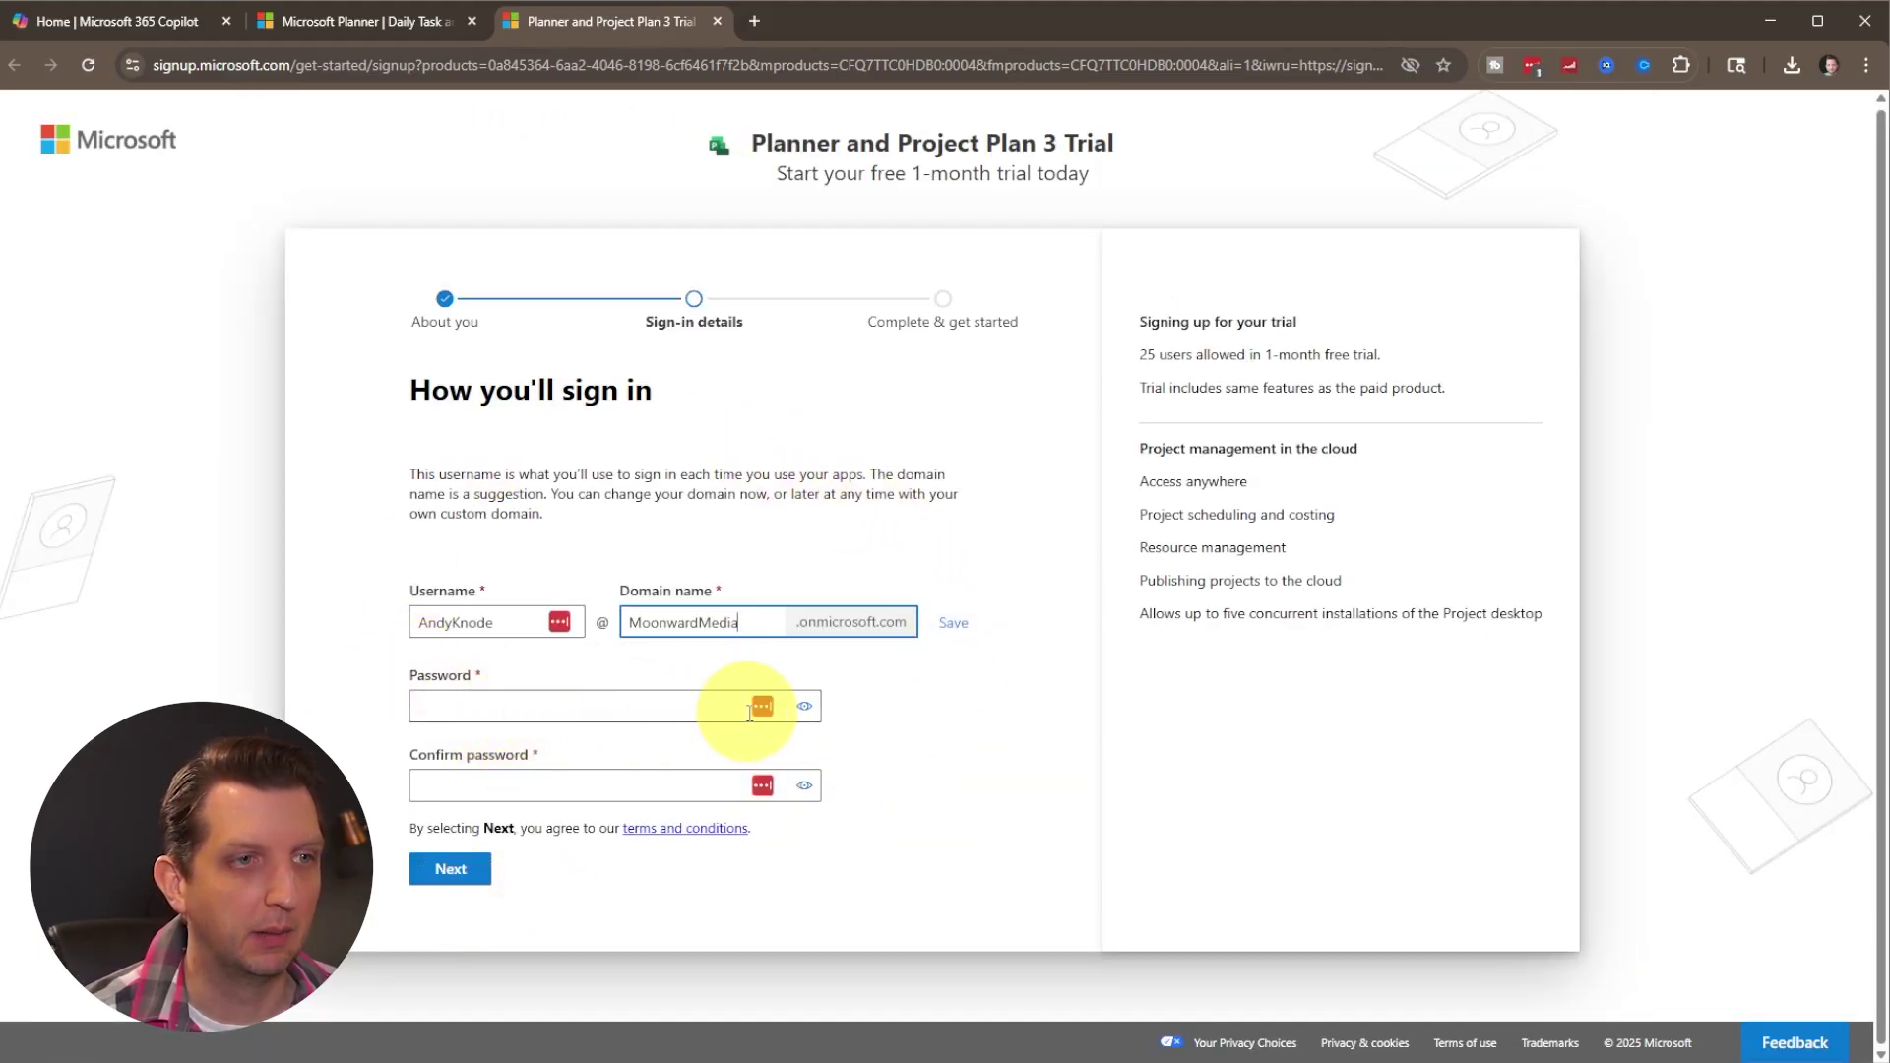
click(441, 873)
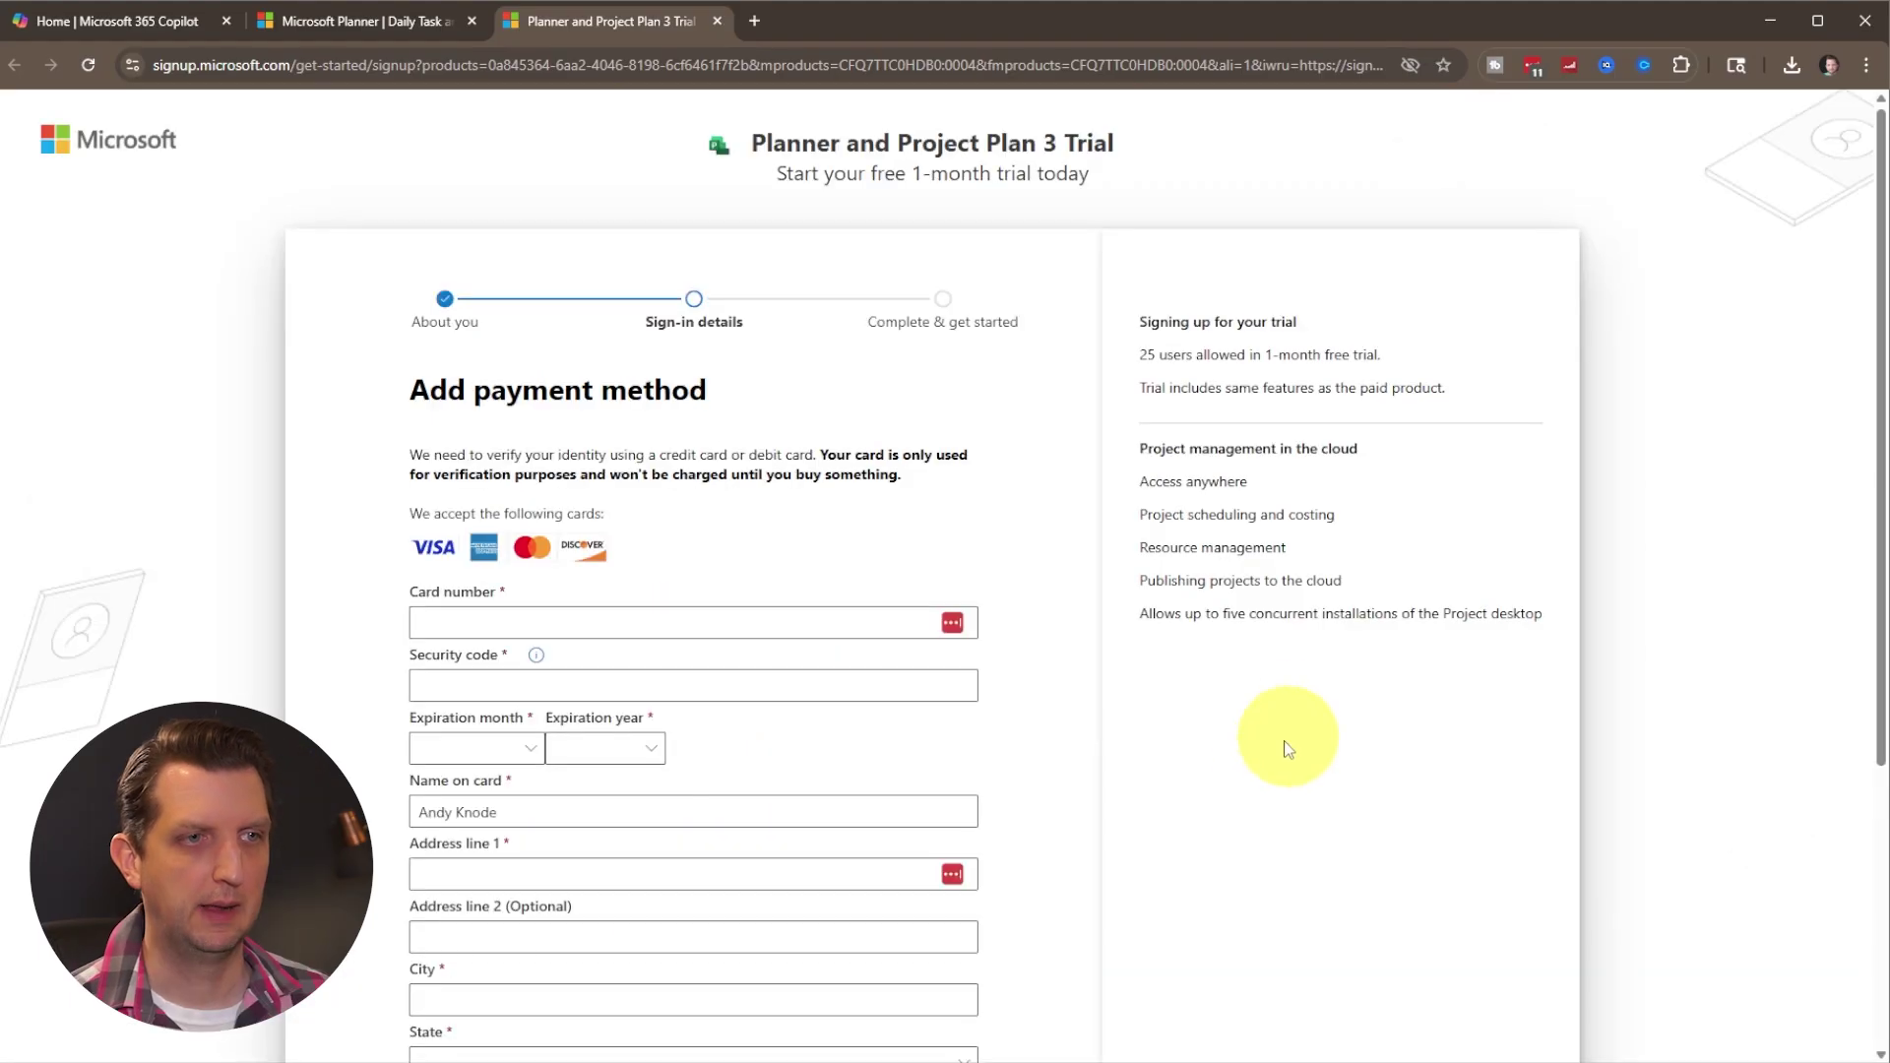
scroll(1120, 796, down, 2)
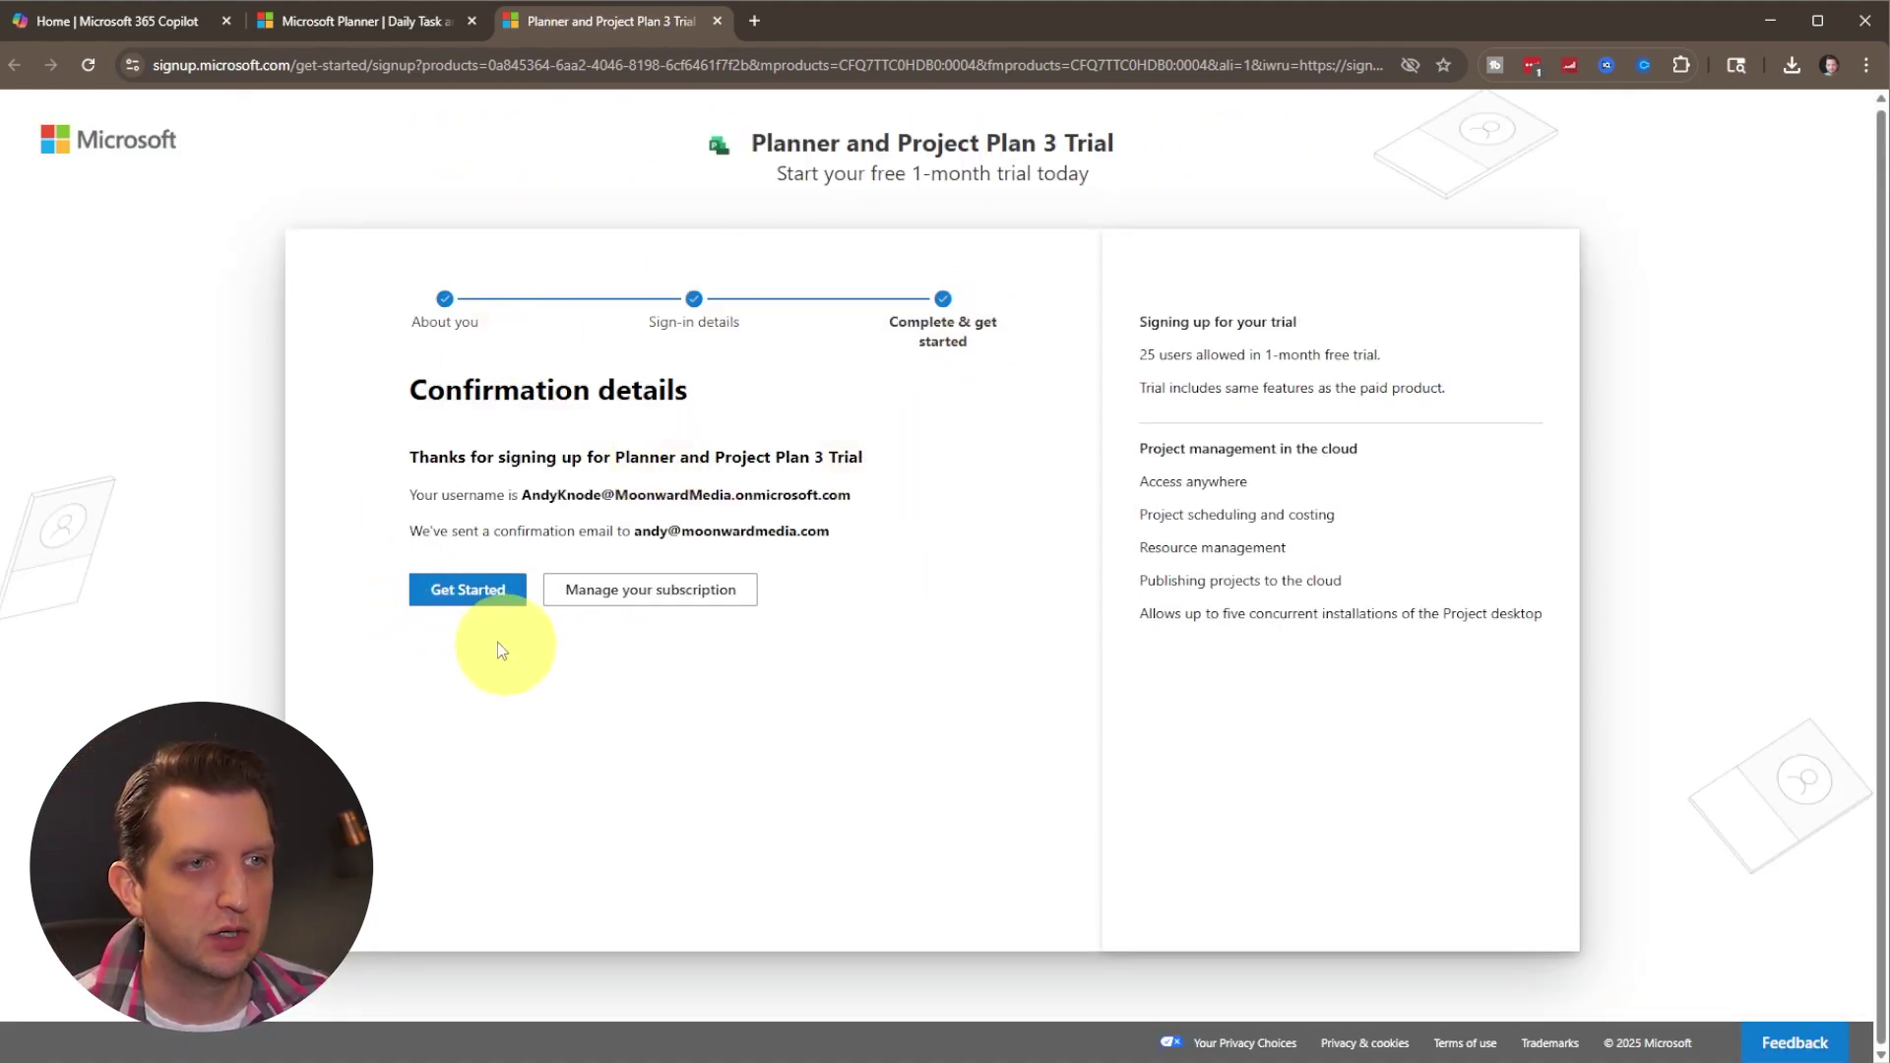
click(472, 597)
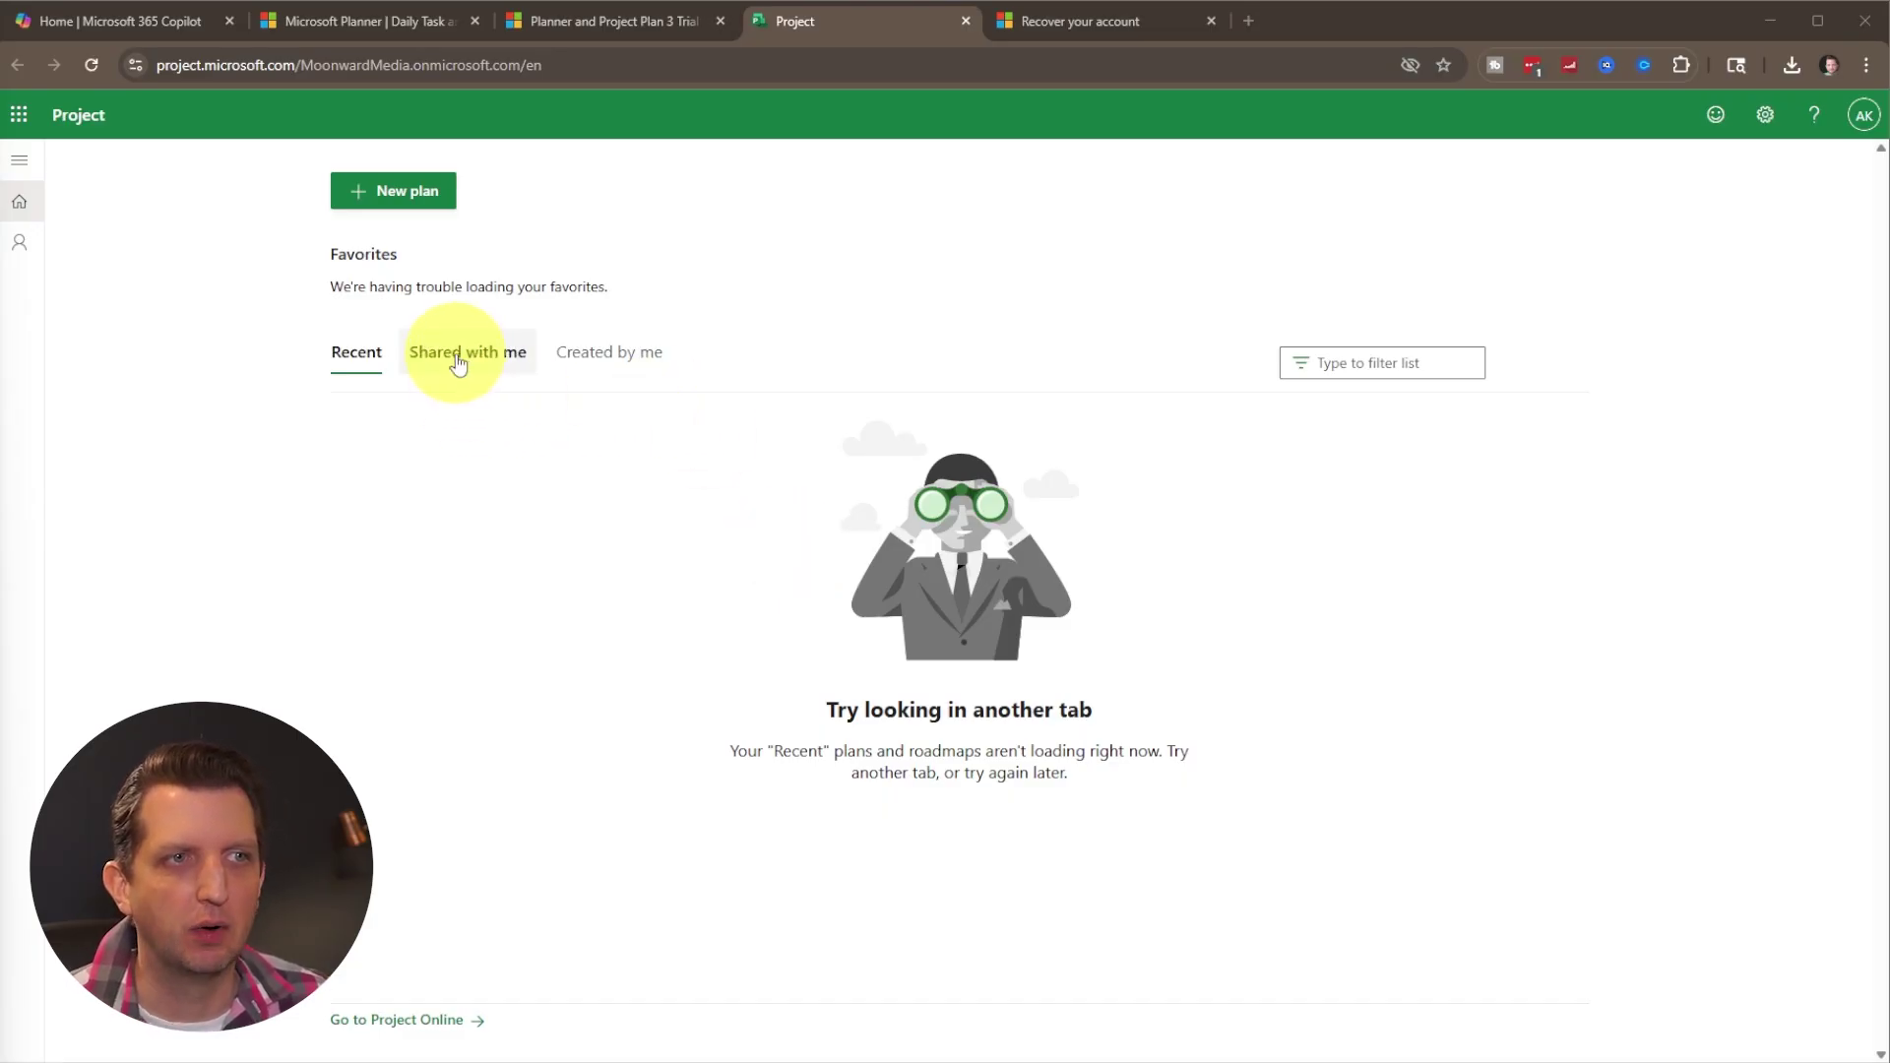
View plans shared with you, then create a new blank plan.
click(456, 362)
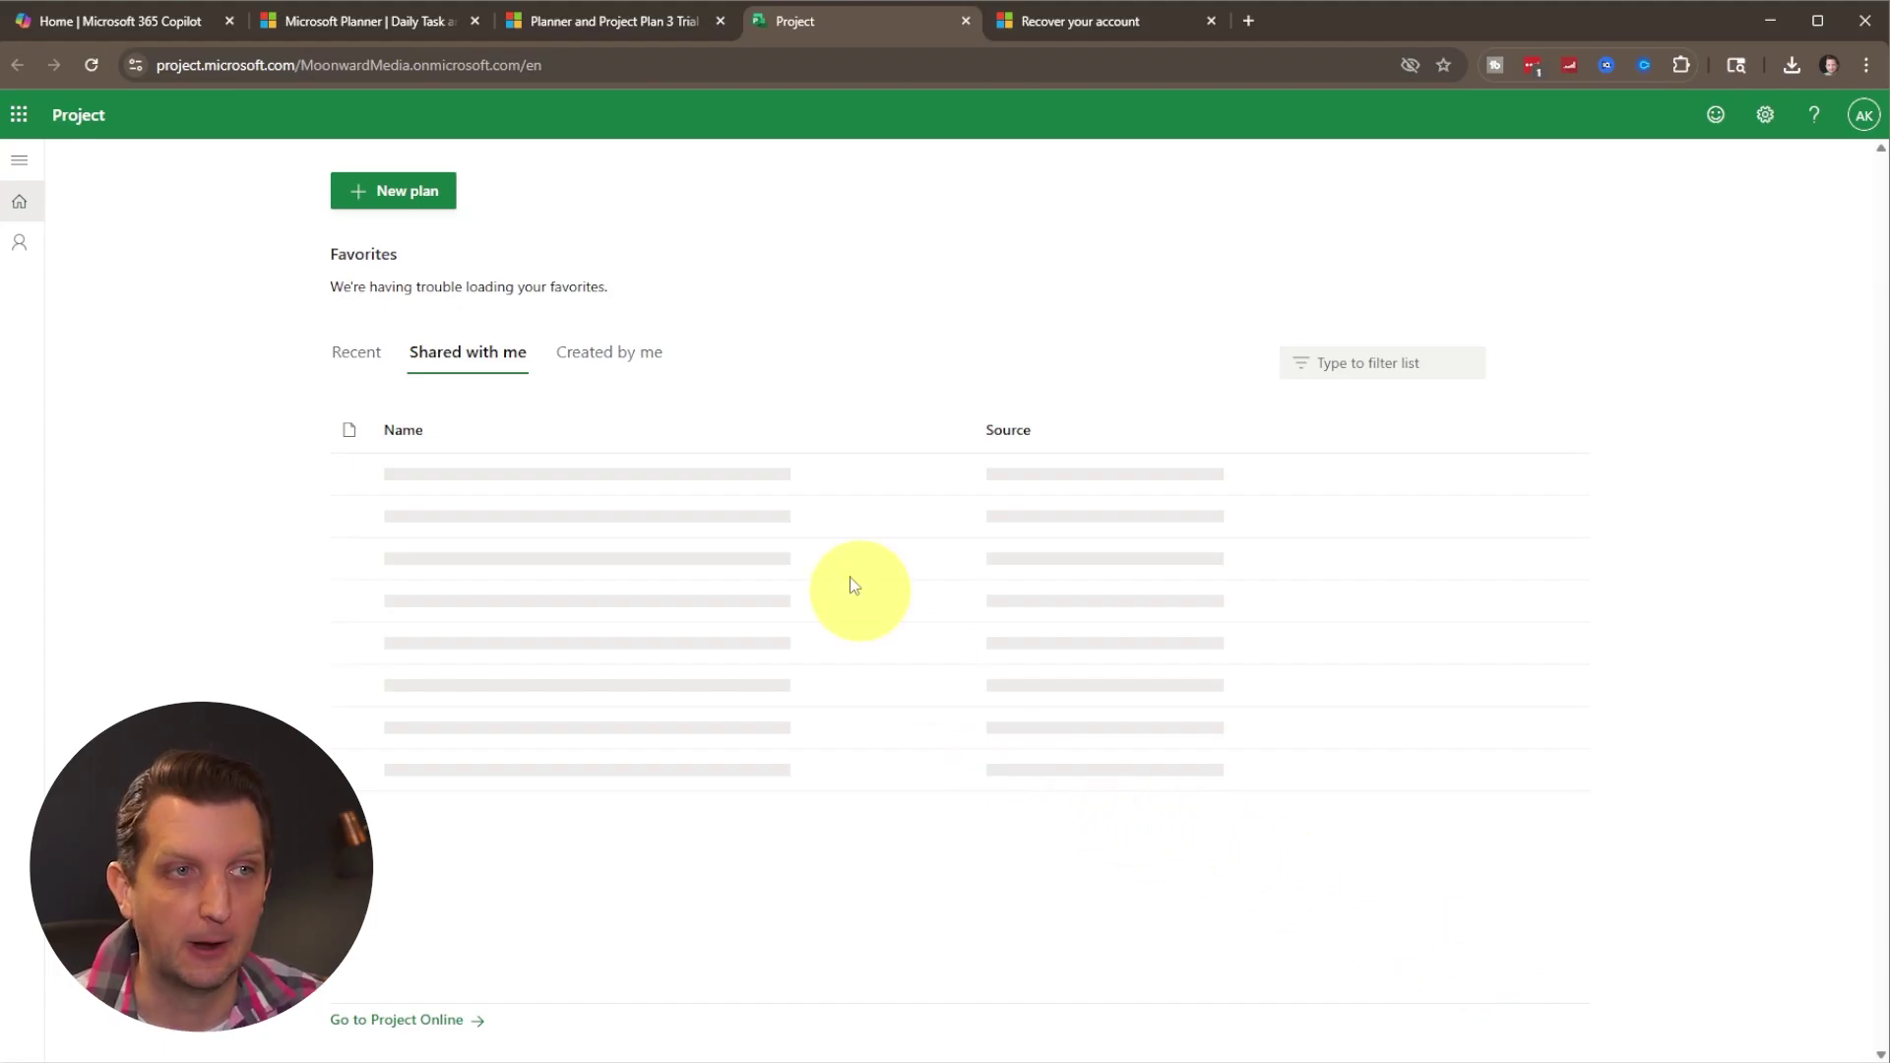
click(378, 195)
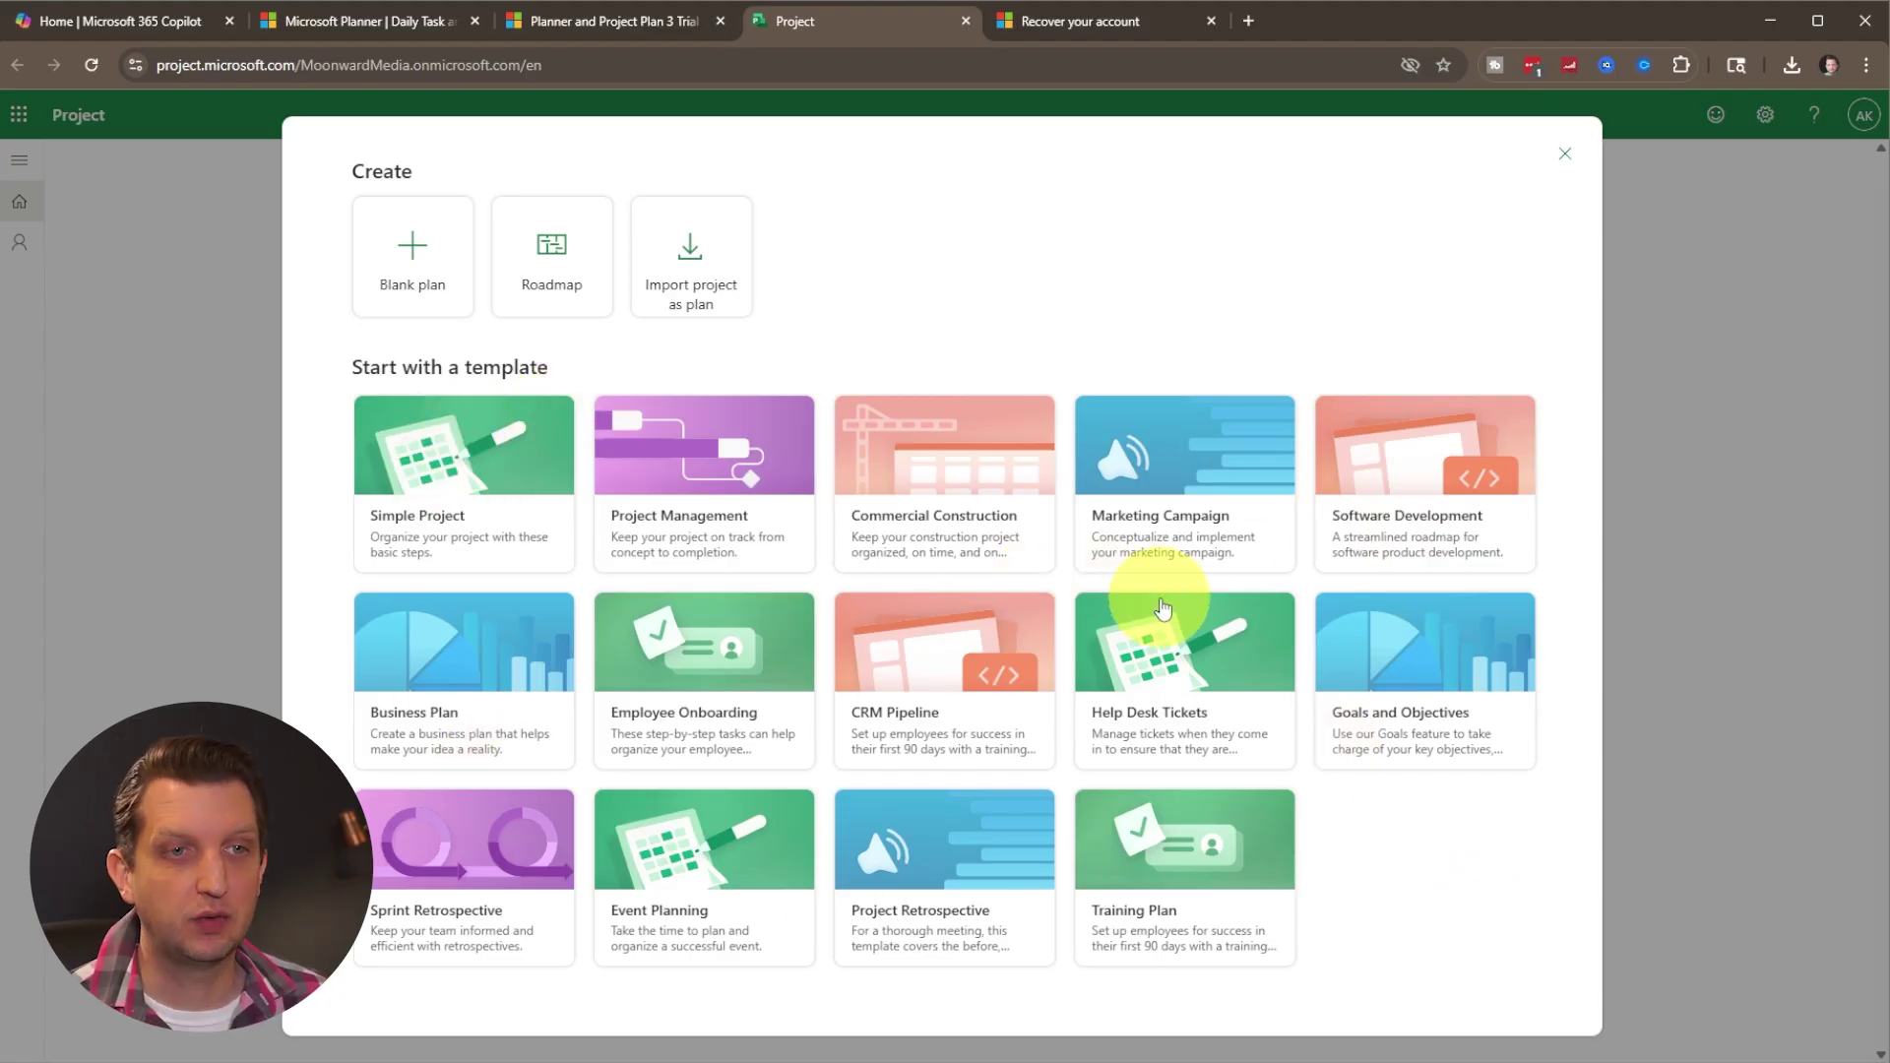
click(412, 248)
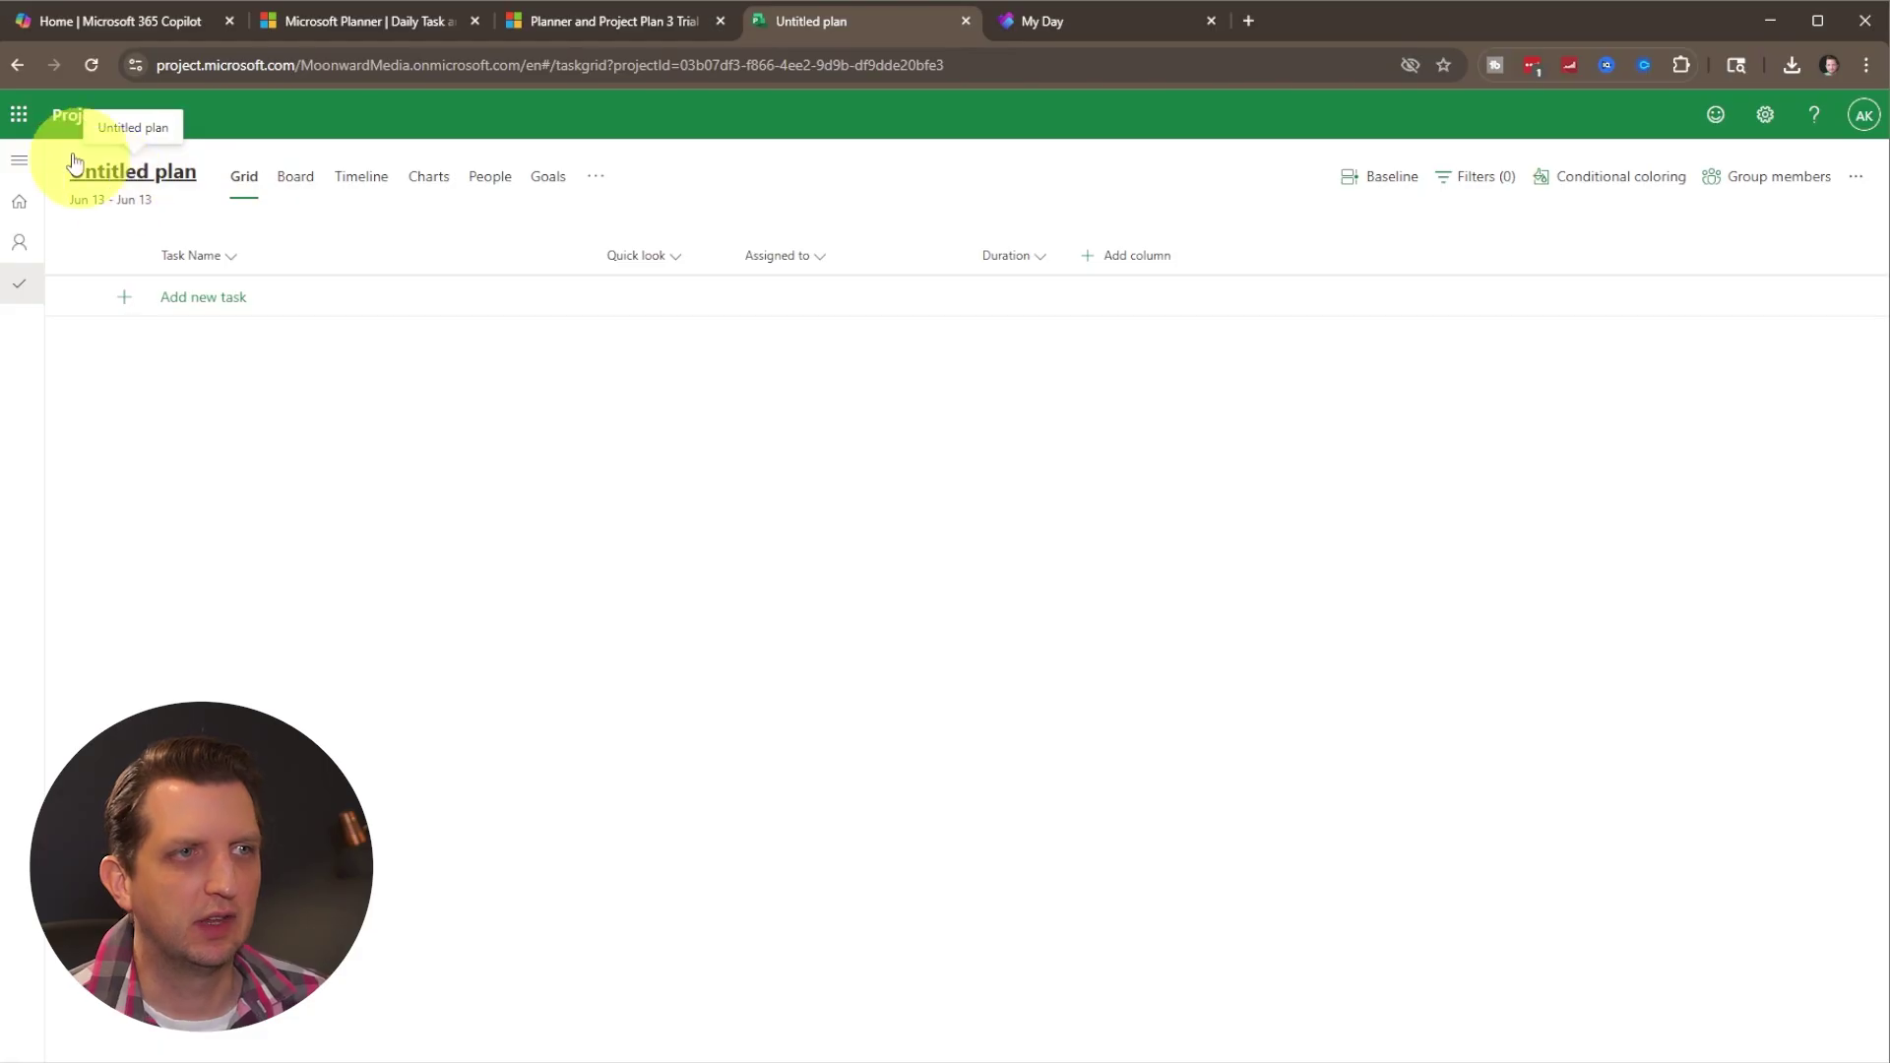
Rename the plan 'Product Launch', check its start date, and switch to Board view.
click(126, 180)
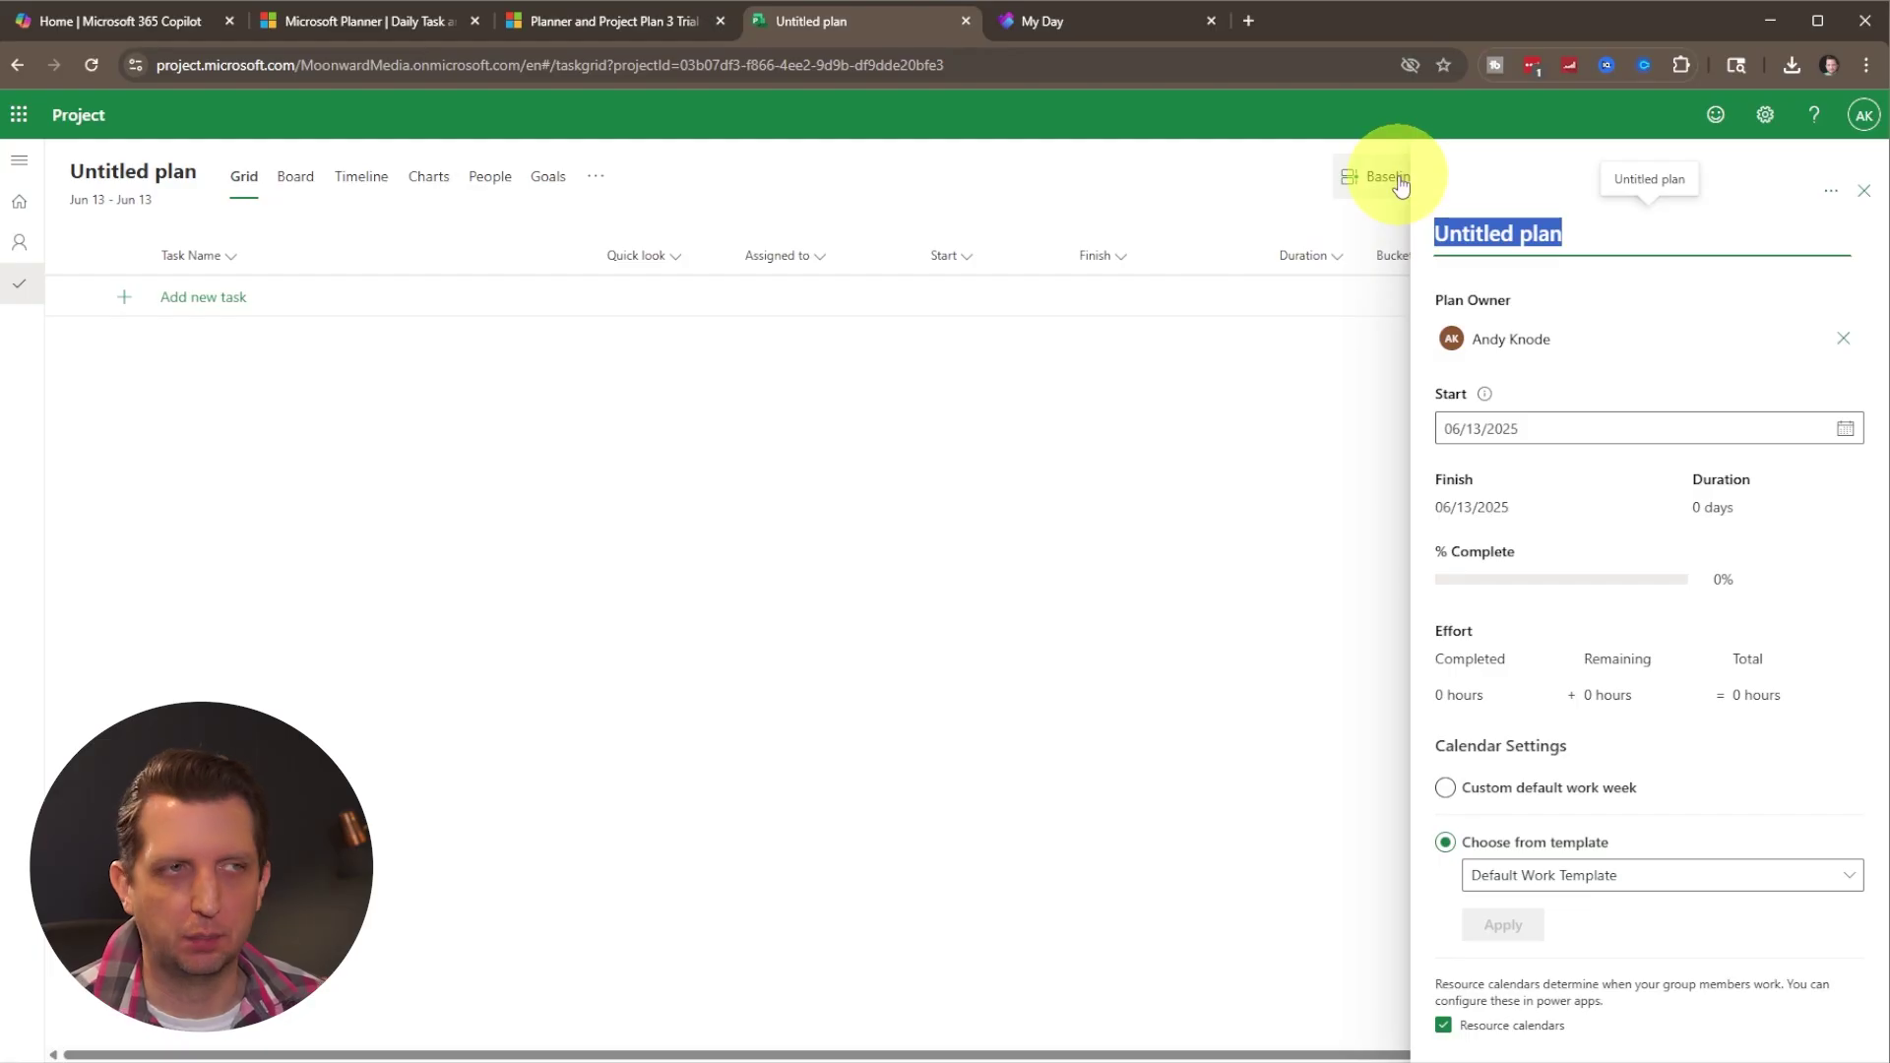
text(Product Launch)
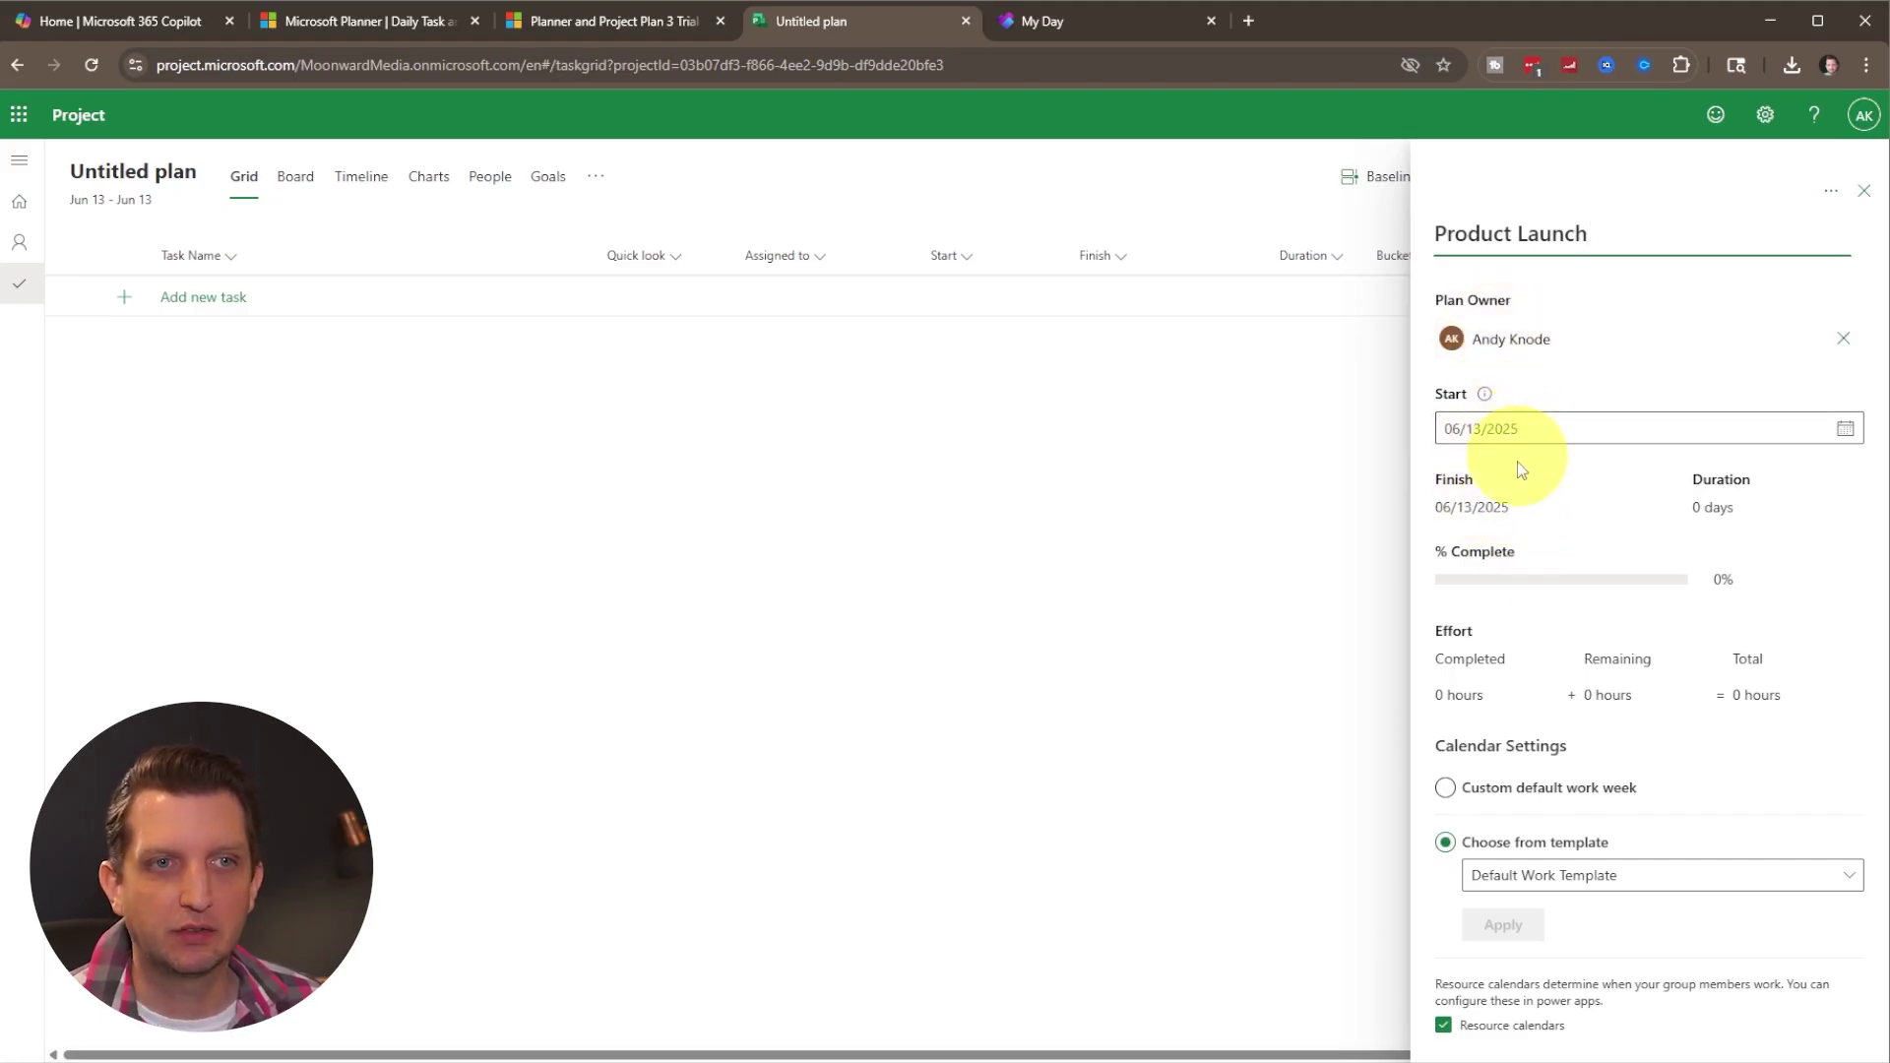
click(1484, 514)
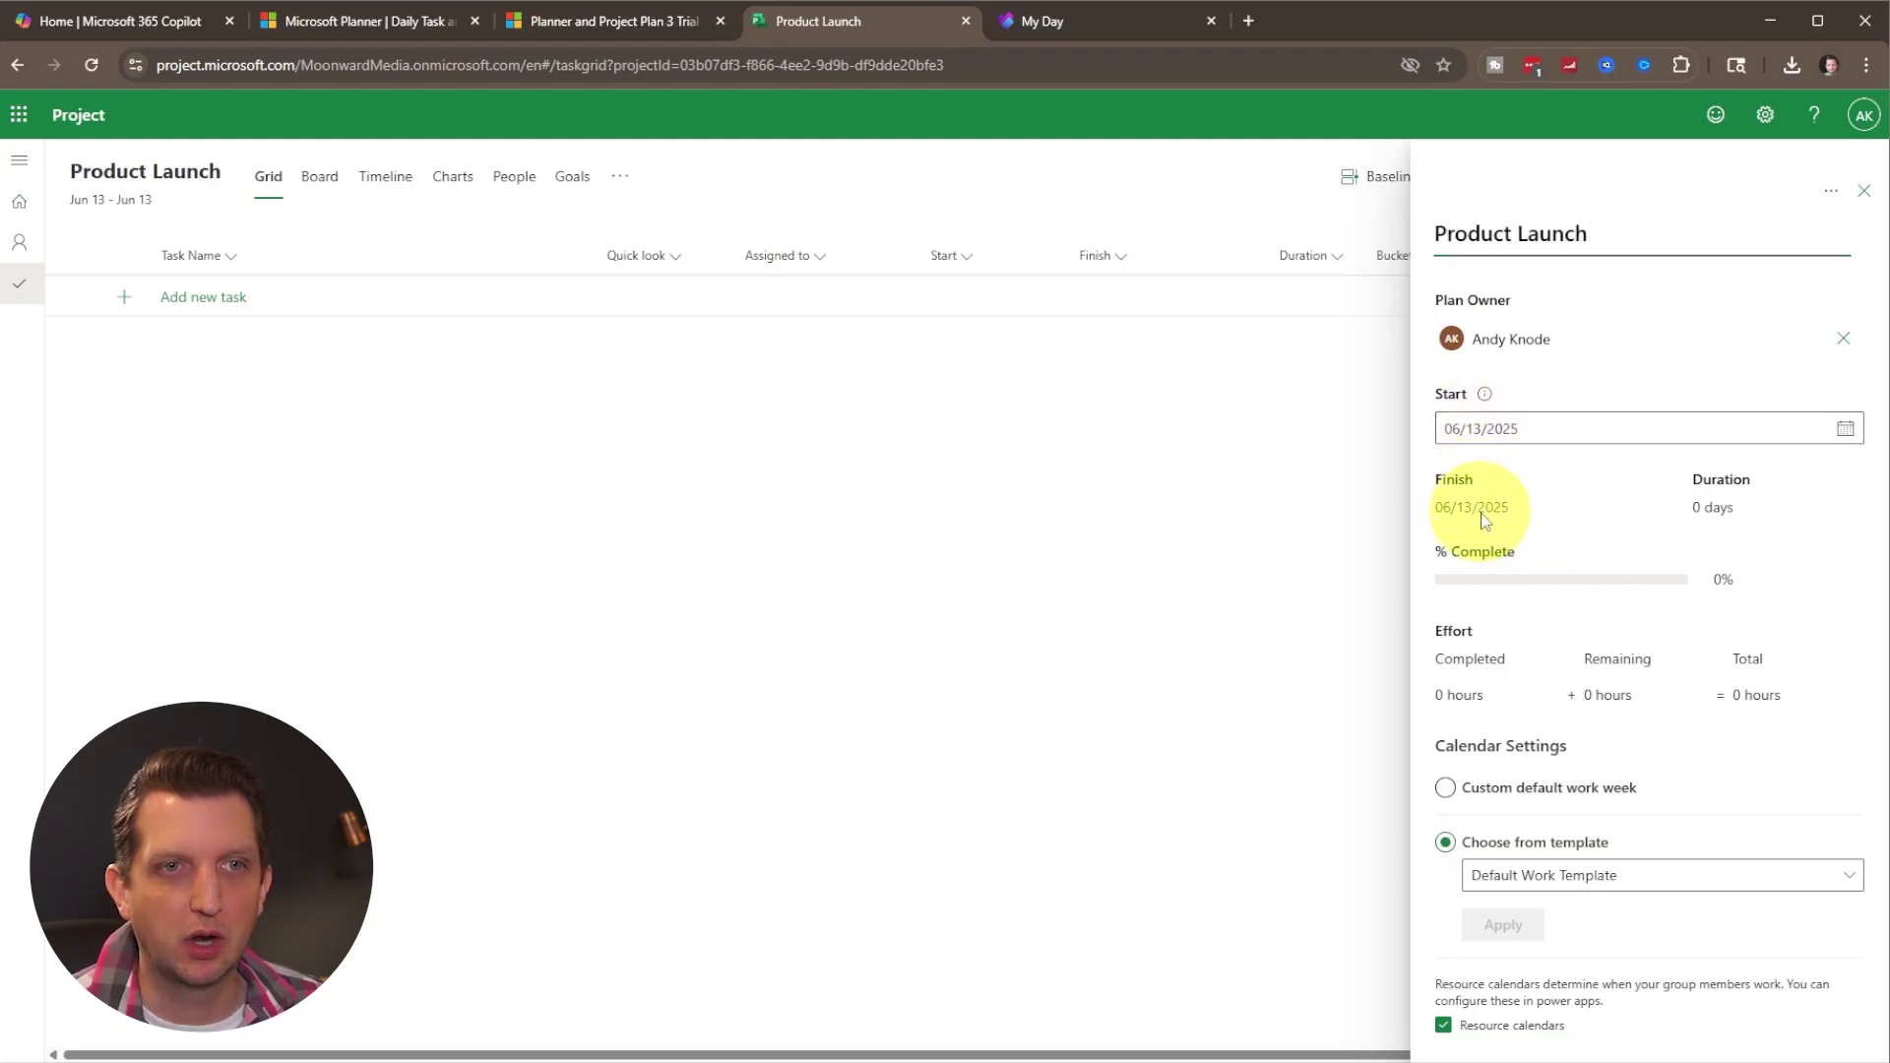
click(1586, 423)
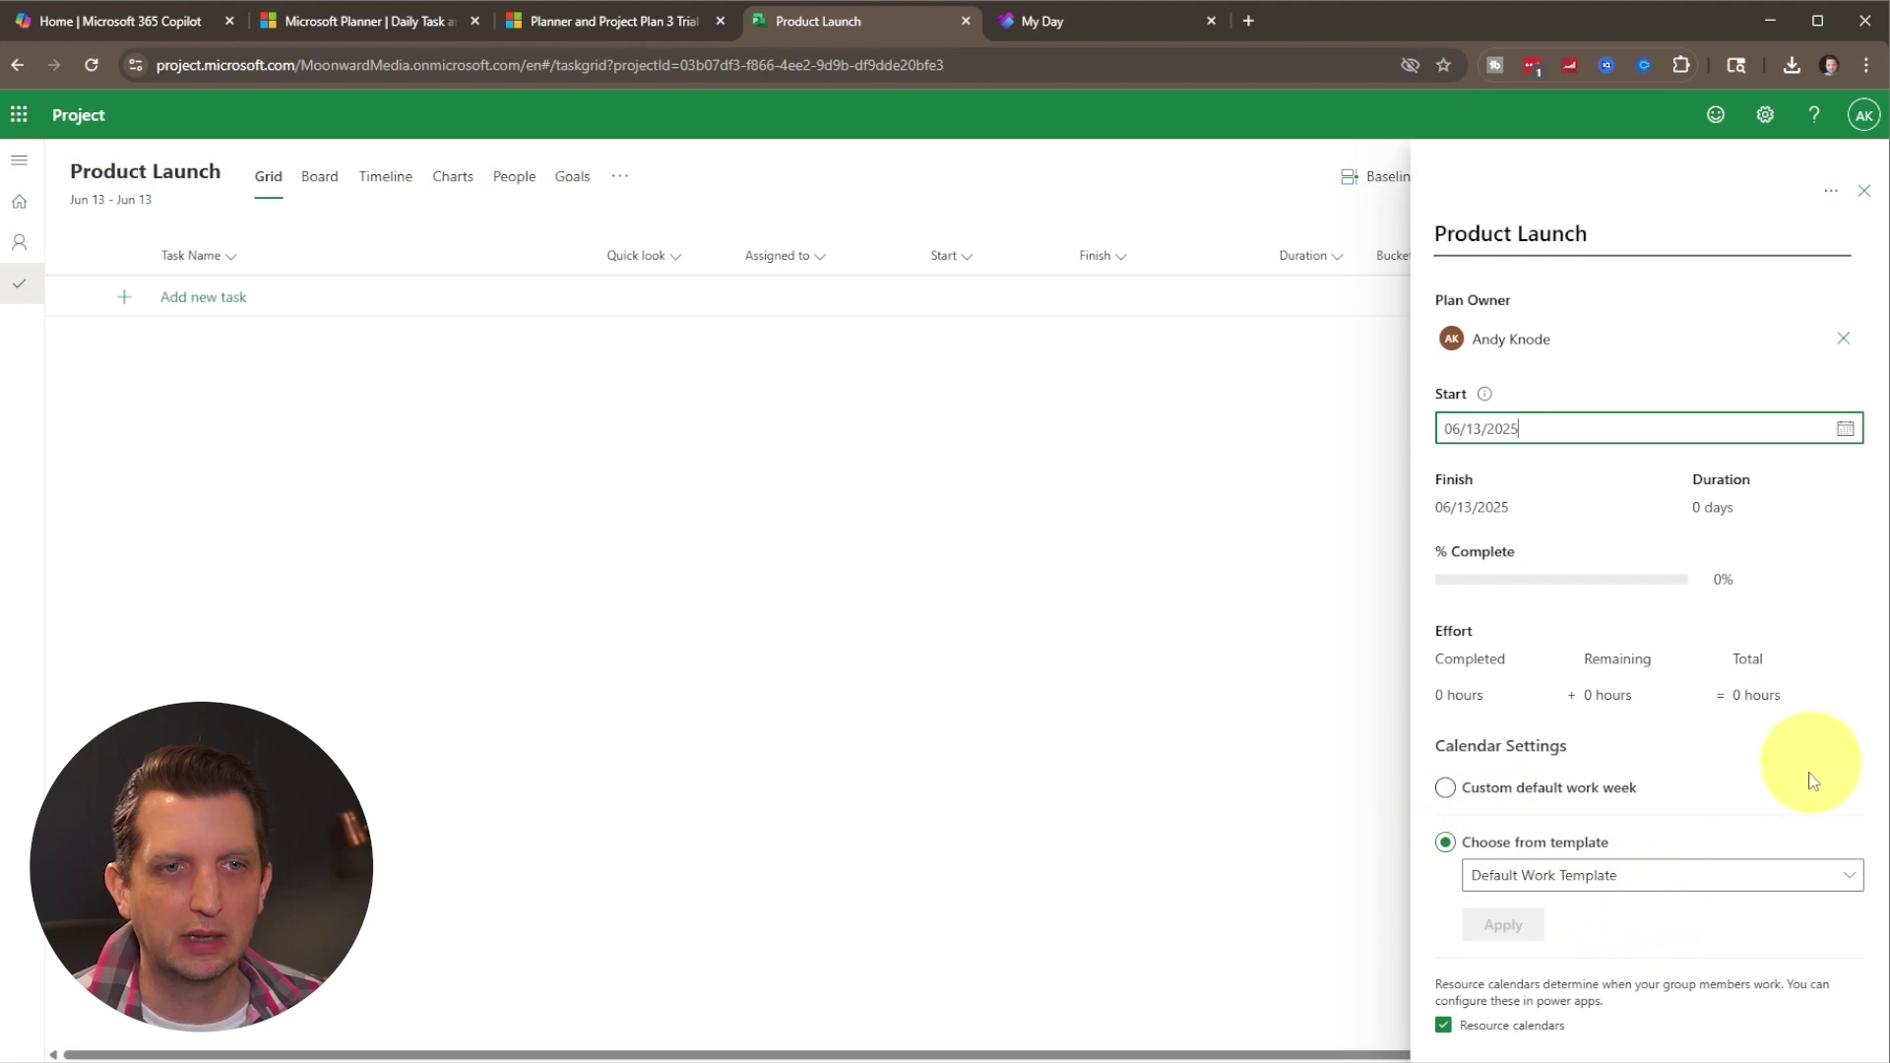
click(1863, 191)
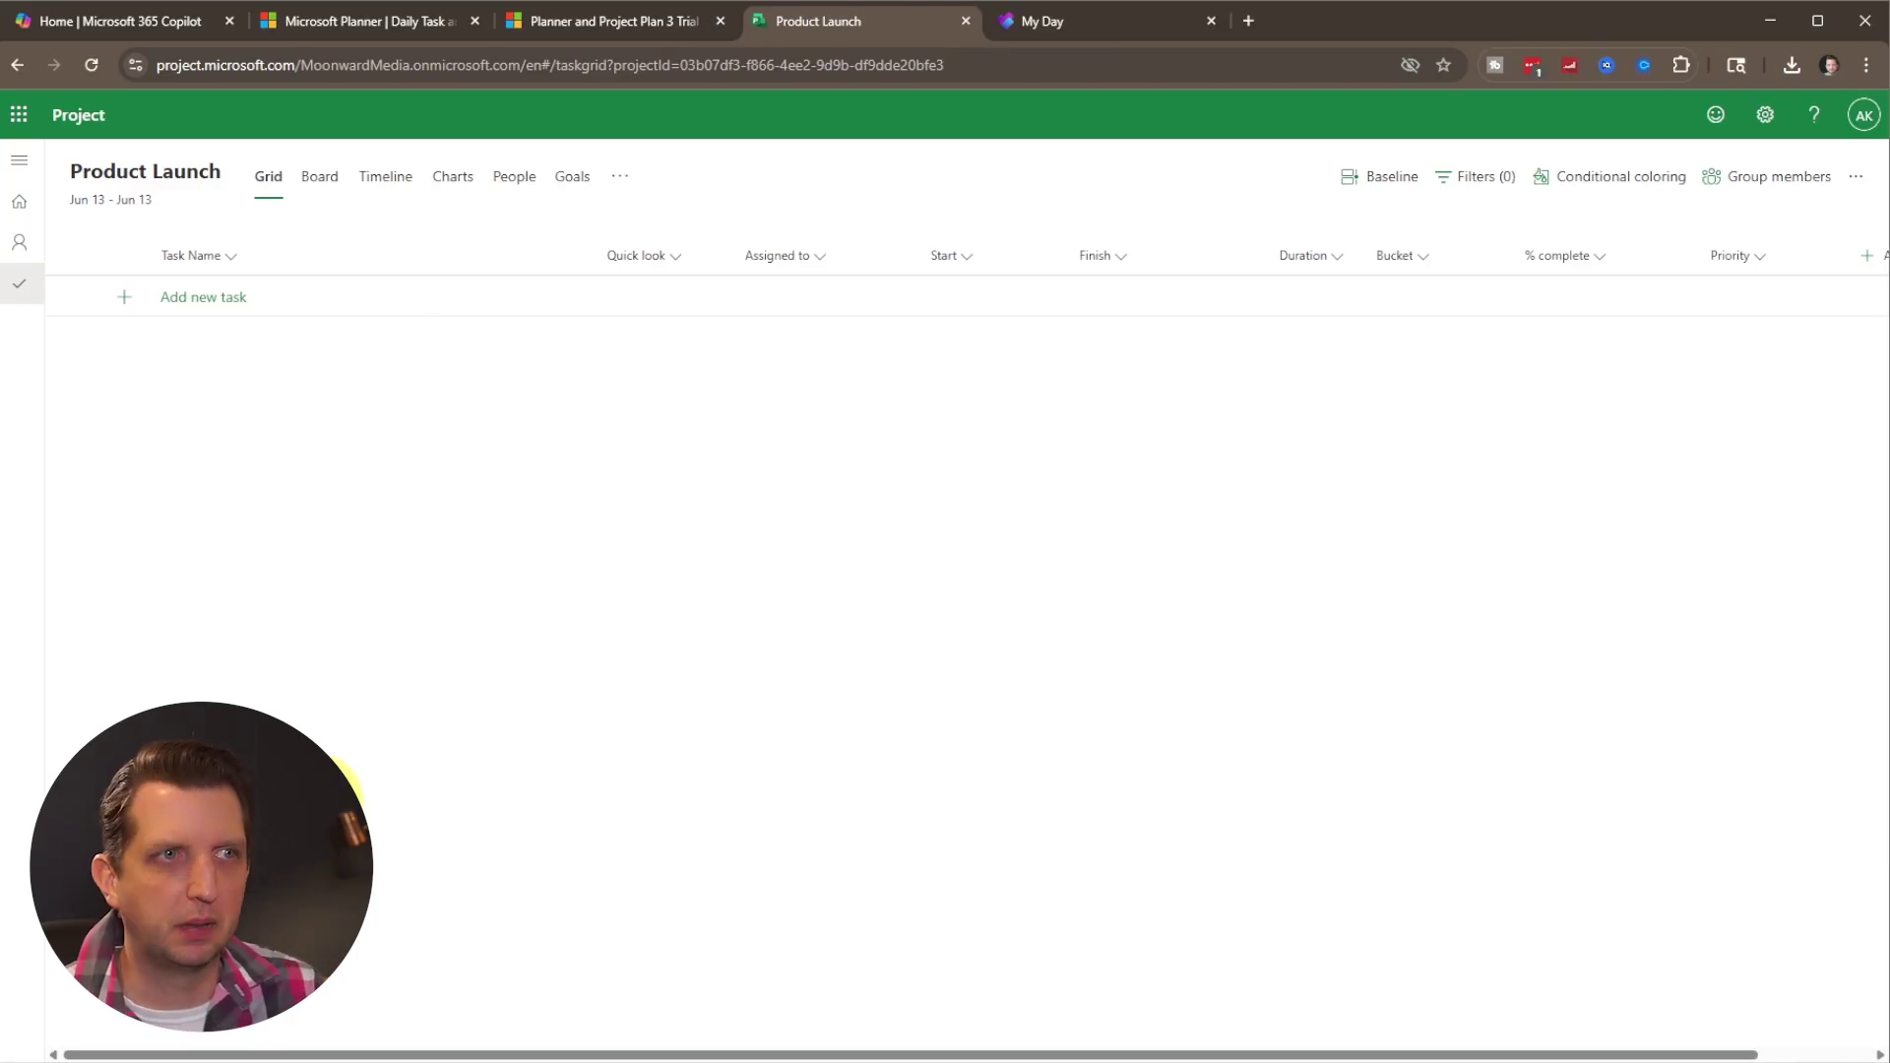
click(315, 187)
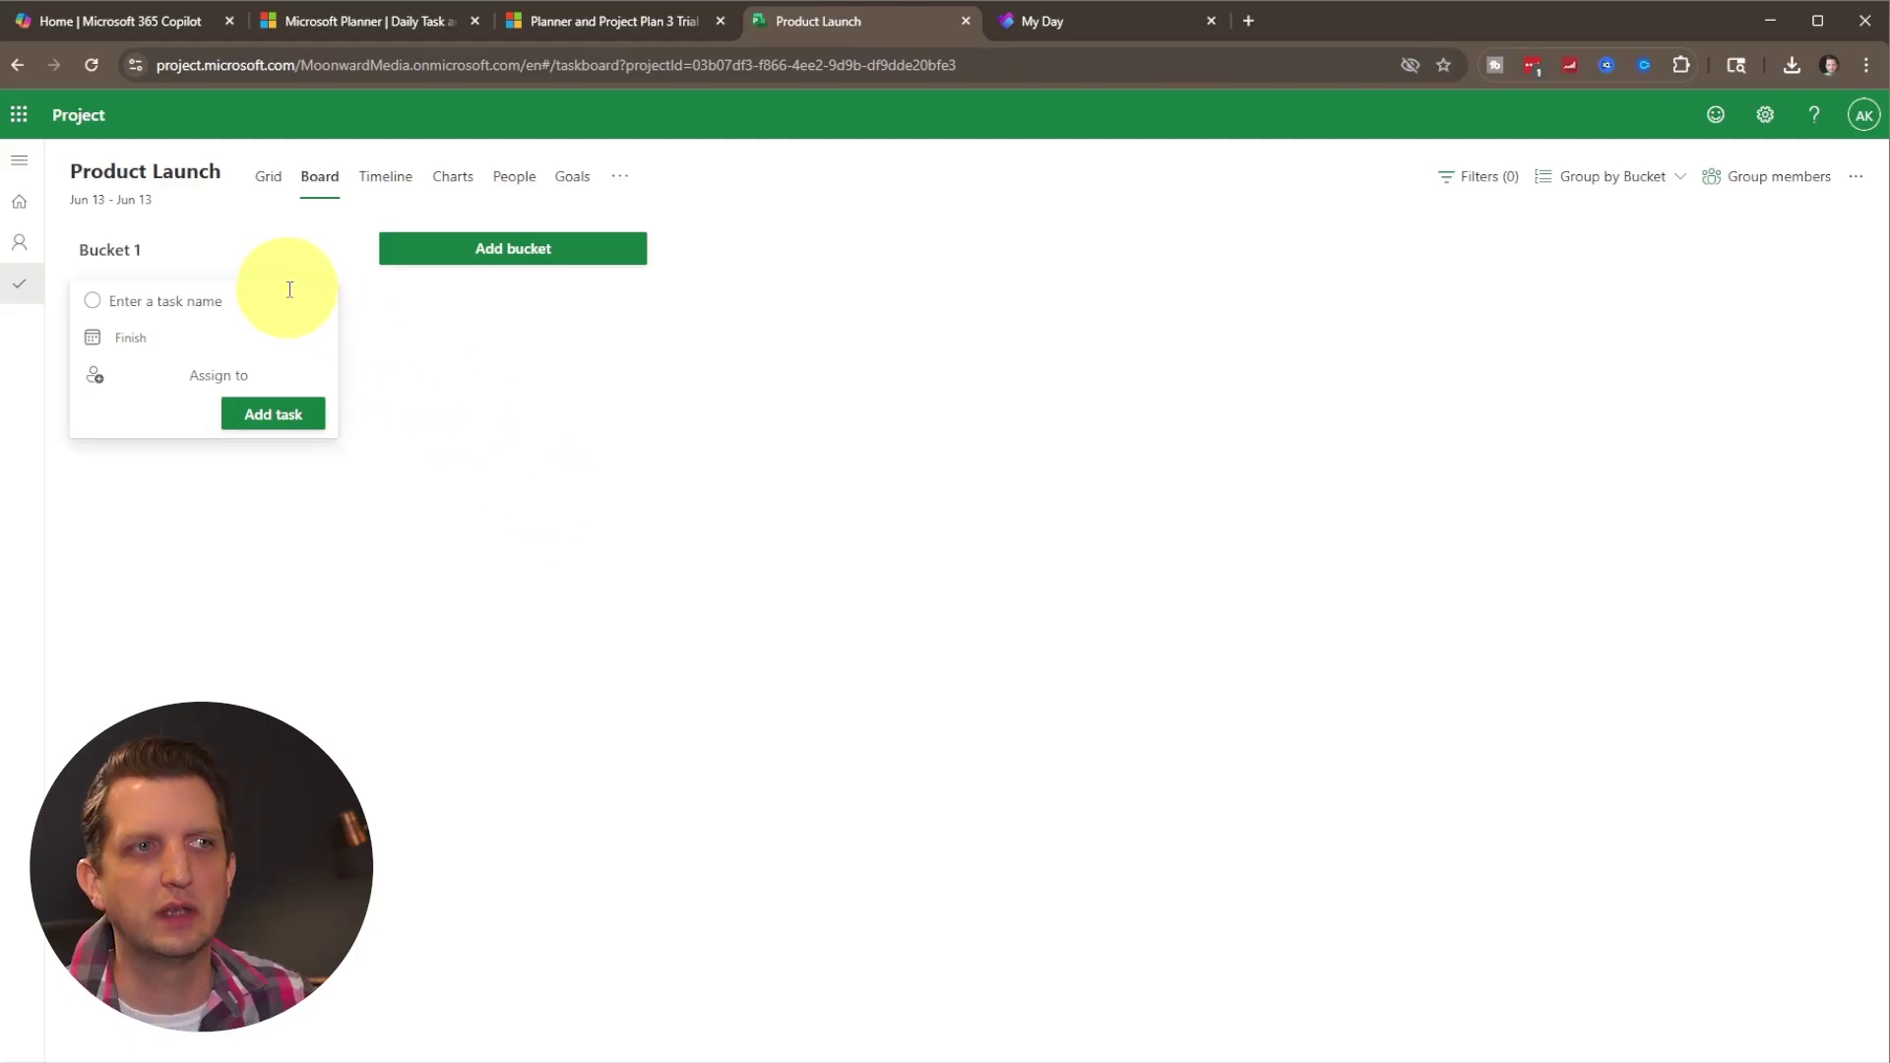
Rename the default bucket to 'Reasearch'.
click(133, 250)
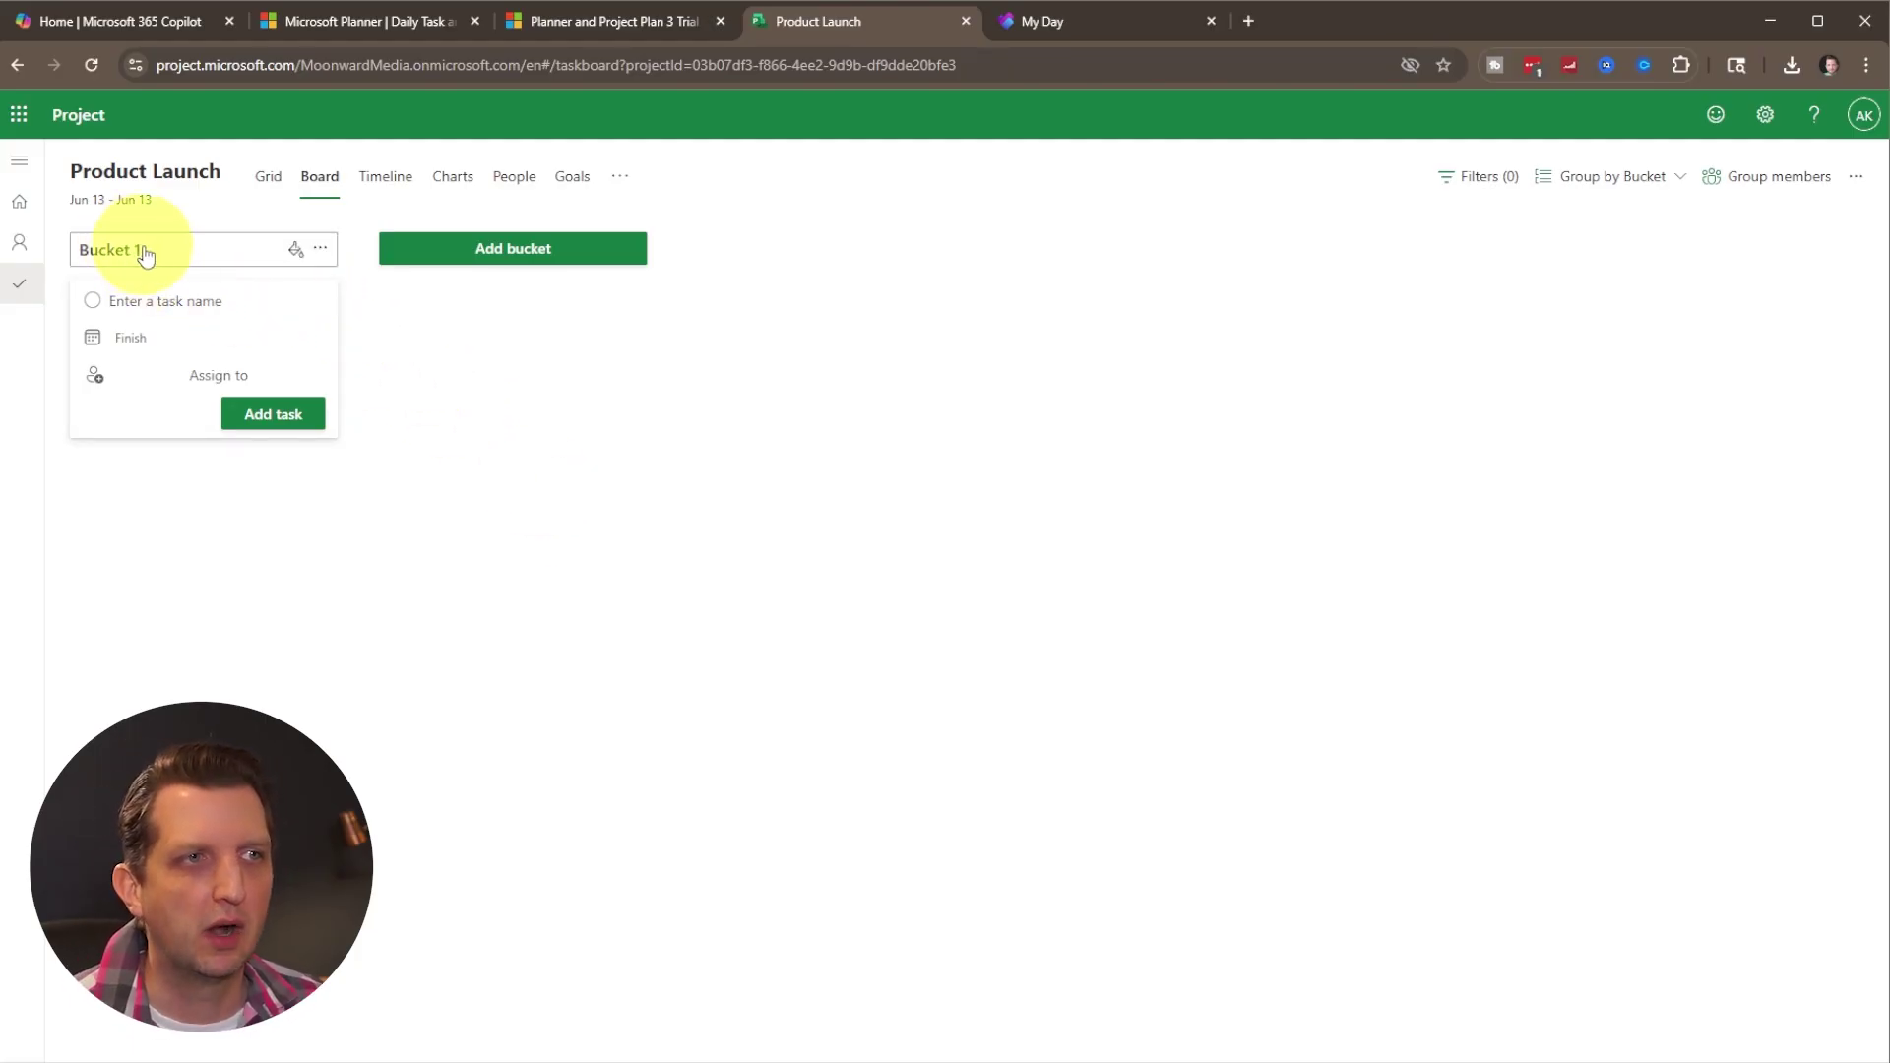
key(BackSpace)
key(BackSpace)
key(BackSpace)
key(BackSpace)
key(BackSpace)
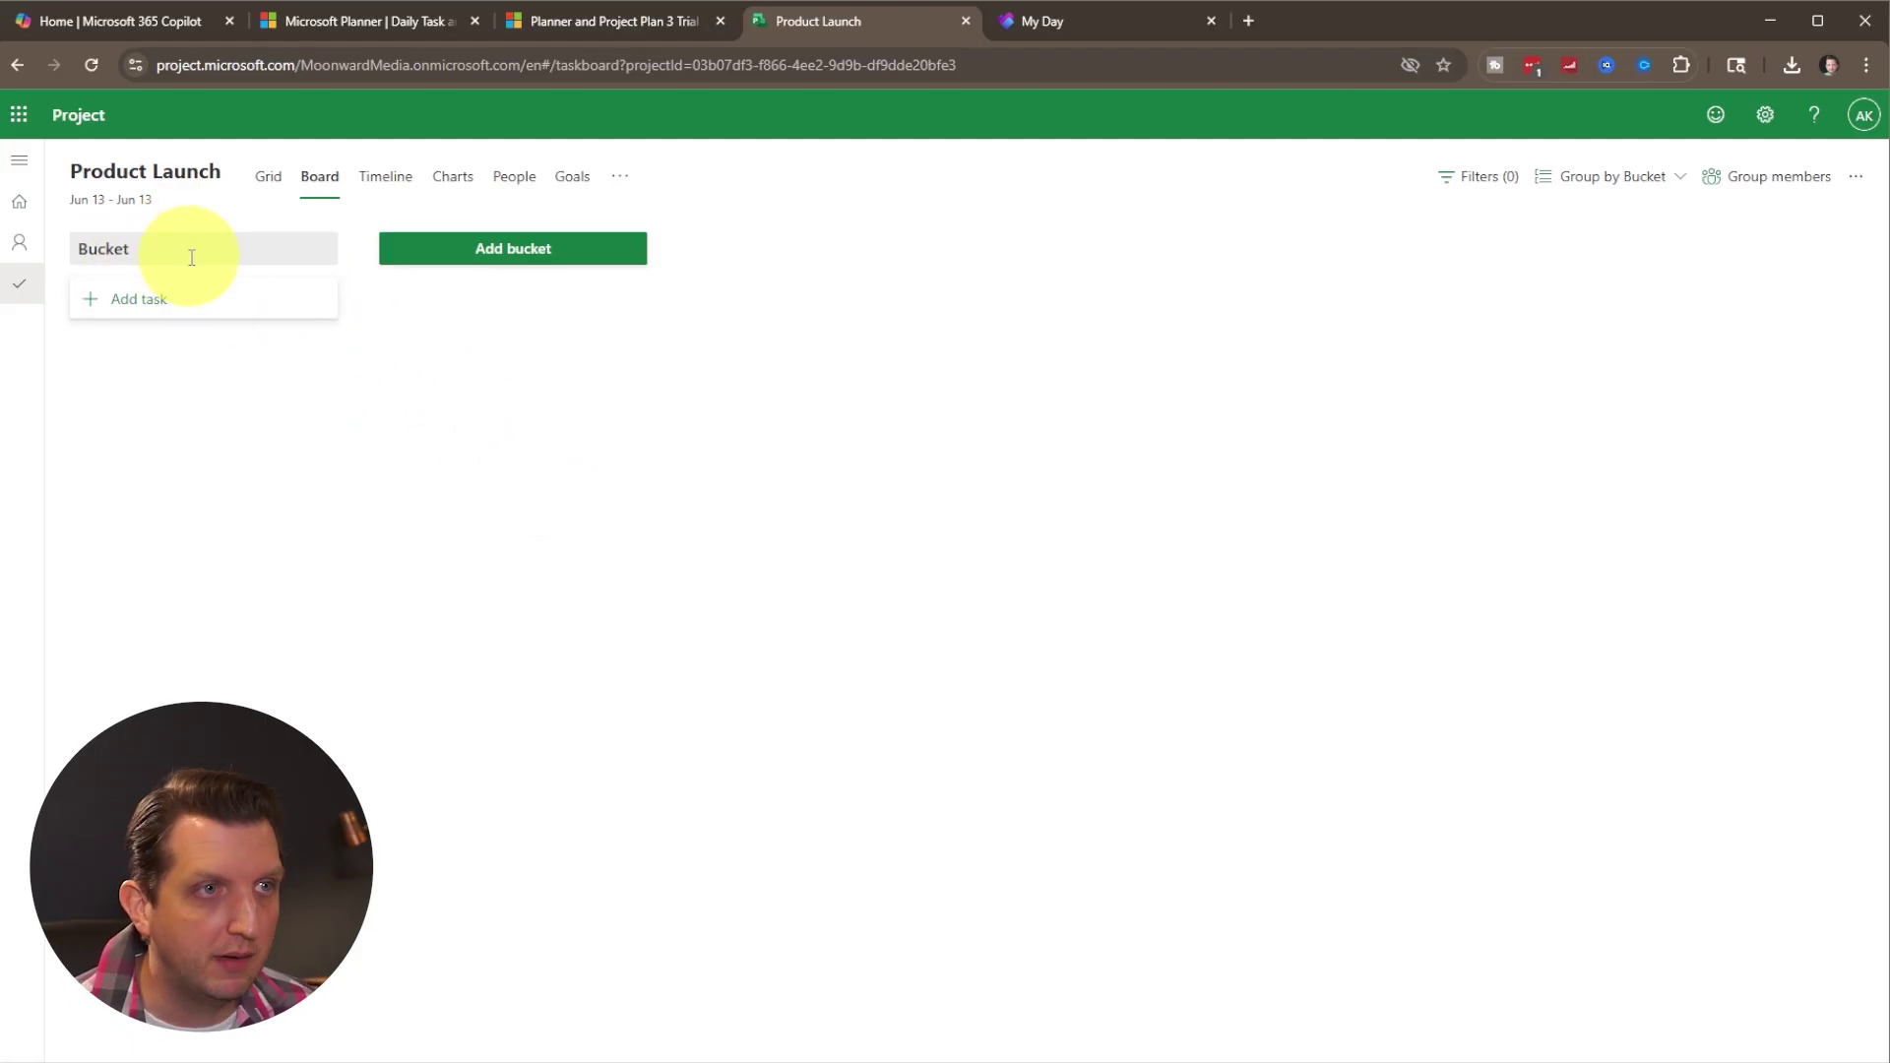
key(BackSpace)
key(BackSpace)
key(BackSpace)
text(Re)
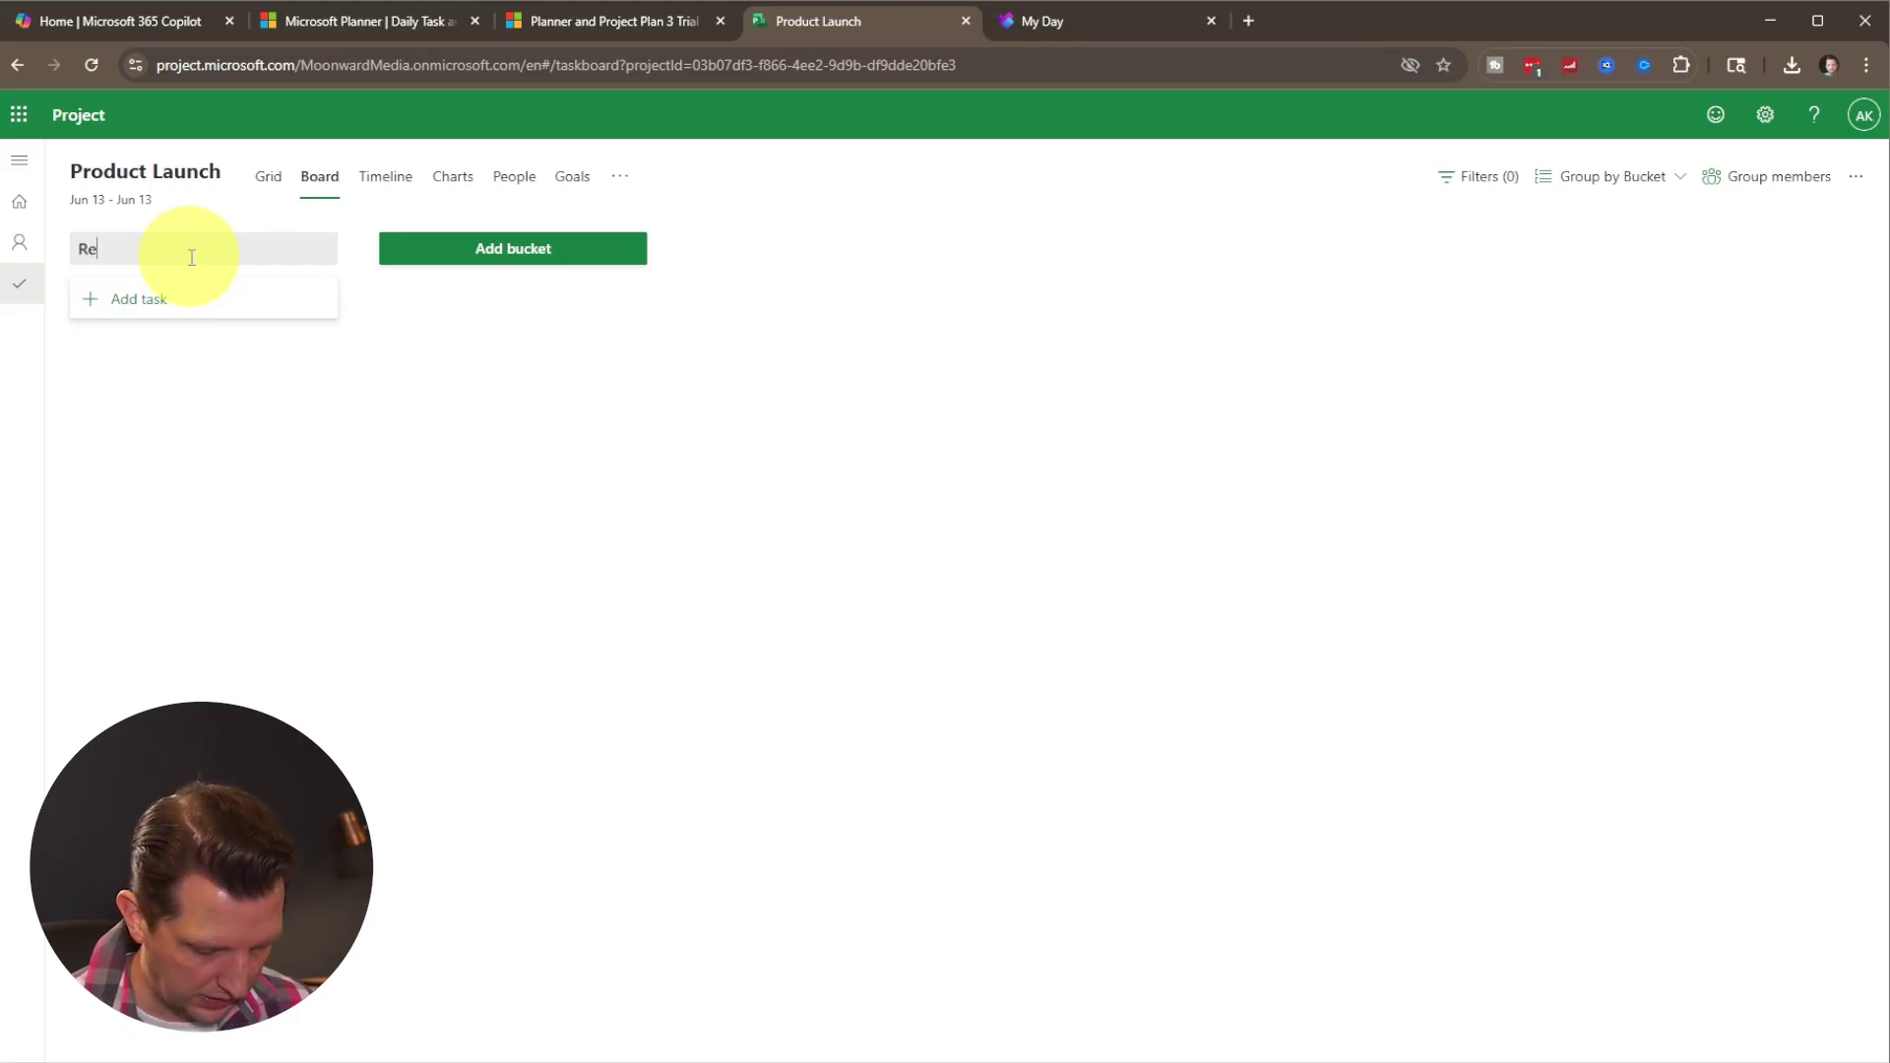
text(asearch)
click(626, 248)
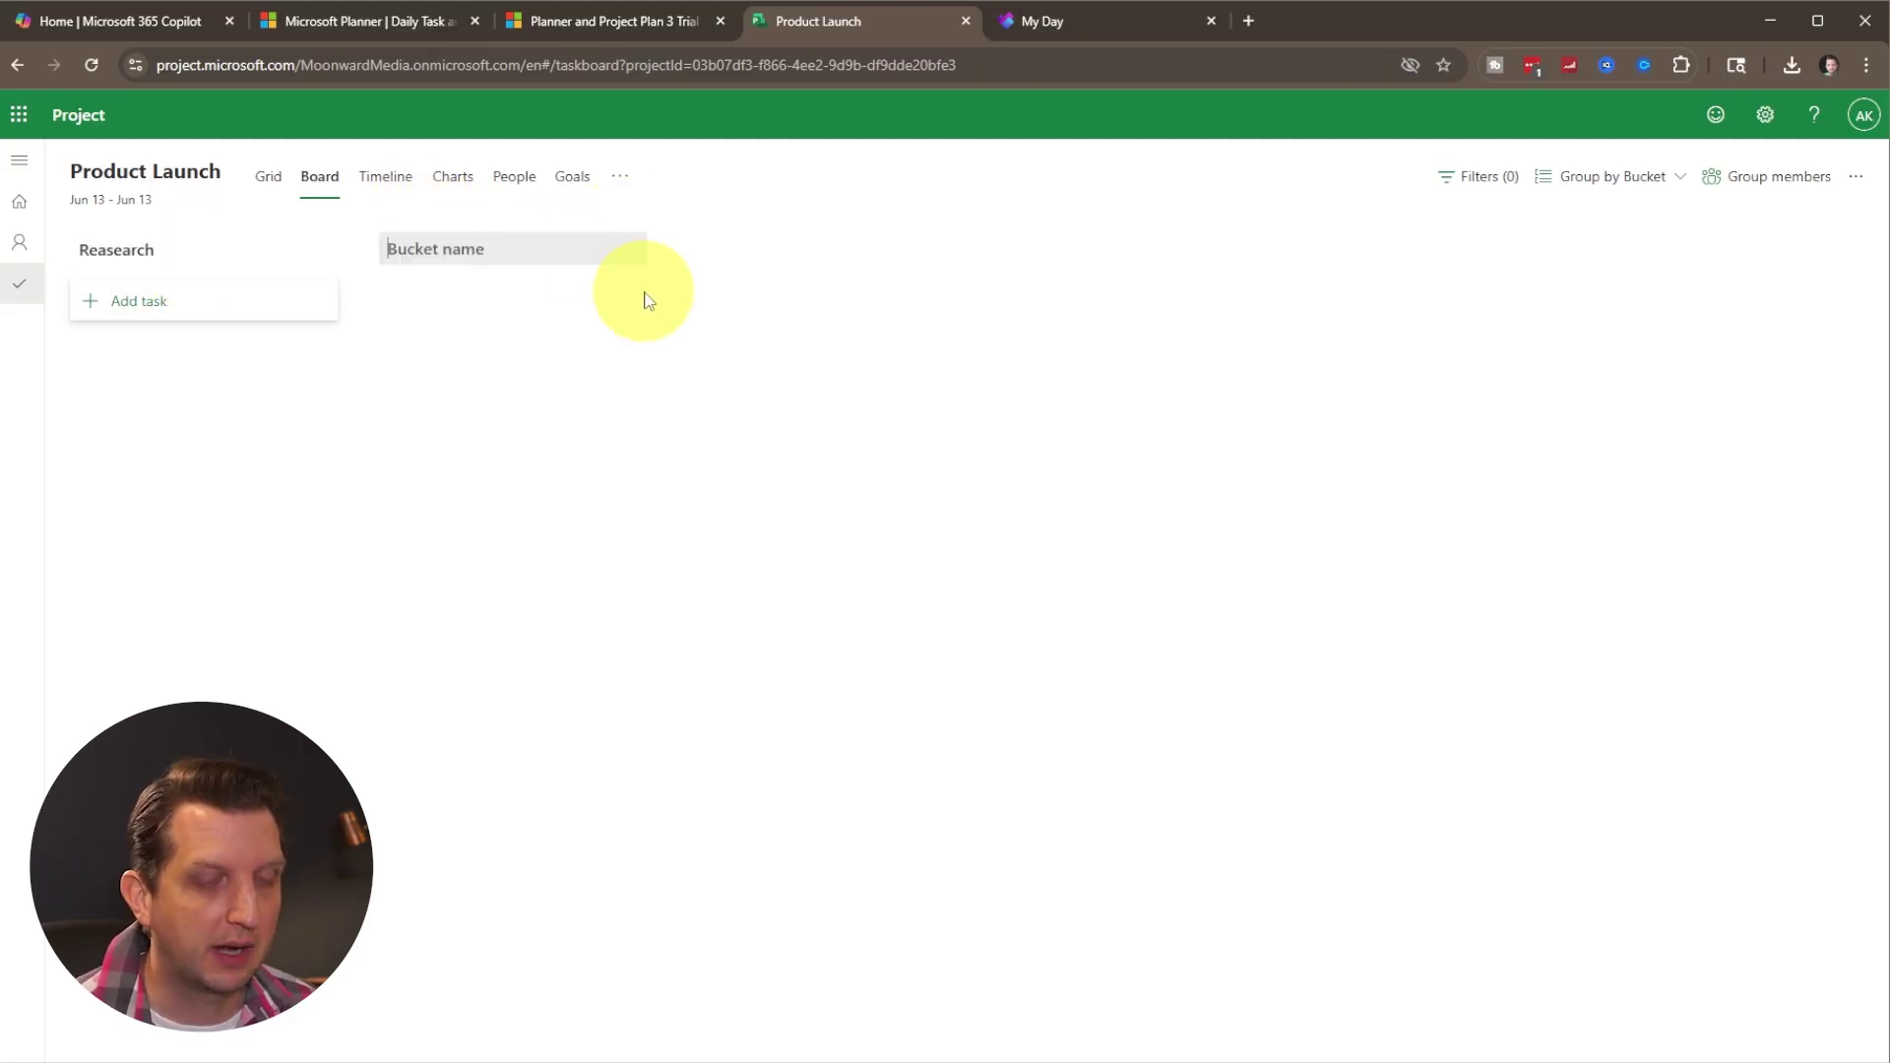
Add three more buckets: Development, Testing and Lauch.
text(Development)
key(Return)
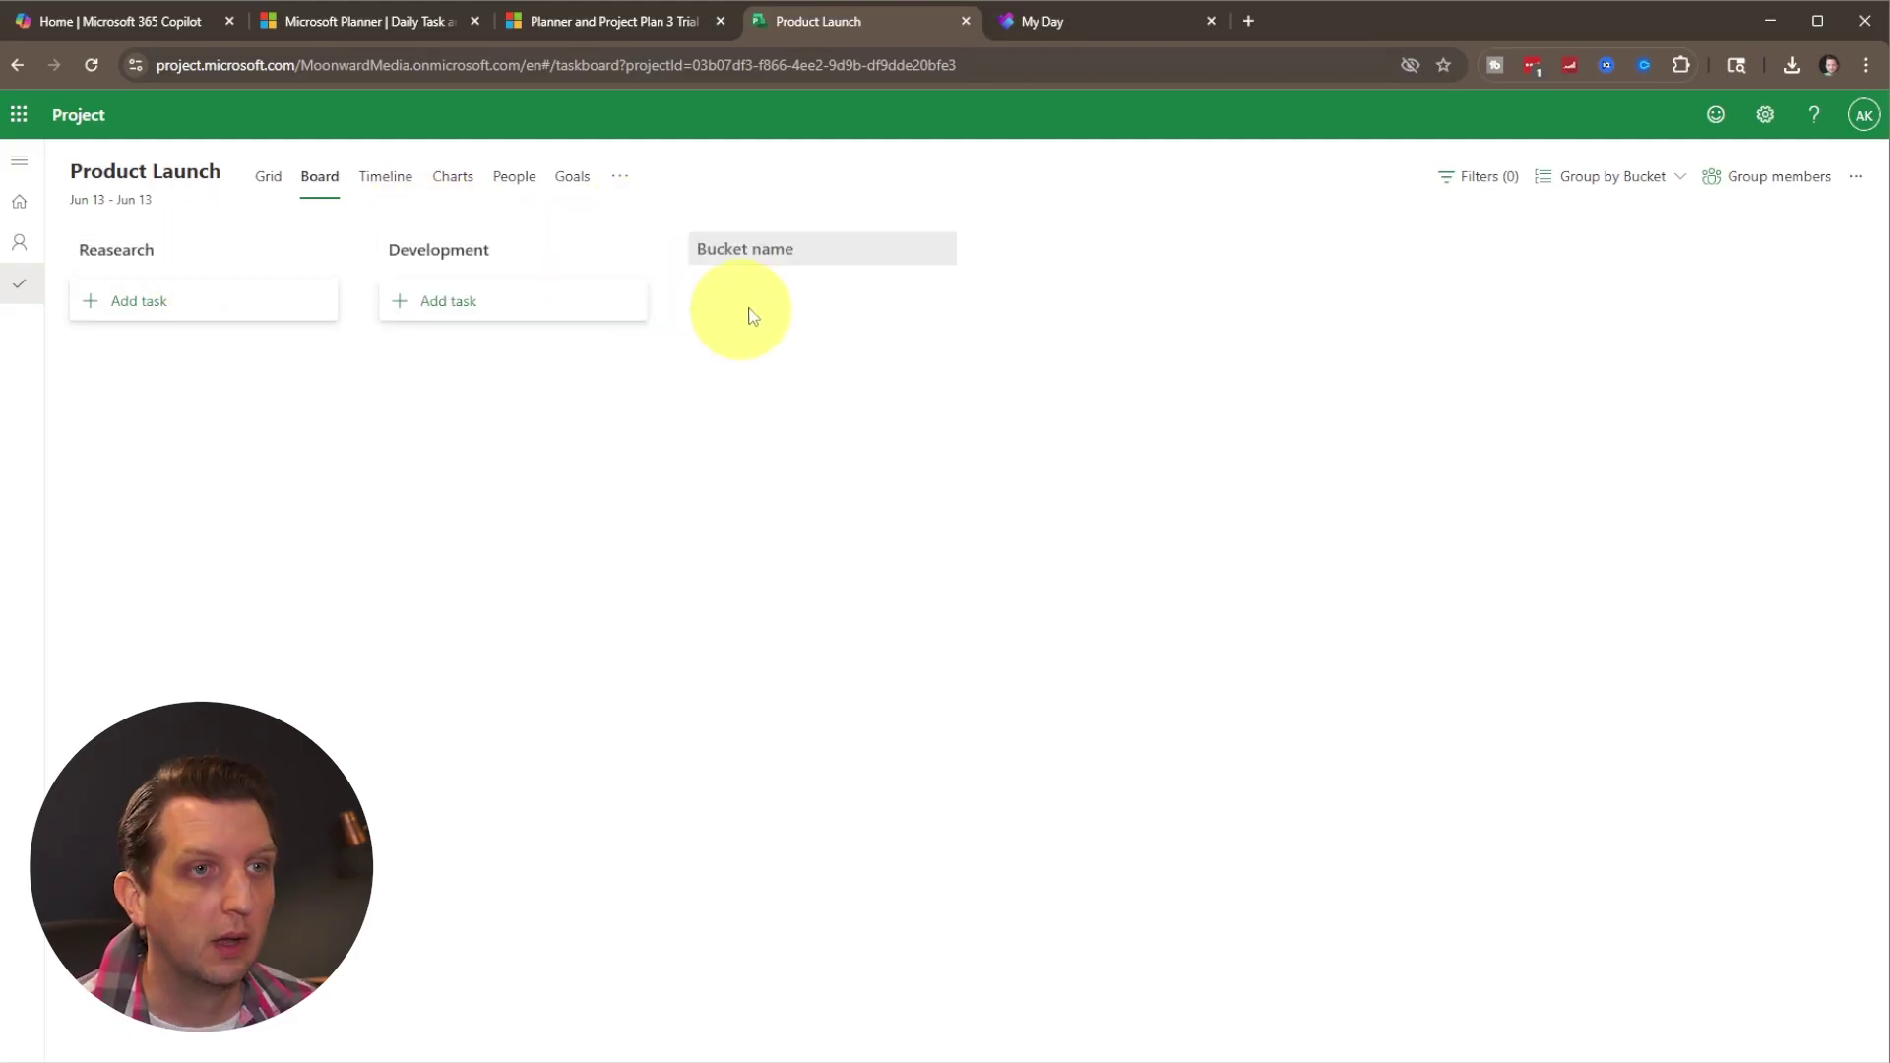
text(Testing)
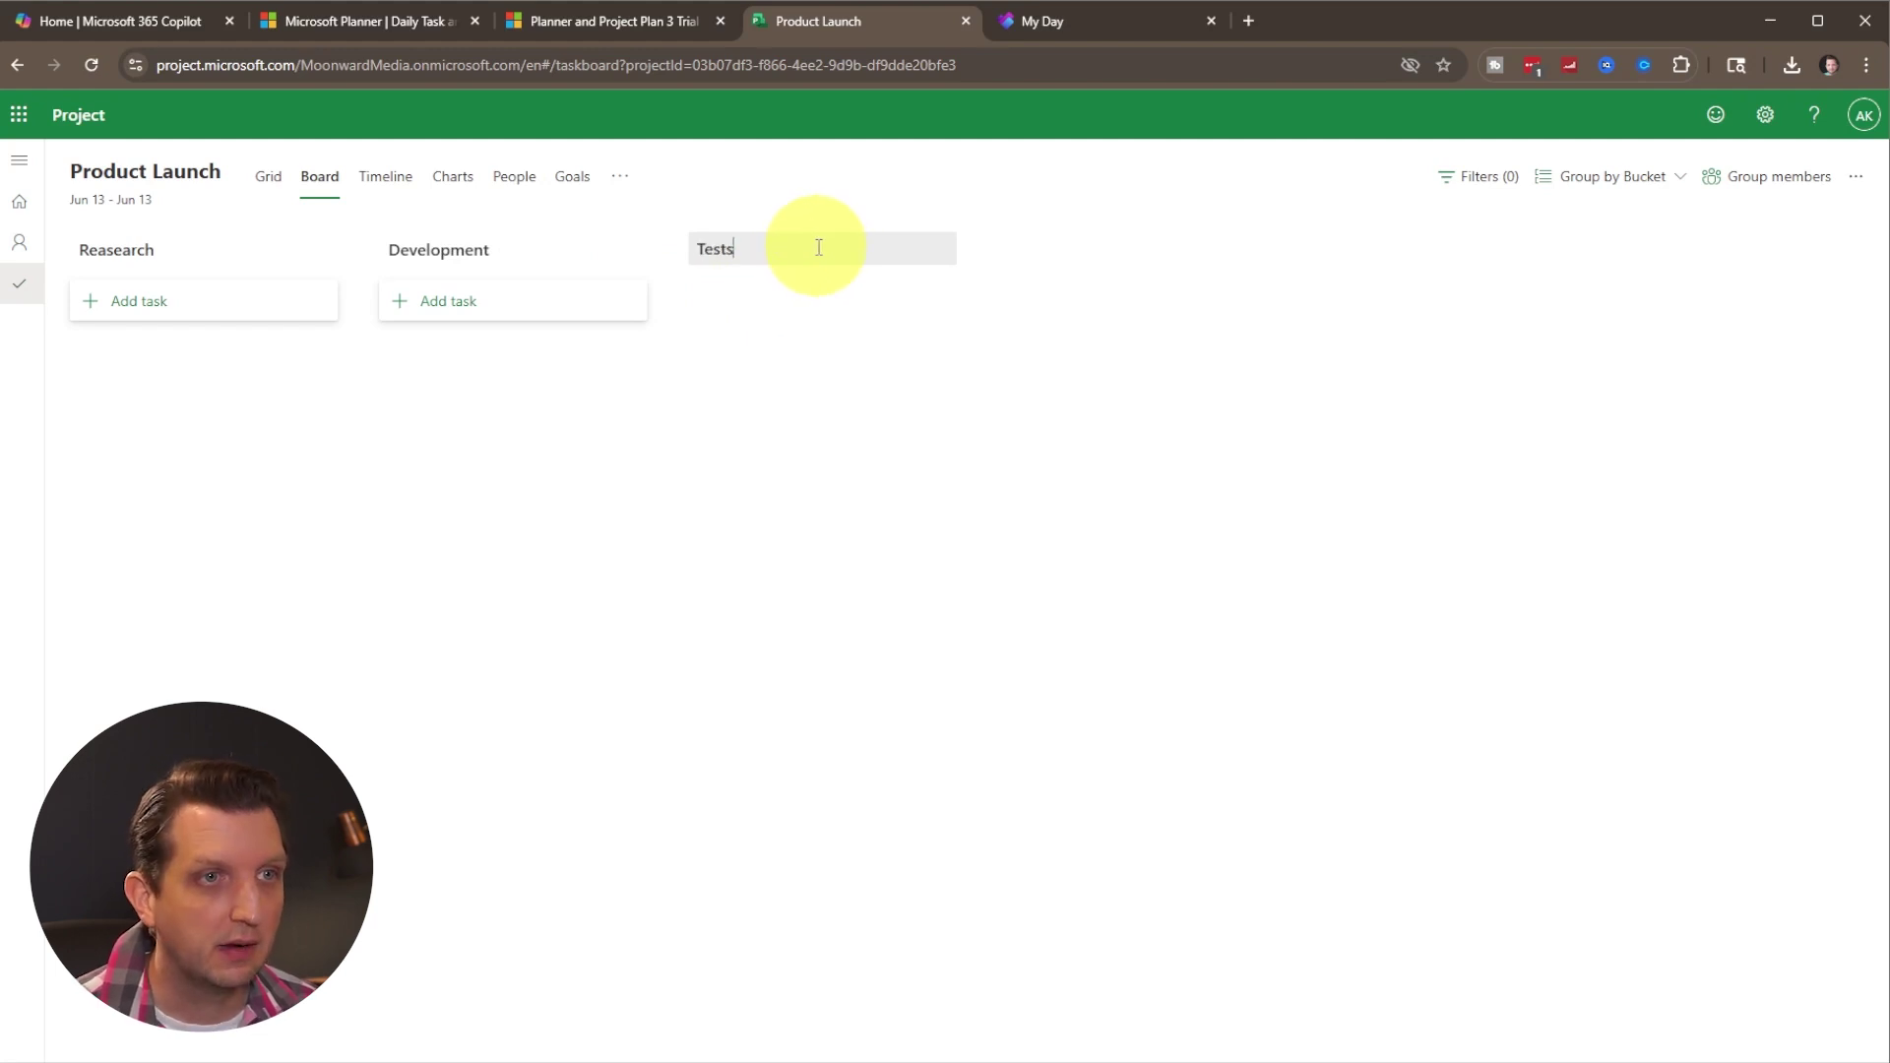
key(Return)
text(Lauch)
click(1110, 359)
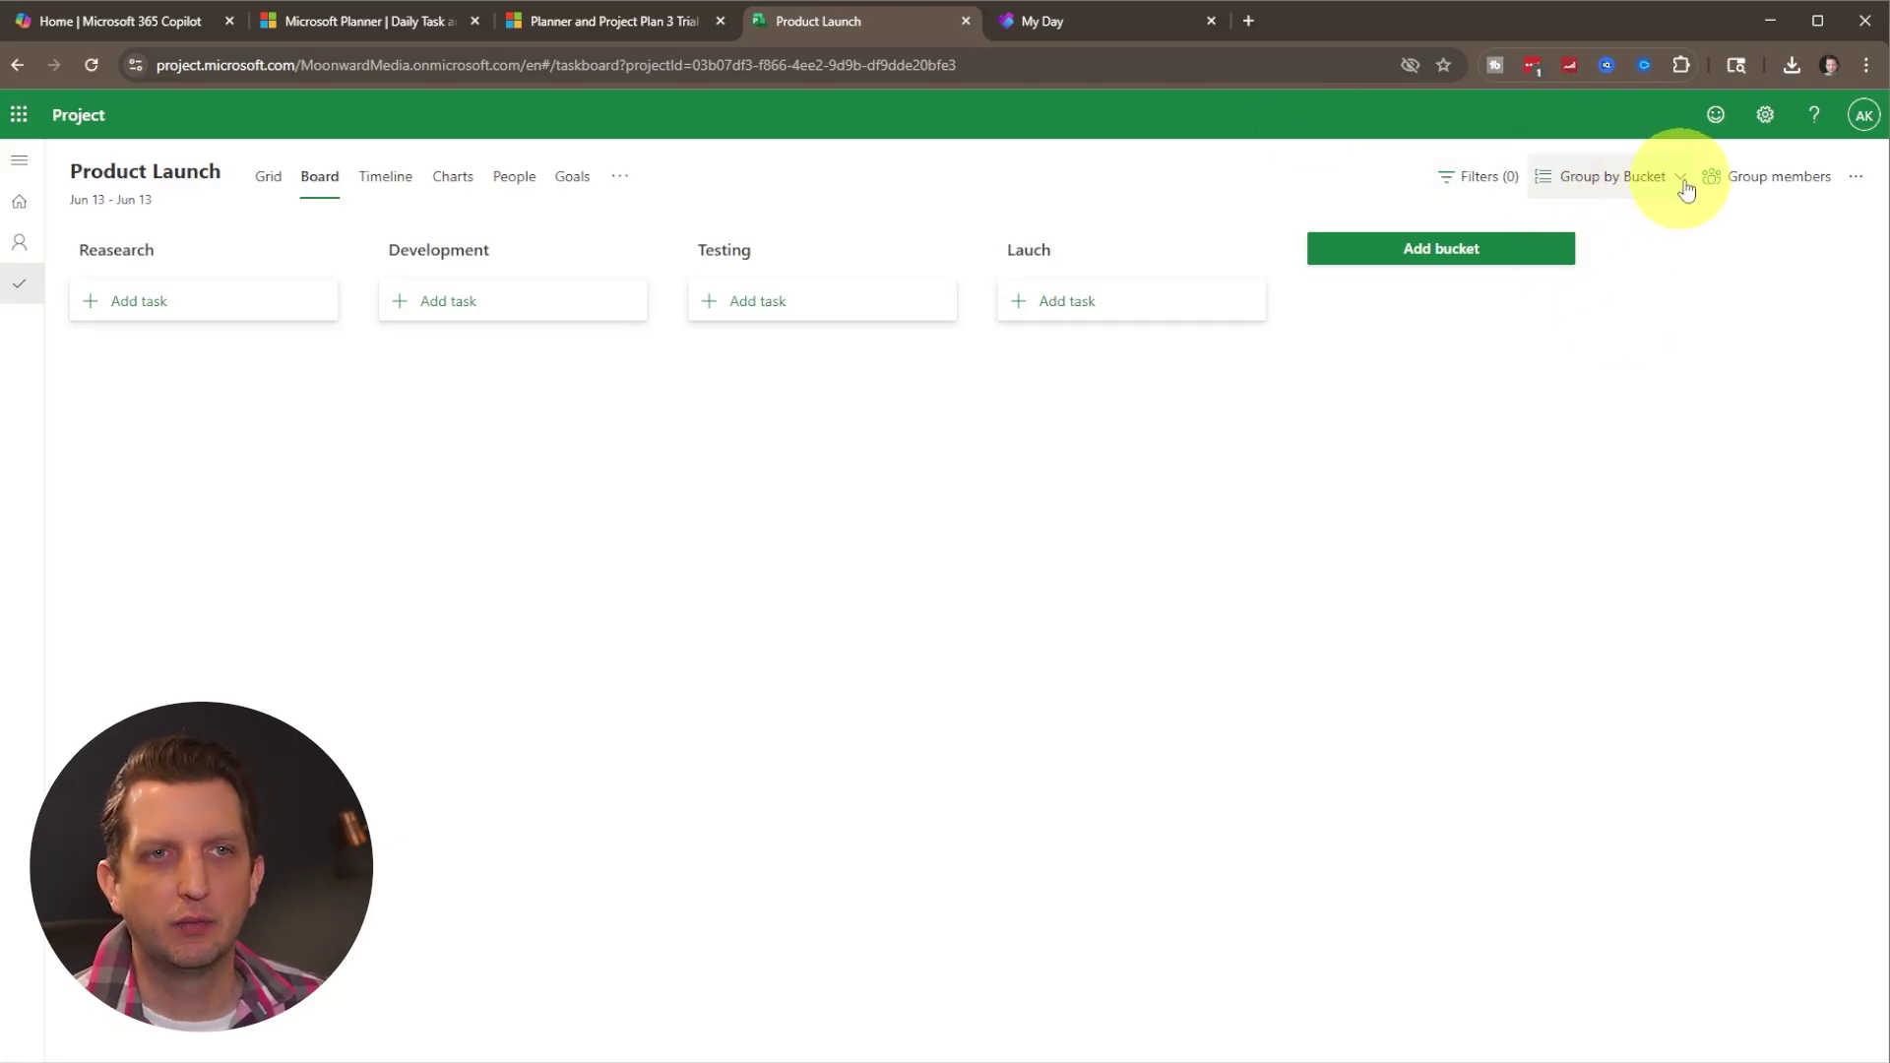
click(1734, 187)
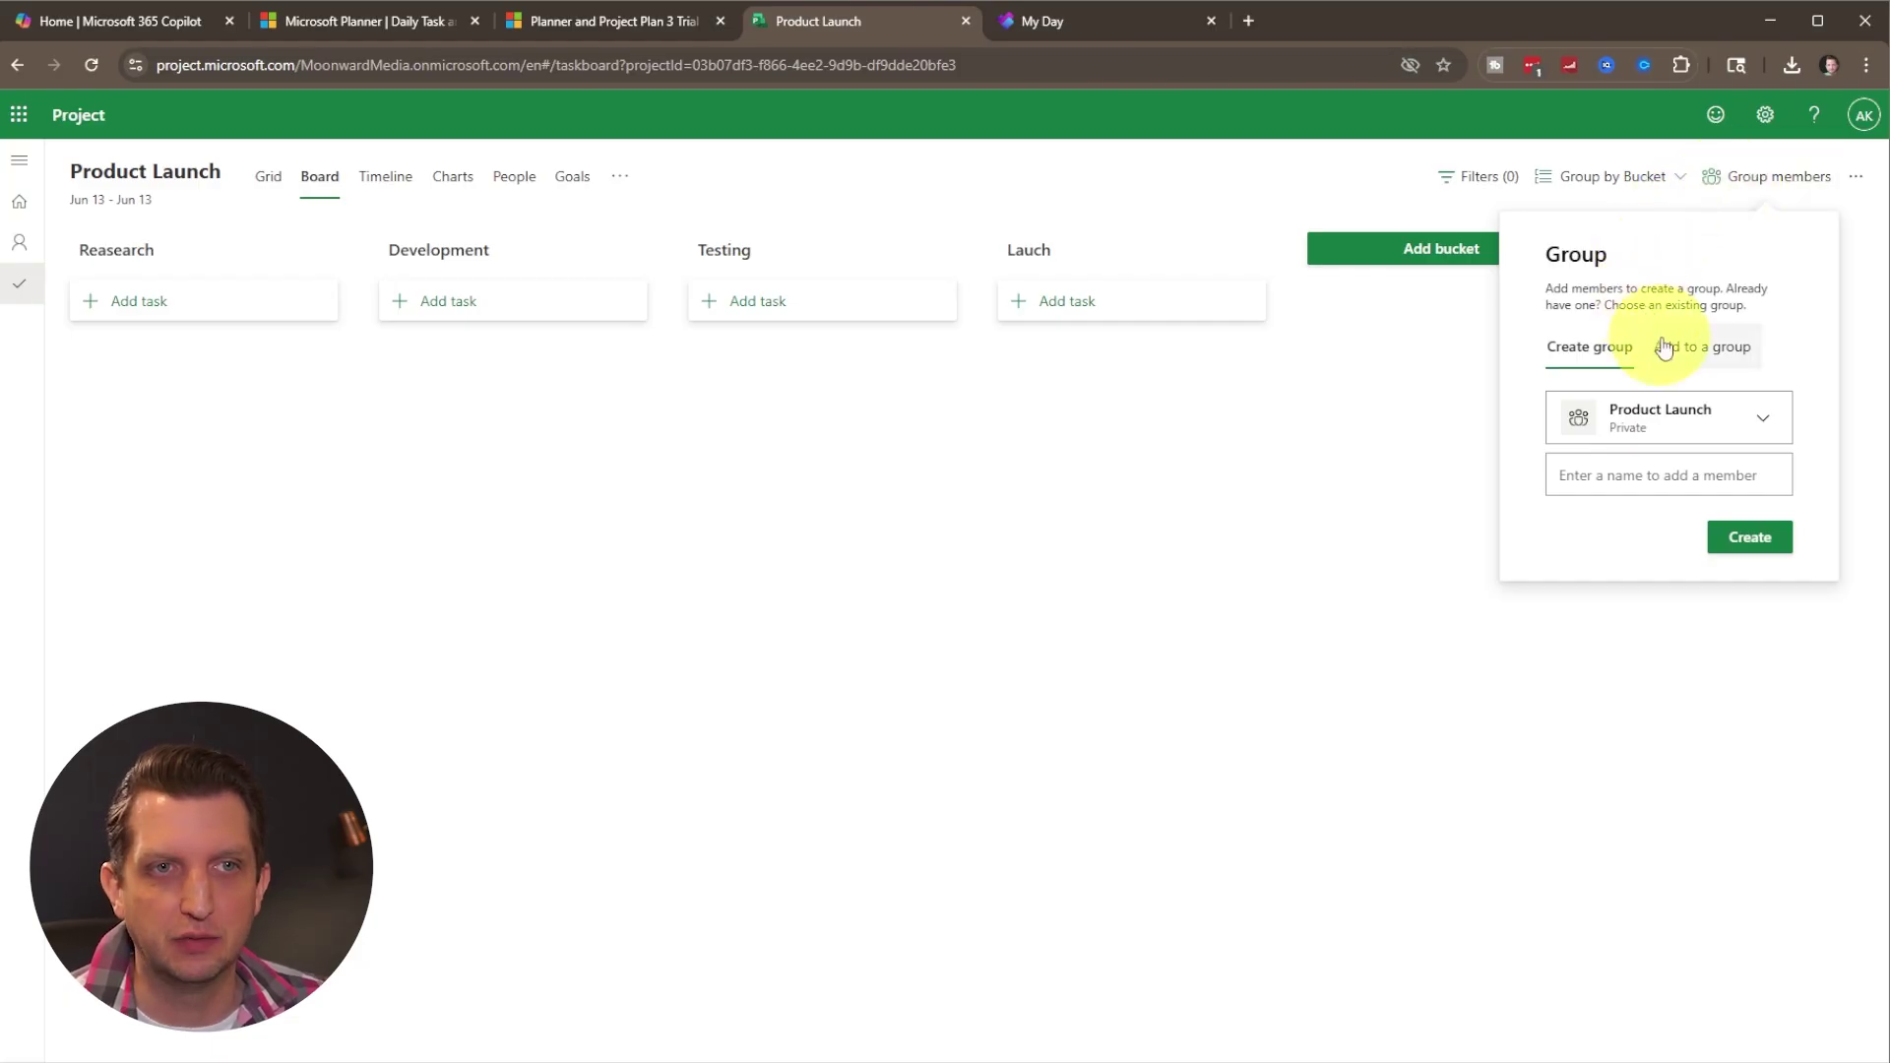
Create a private Product Launch group with a pasted description for the plan.
click(1679, 417)
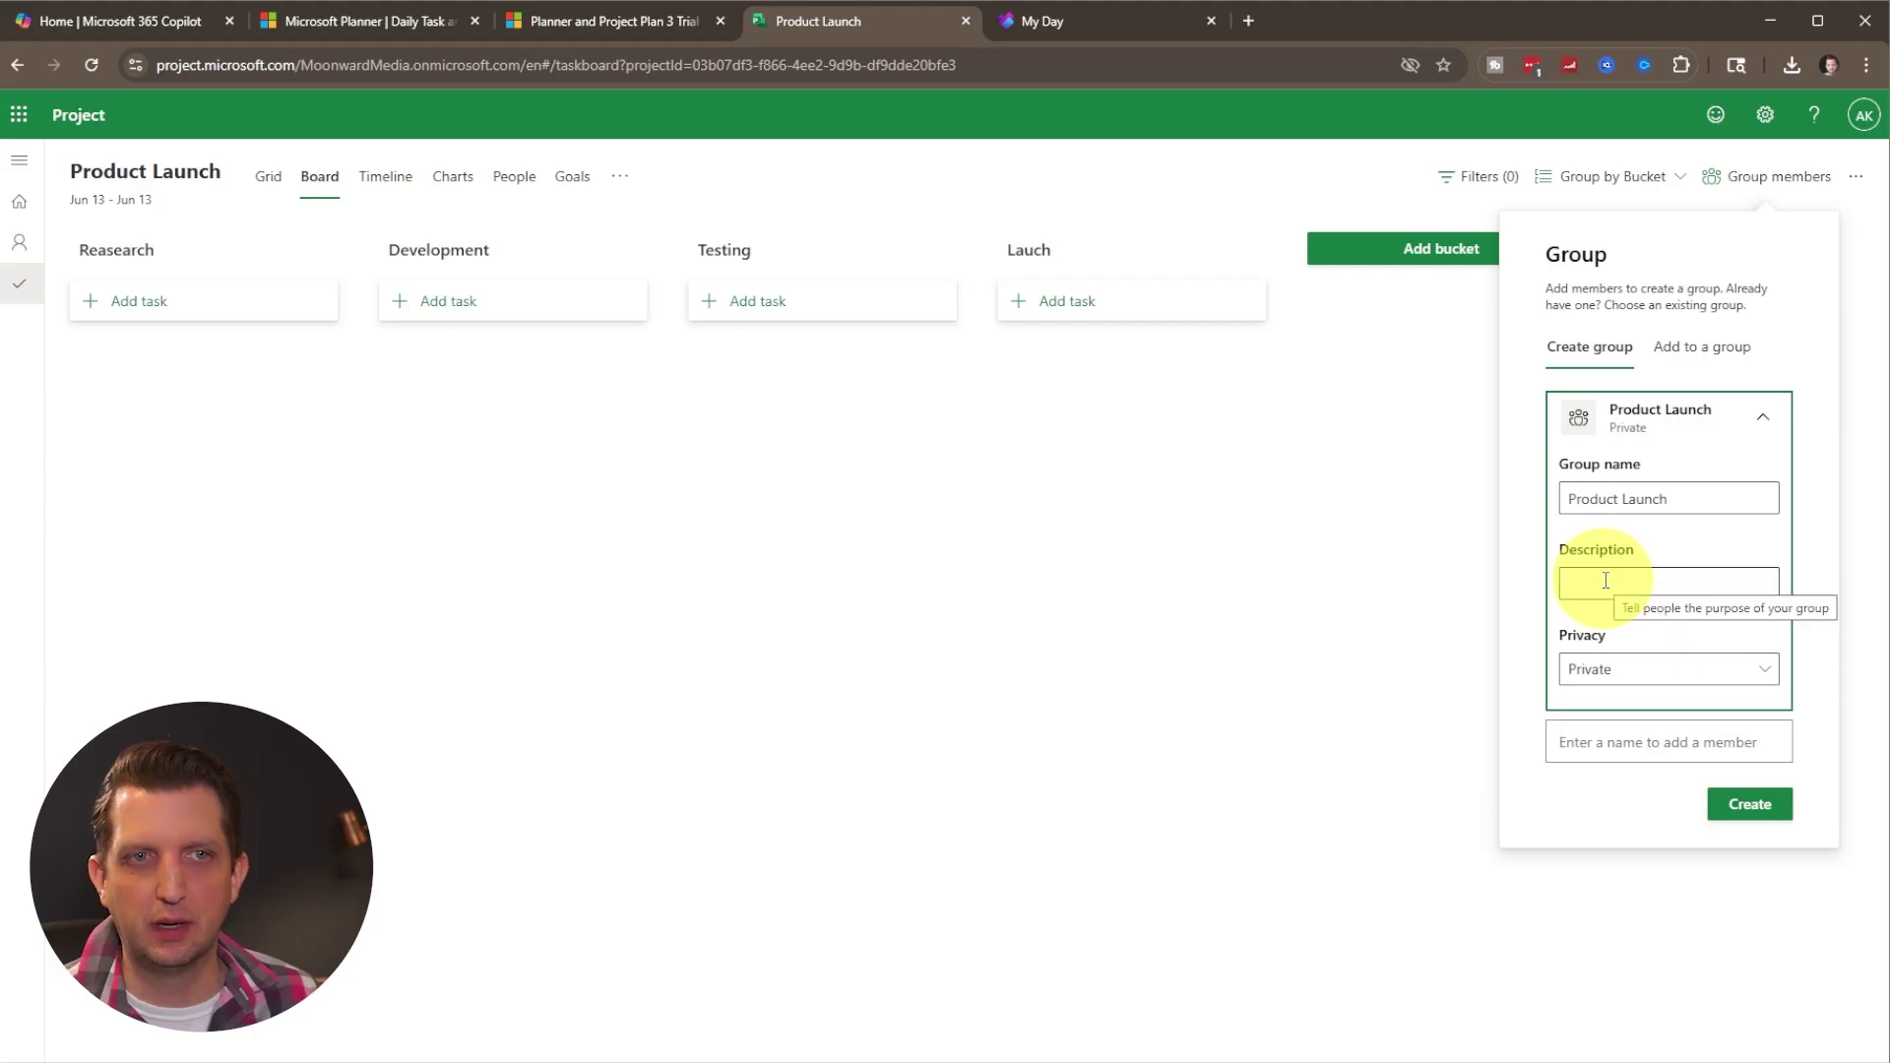
key(ctrl+v)
click(1674, 671)
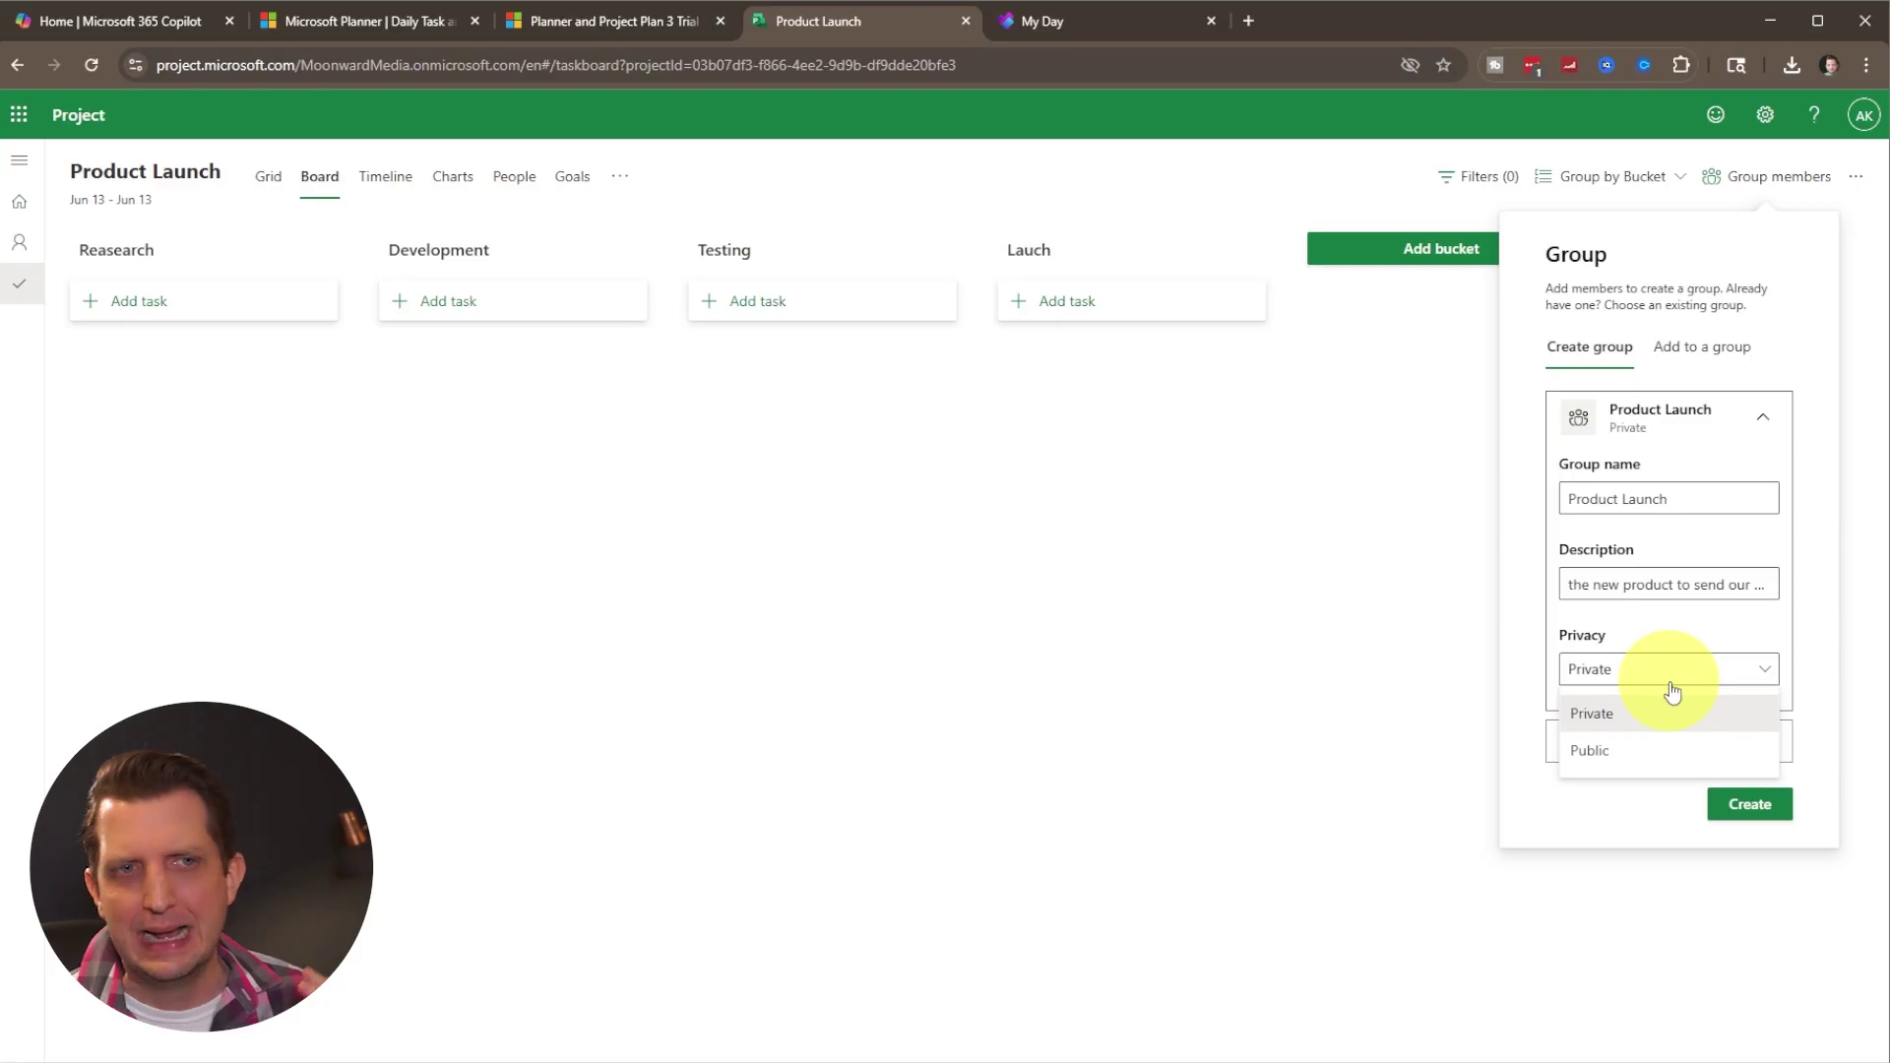
click(1616, 714)
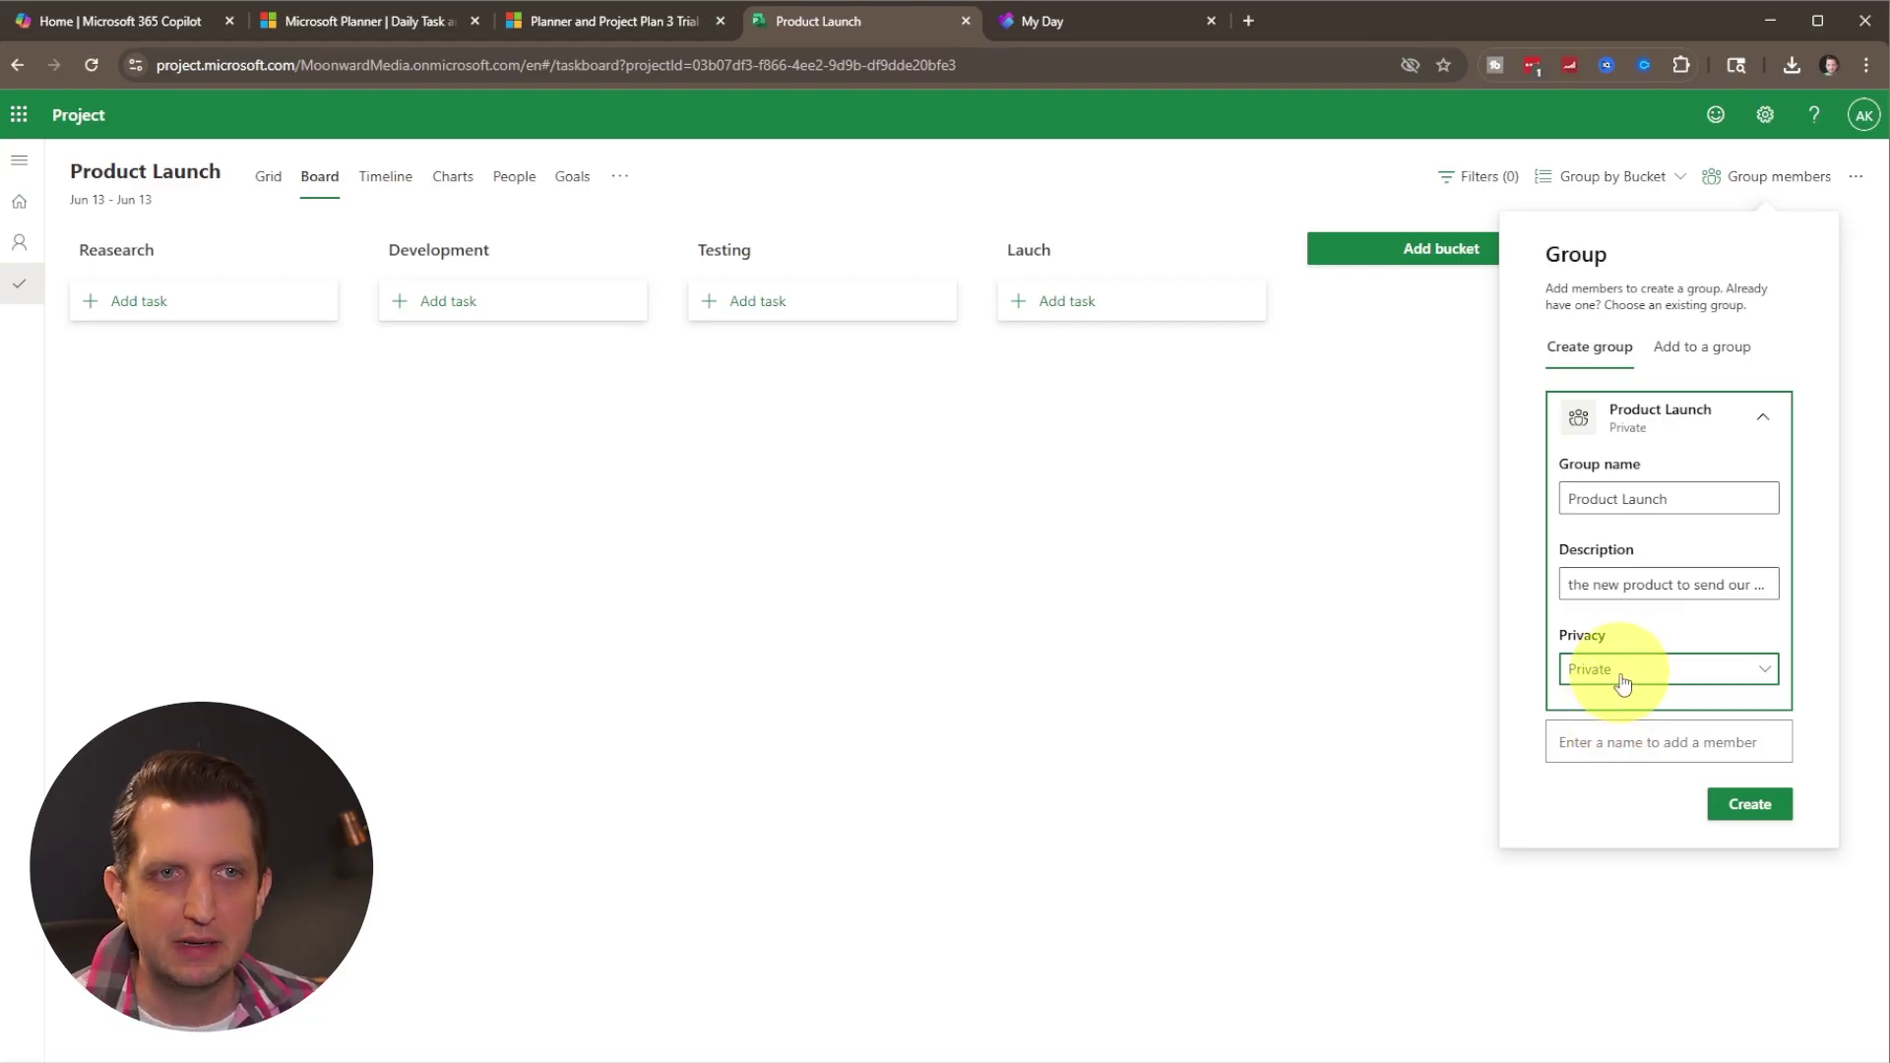
click(1611, 745)
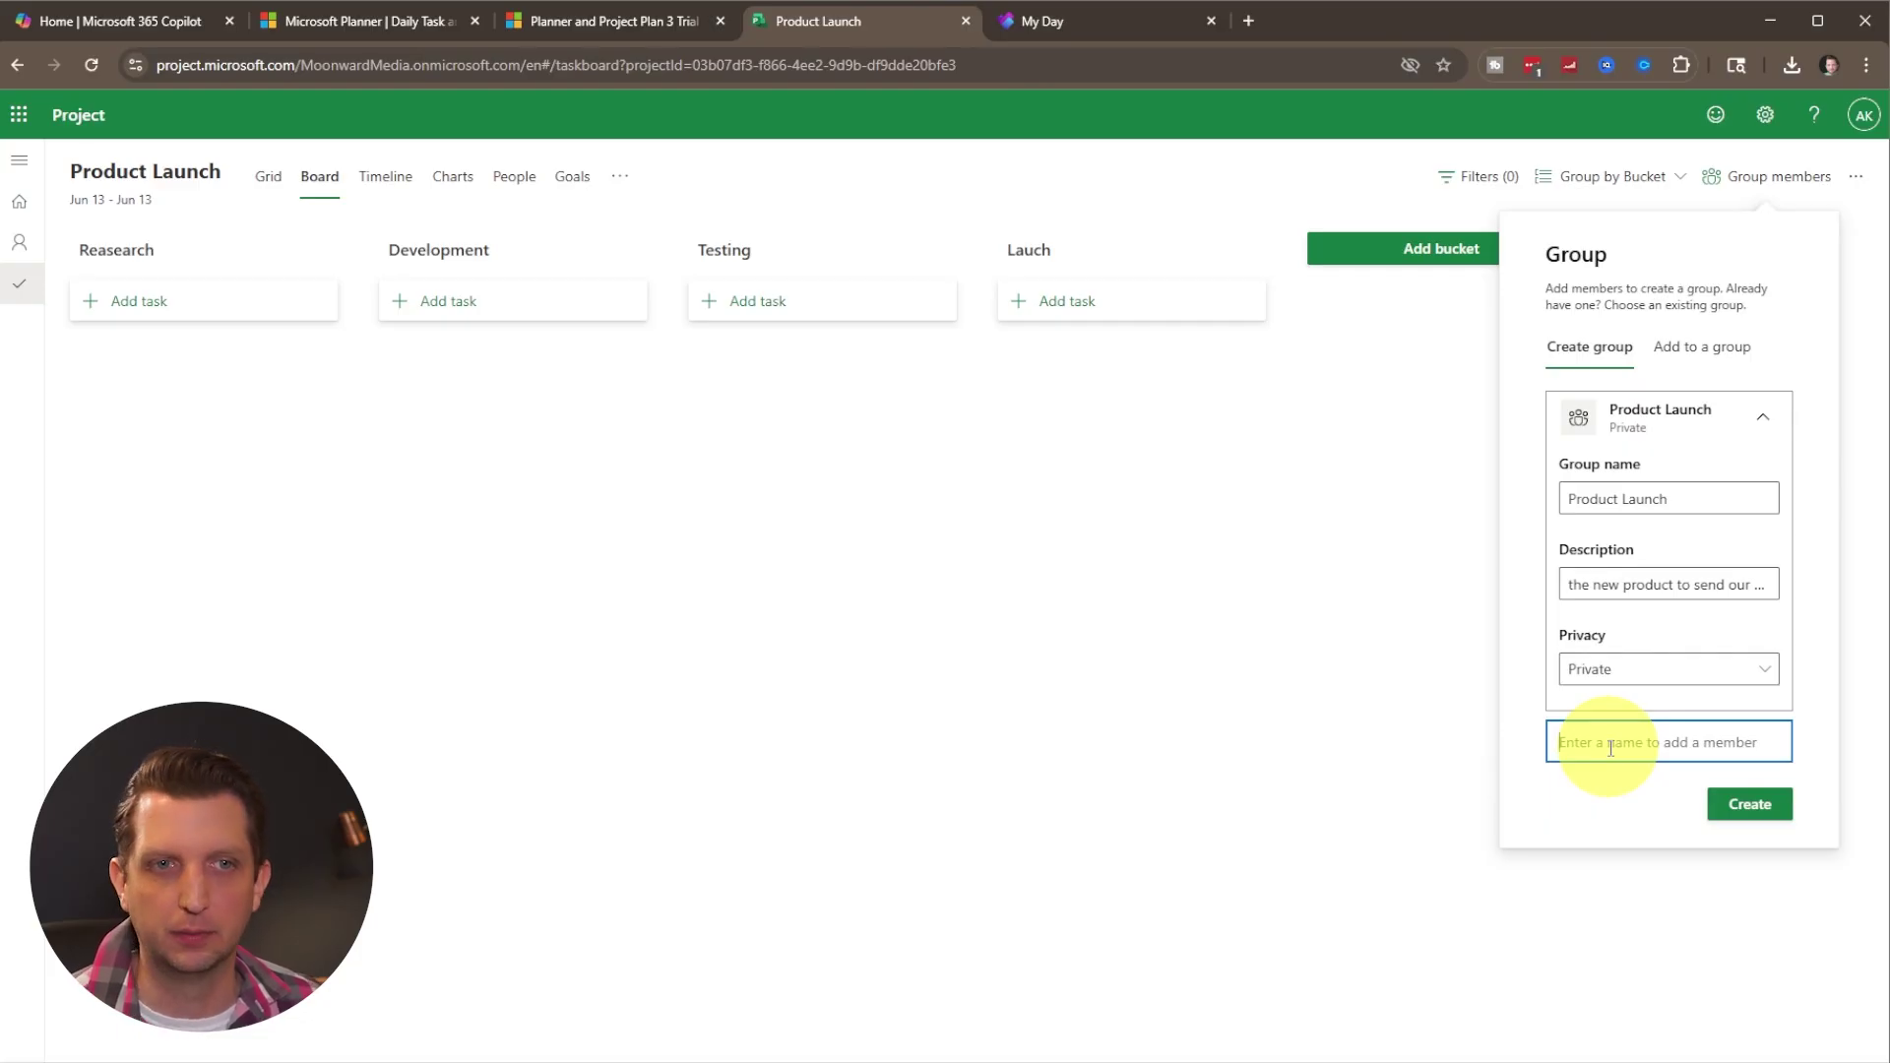
click(1760, 809)
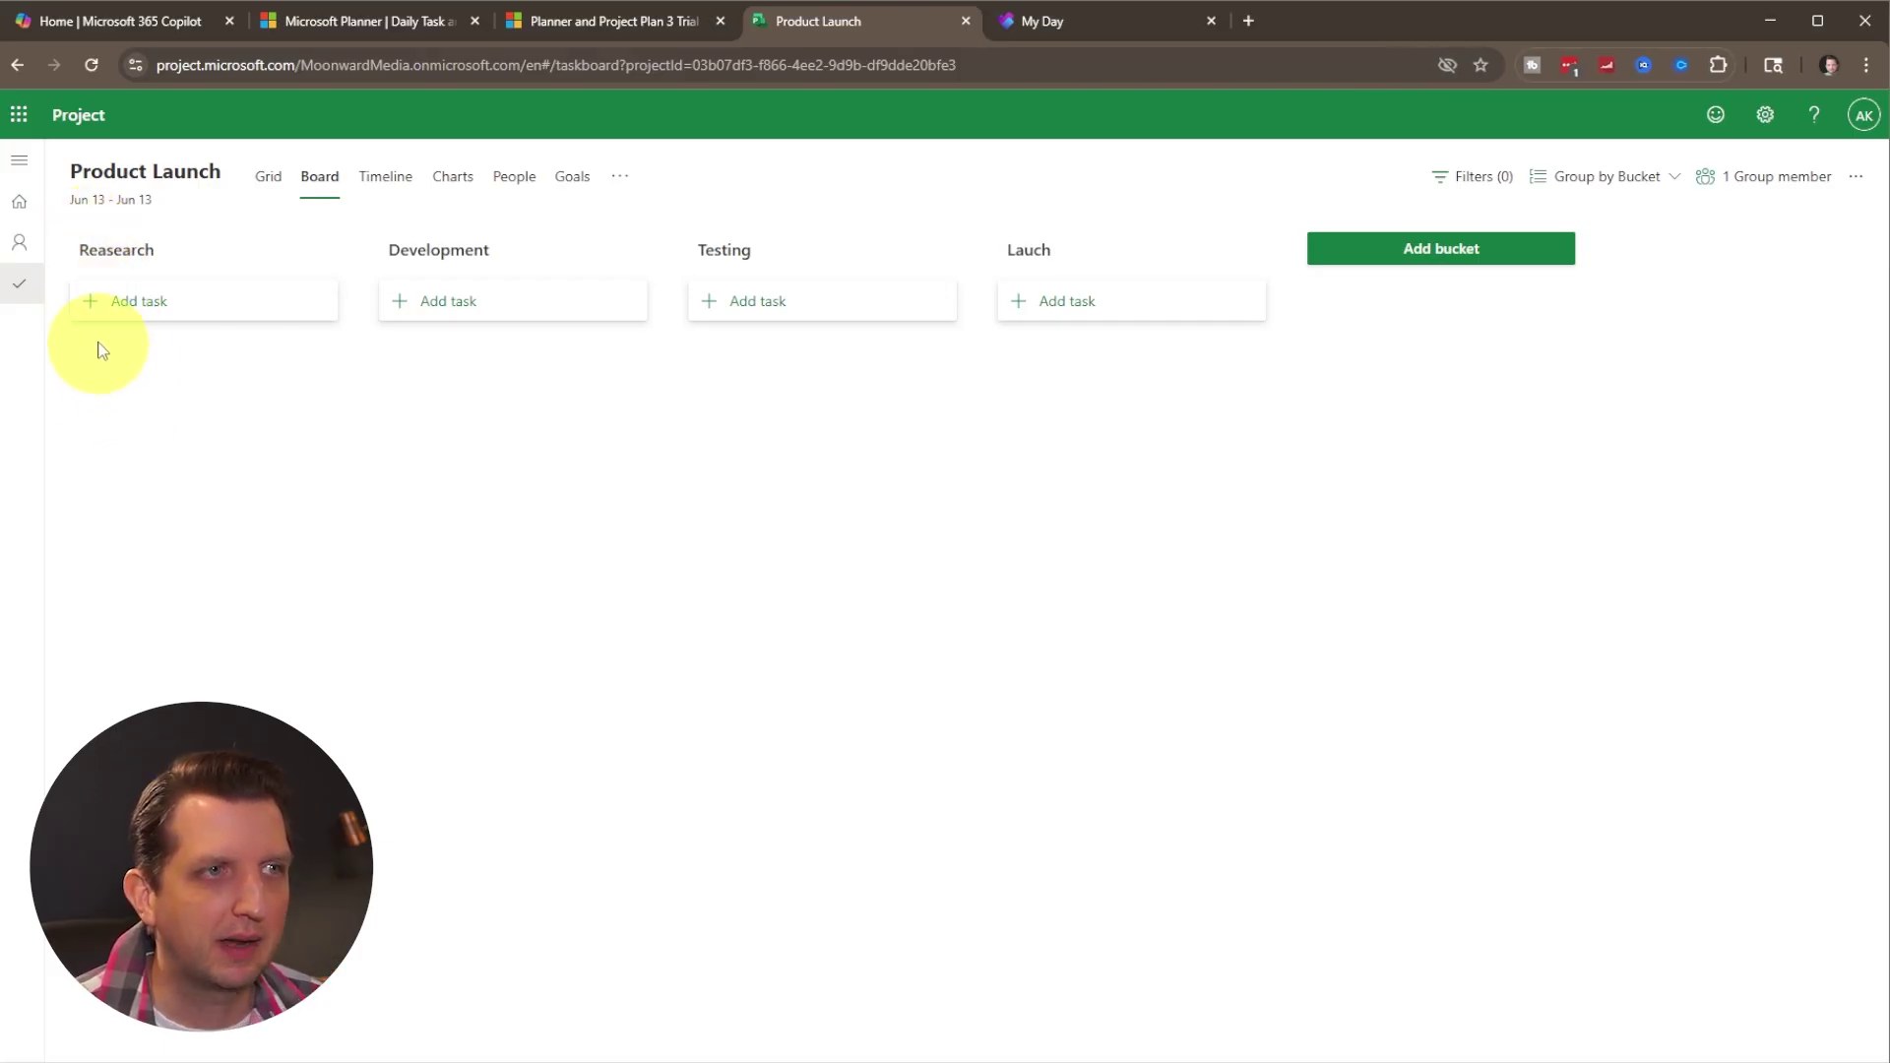
Add Search for Inspiration, look into Competition and Brainstorm Ideas tasks to Reasearch, then open Brainstorm Ideas.
click(83, 313)
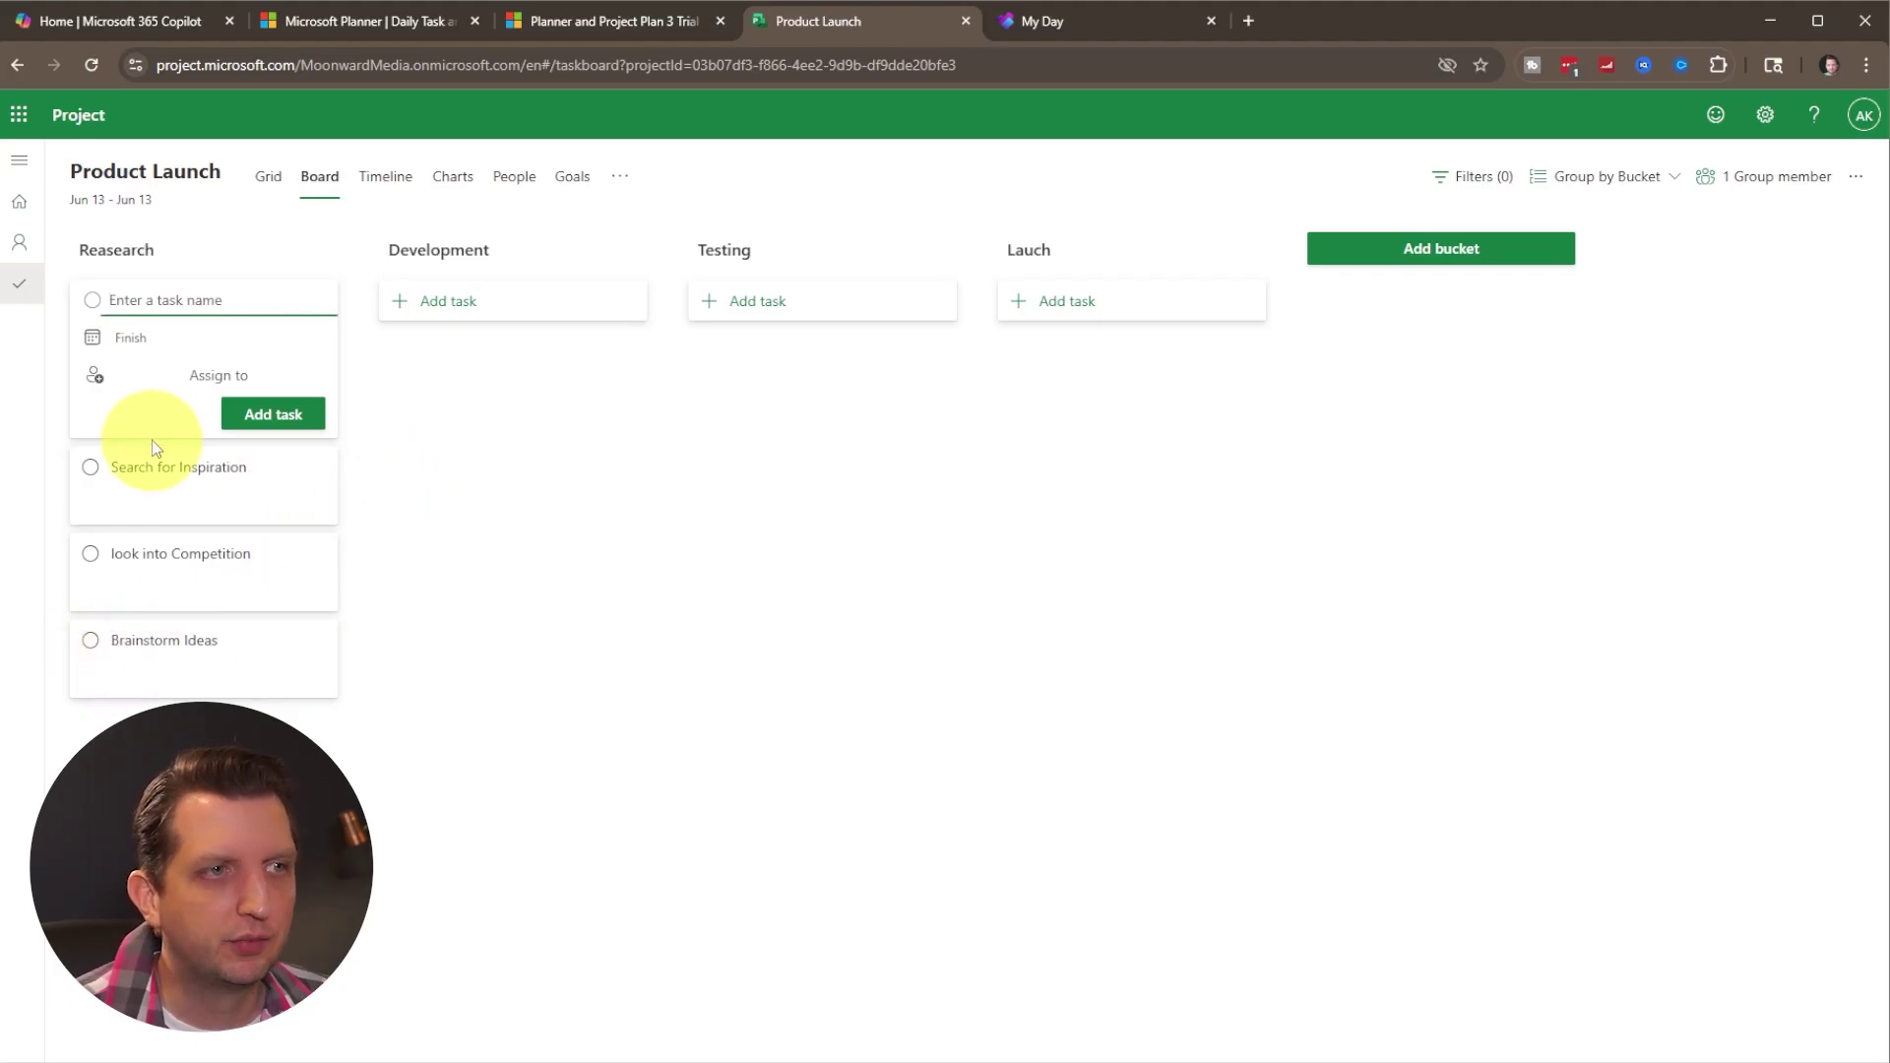
click(176, 642)
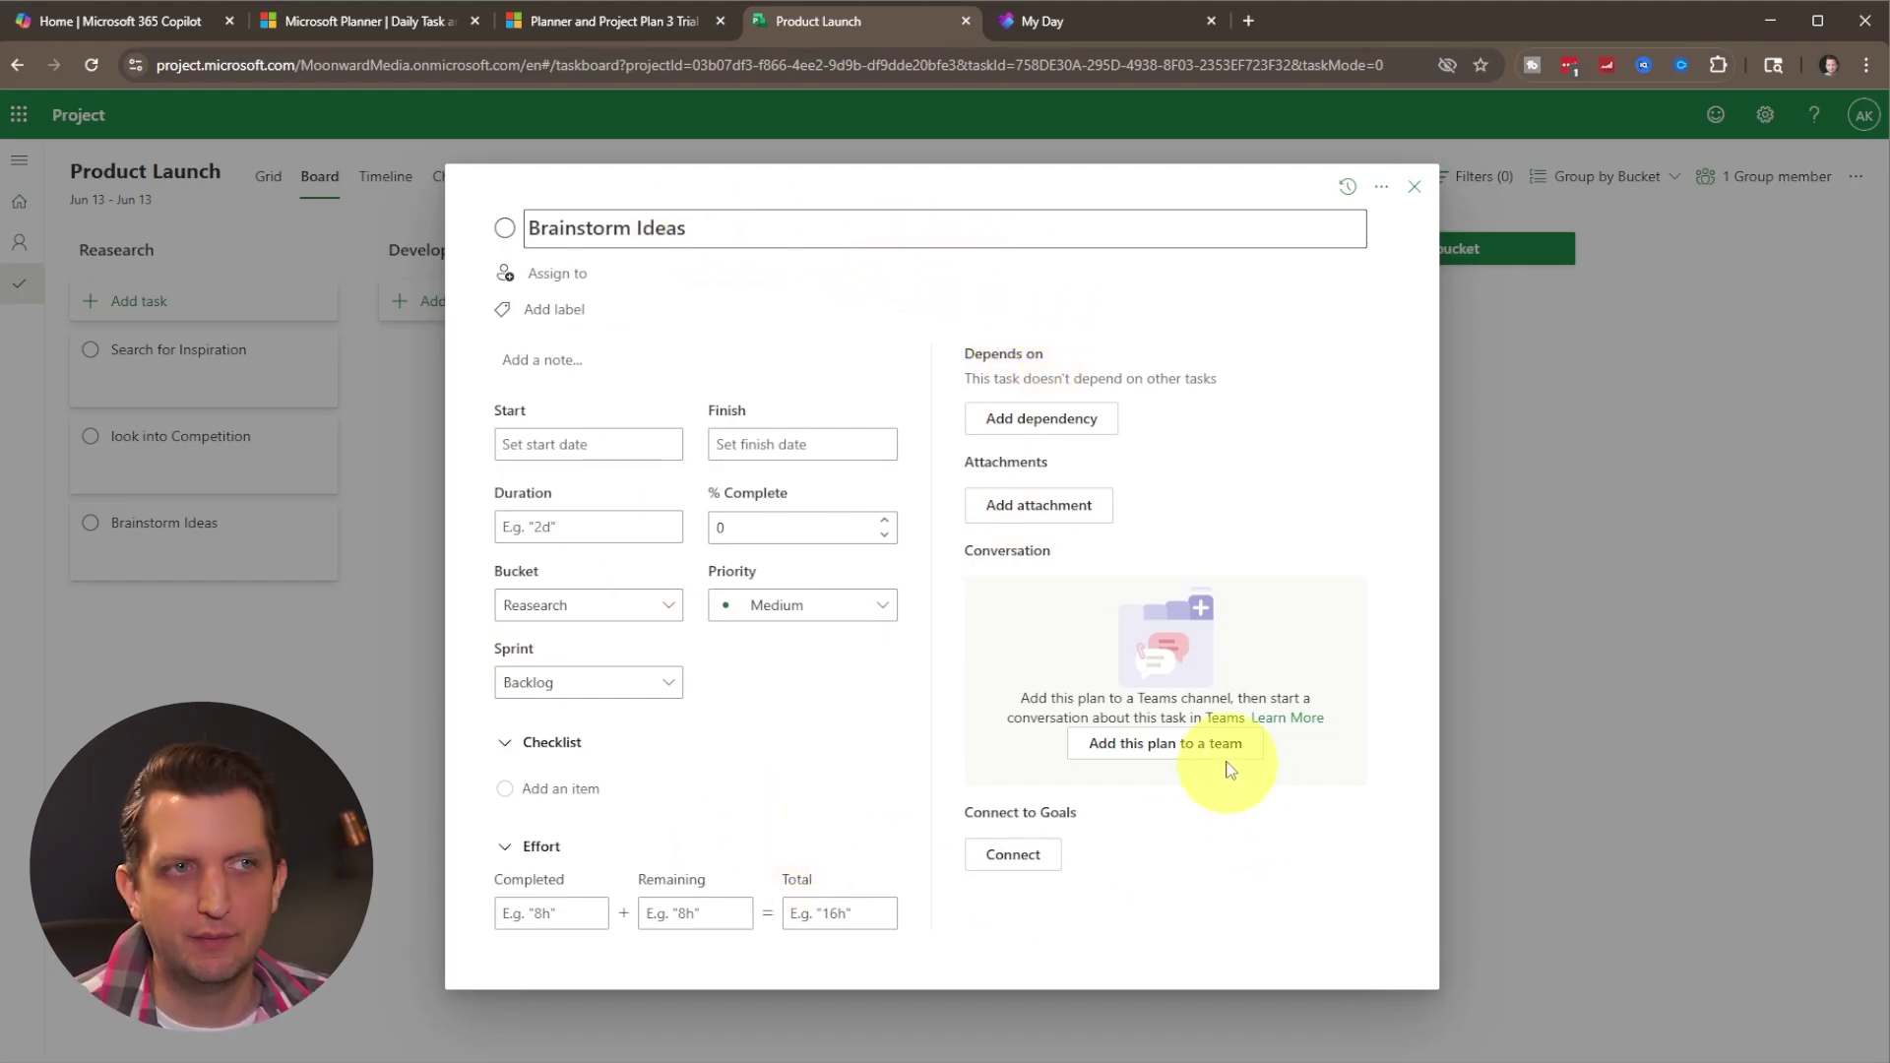
Assign Brainstorm Ideas to the plan's only member, leaving it without a label.
click(558, 279)
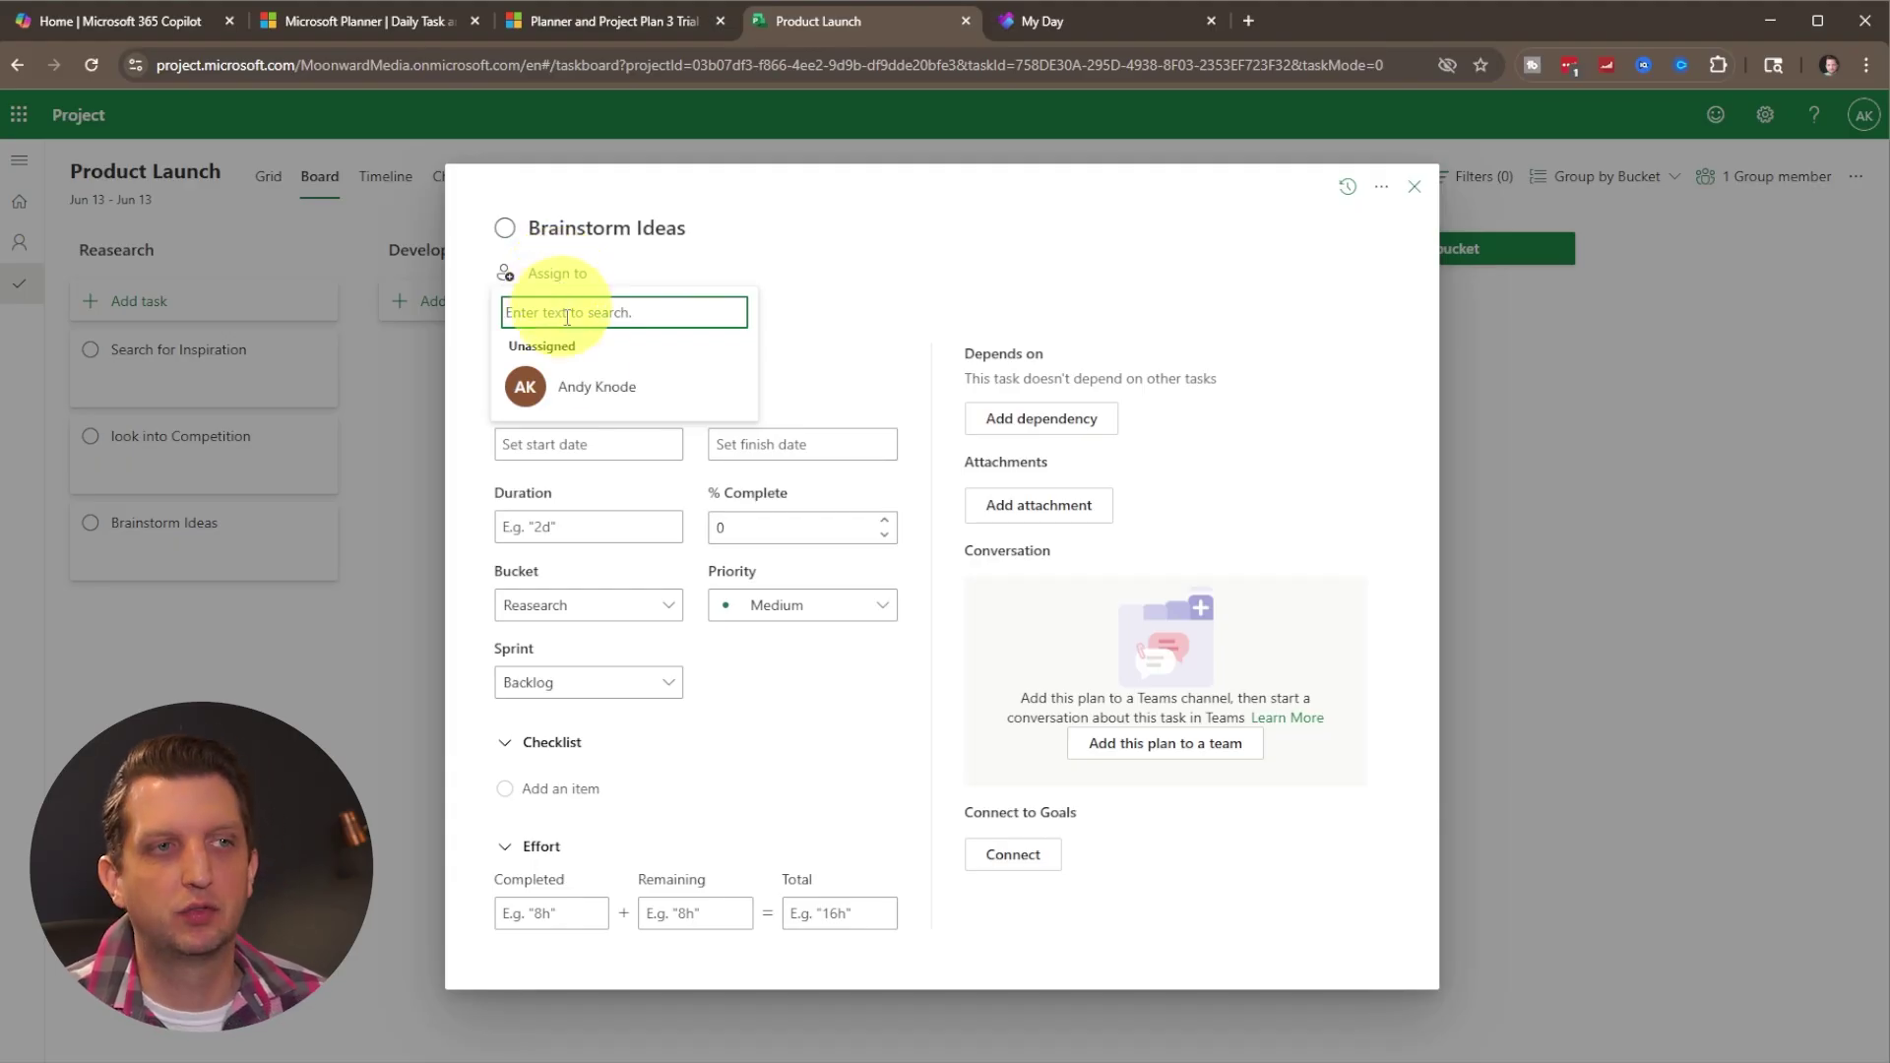
click(579, 392)
click(640, 311)
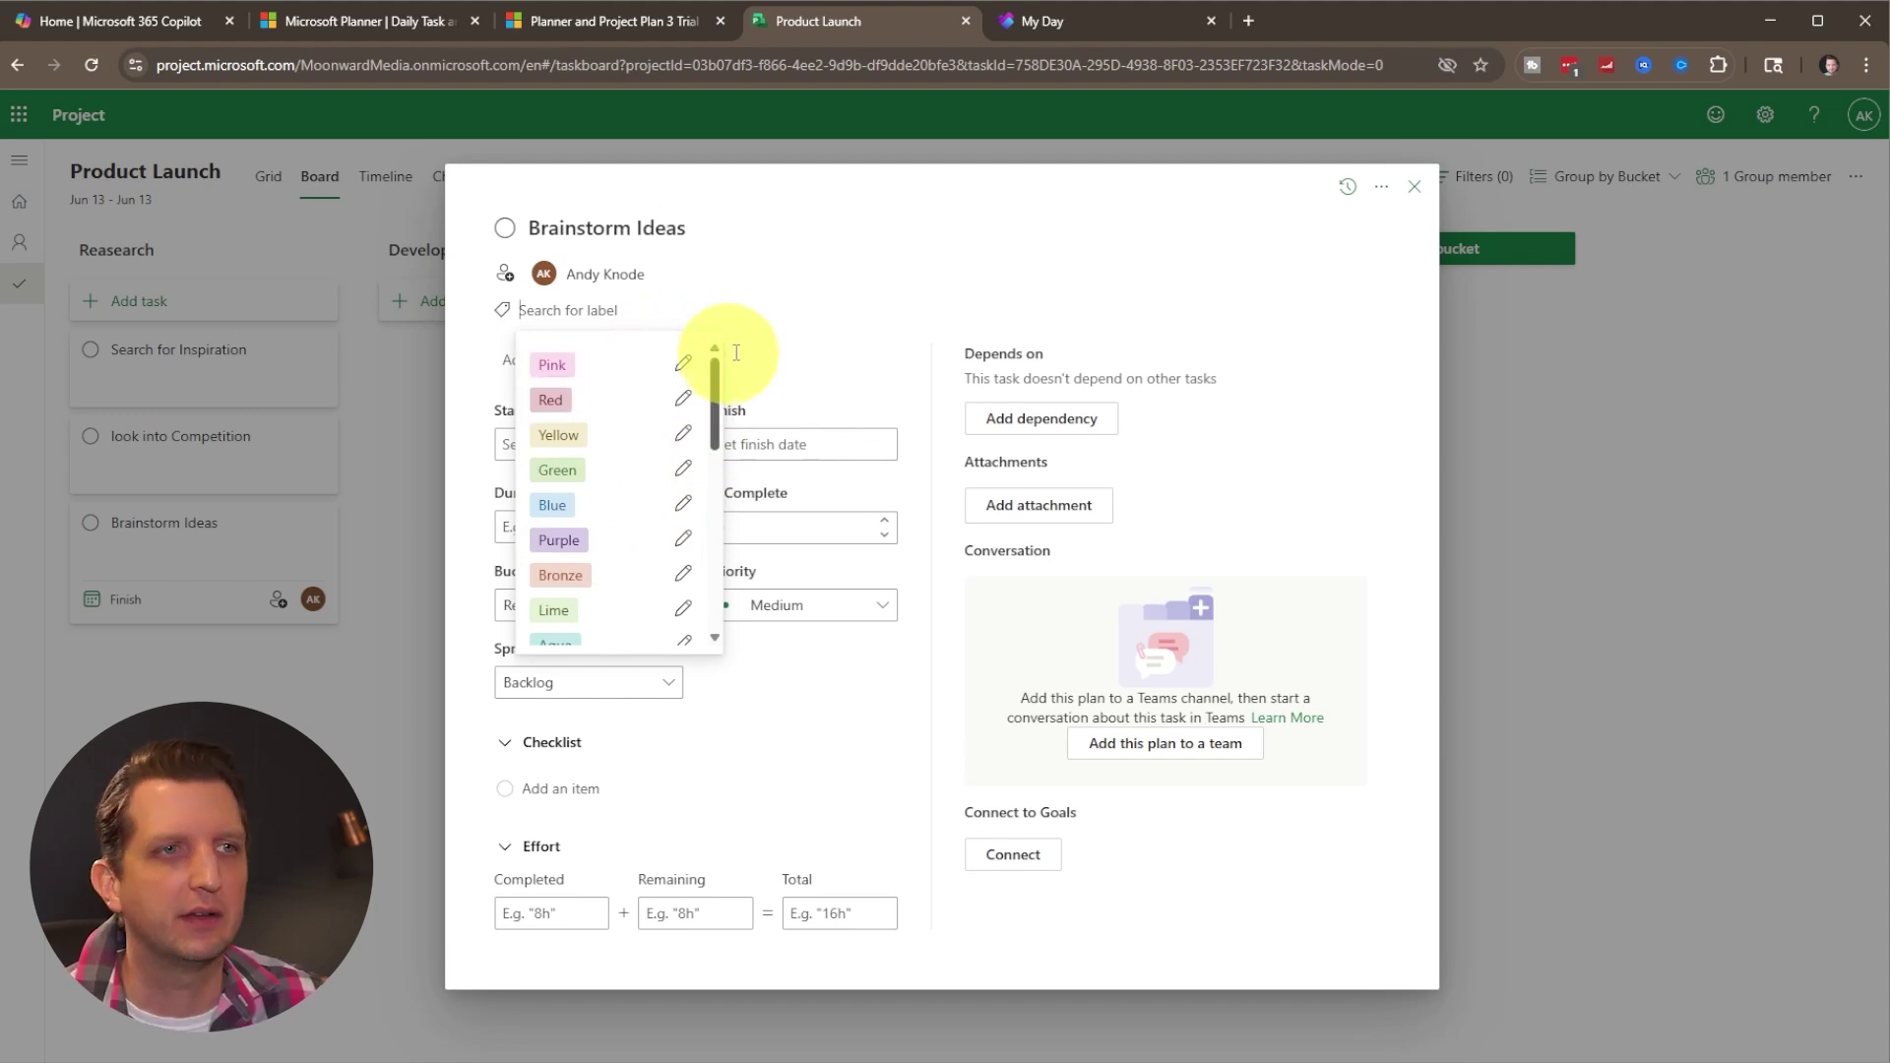
click(824, 686)
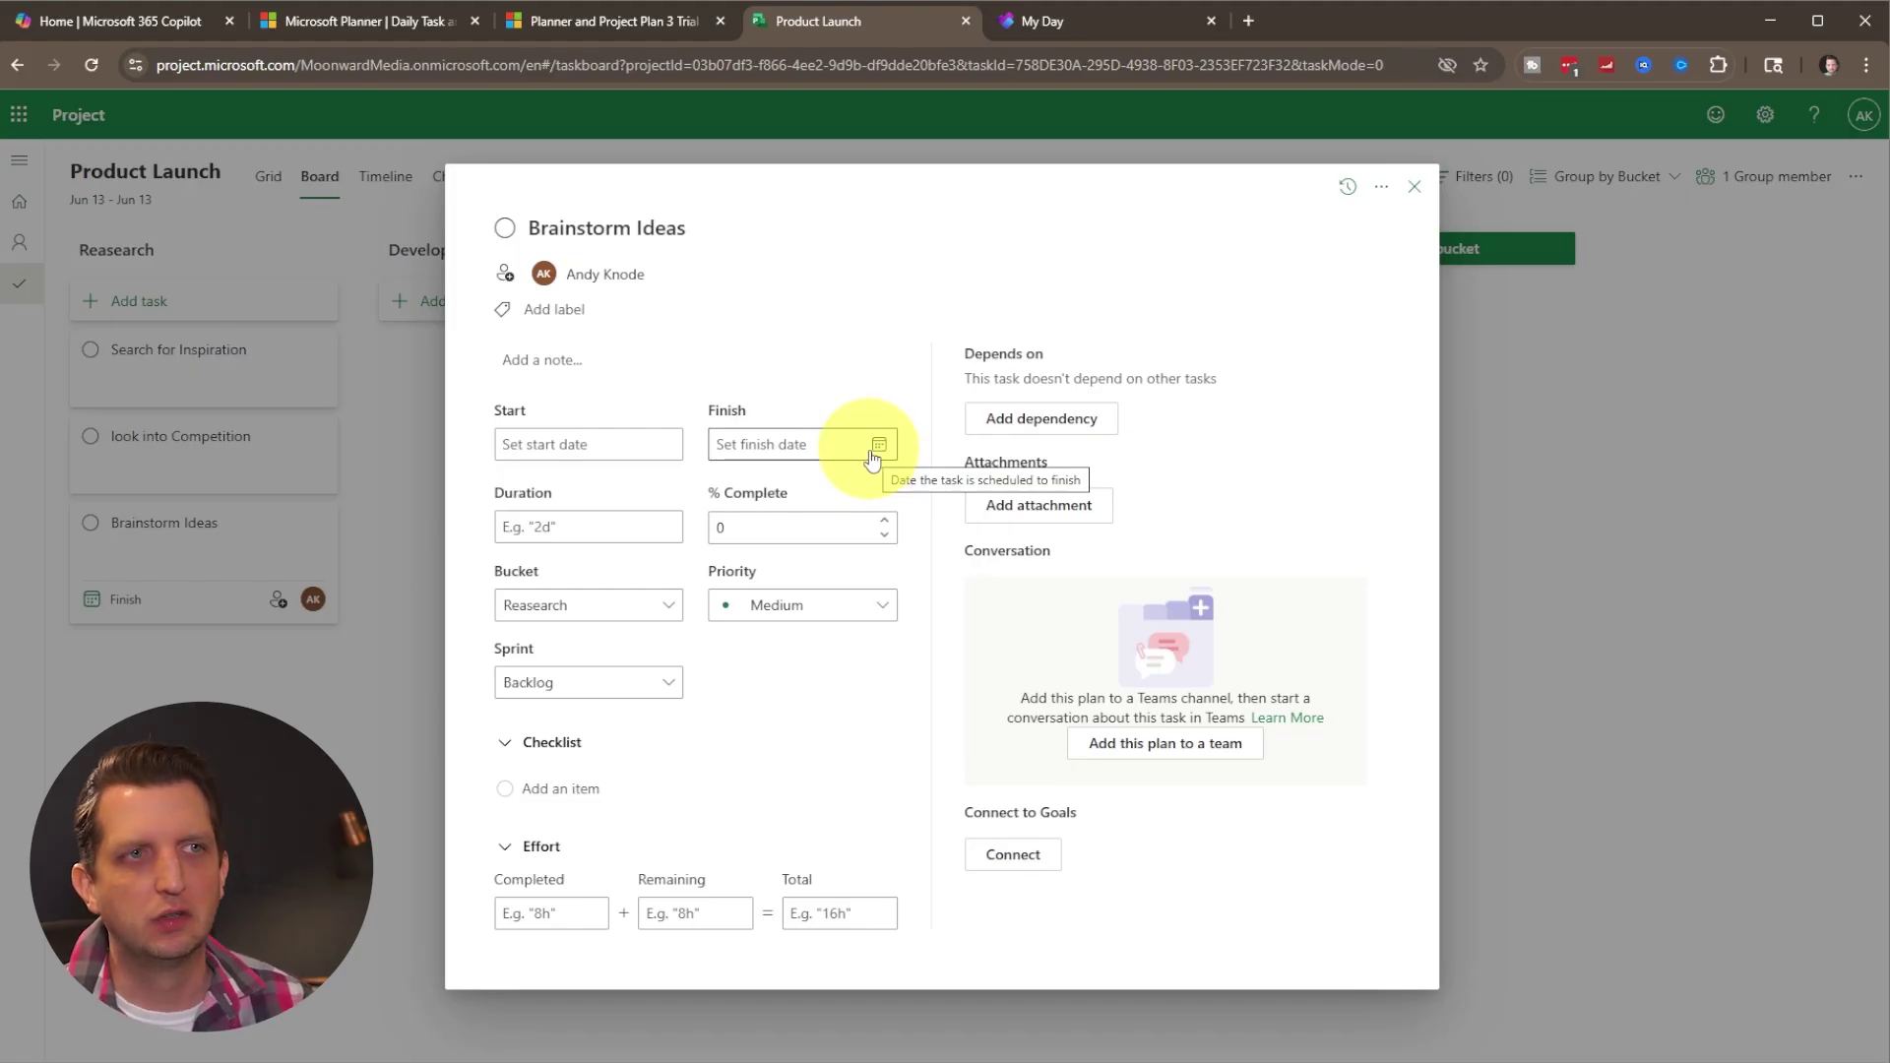
click(877, 448)
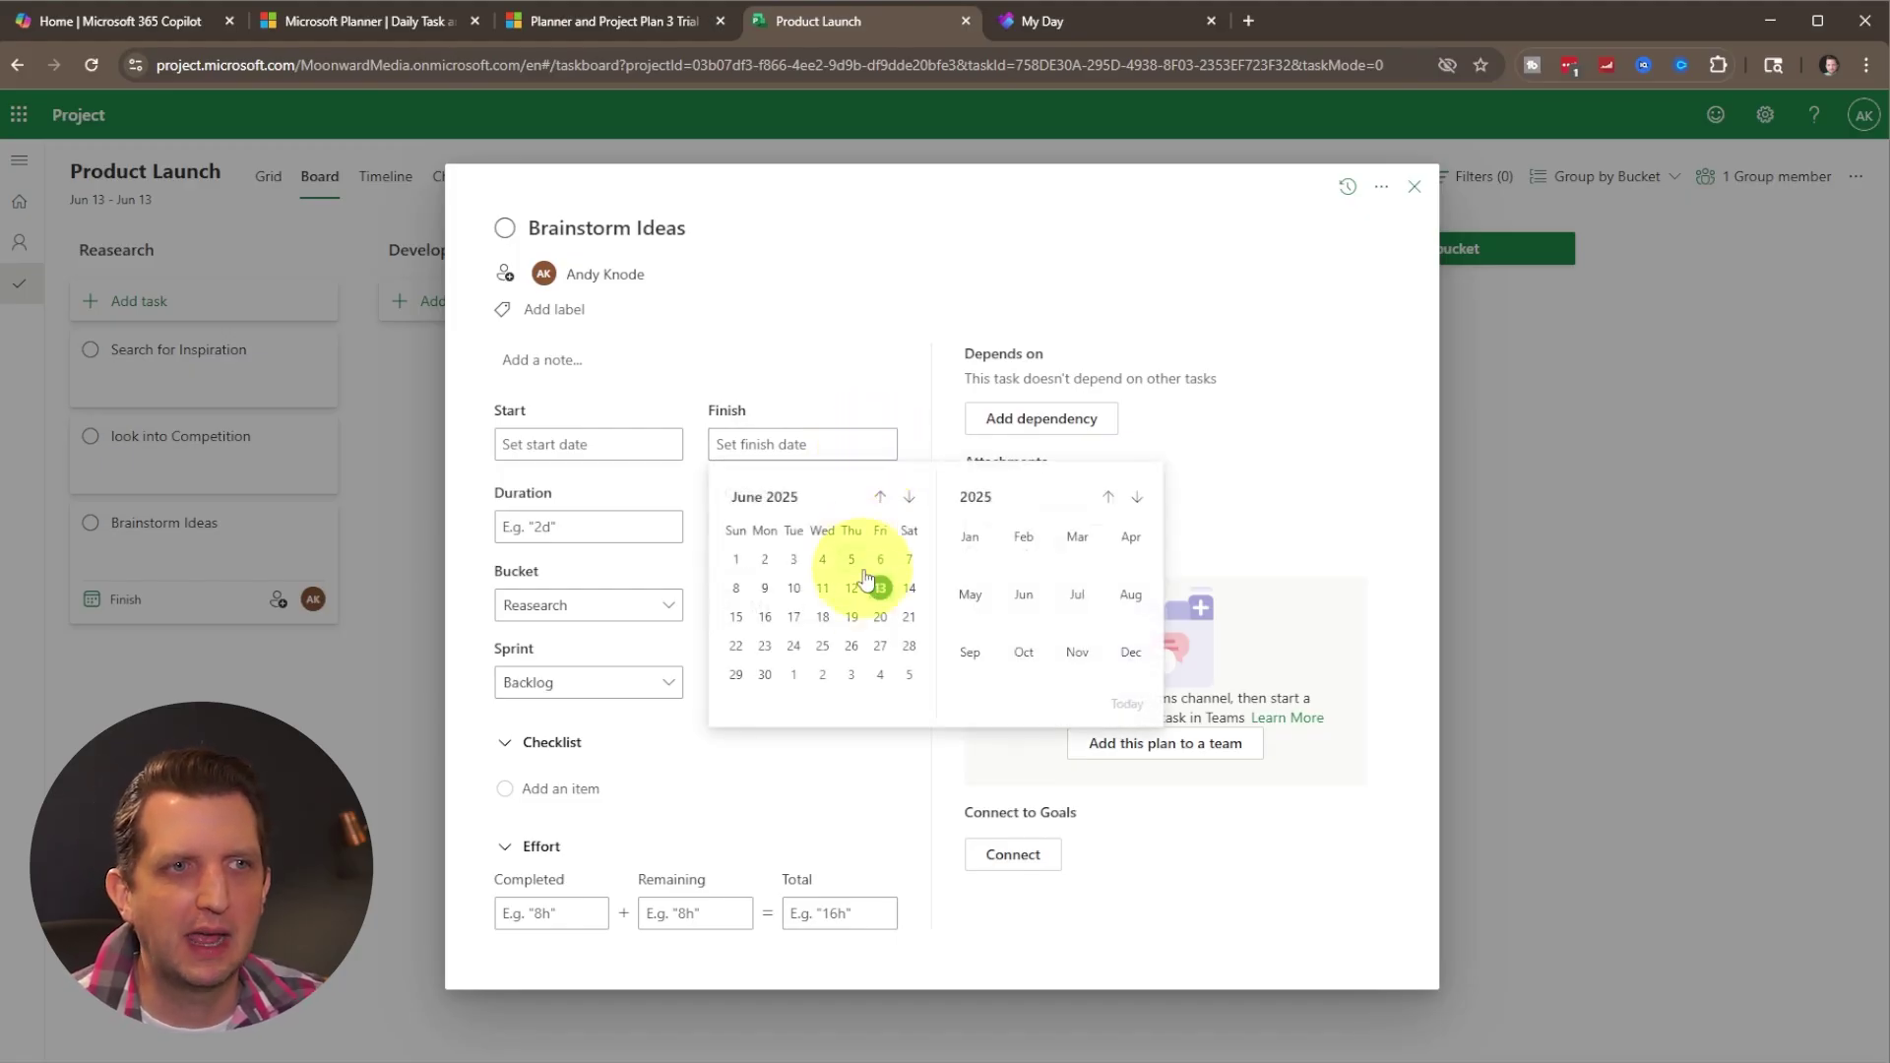
Set Brainstorm Ideas to finish 06/20/2025, keep Medium priority, and paste four checklist items.
click(880, 616)
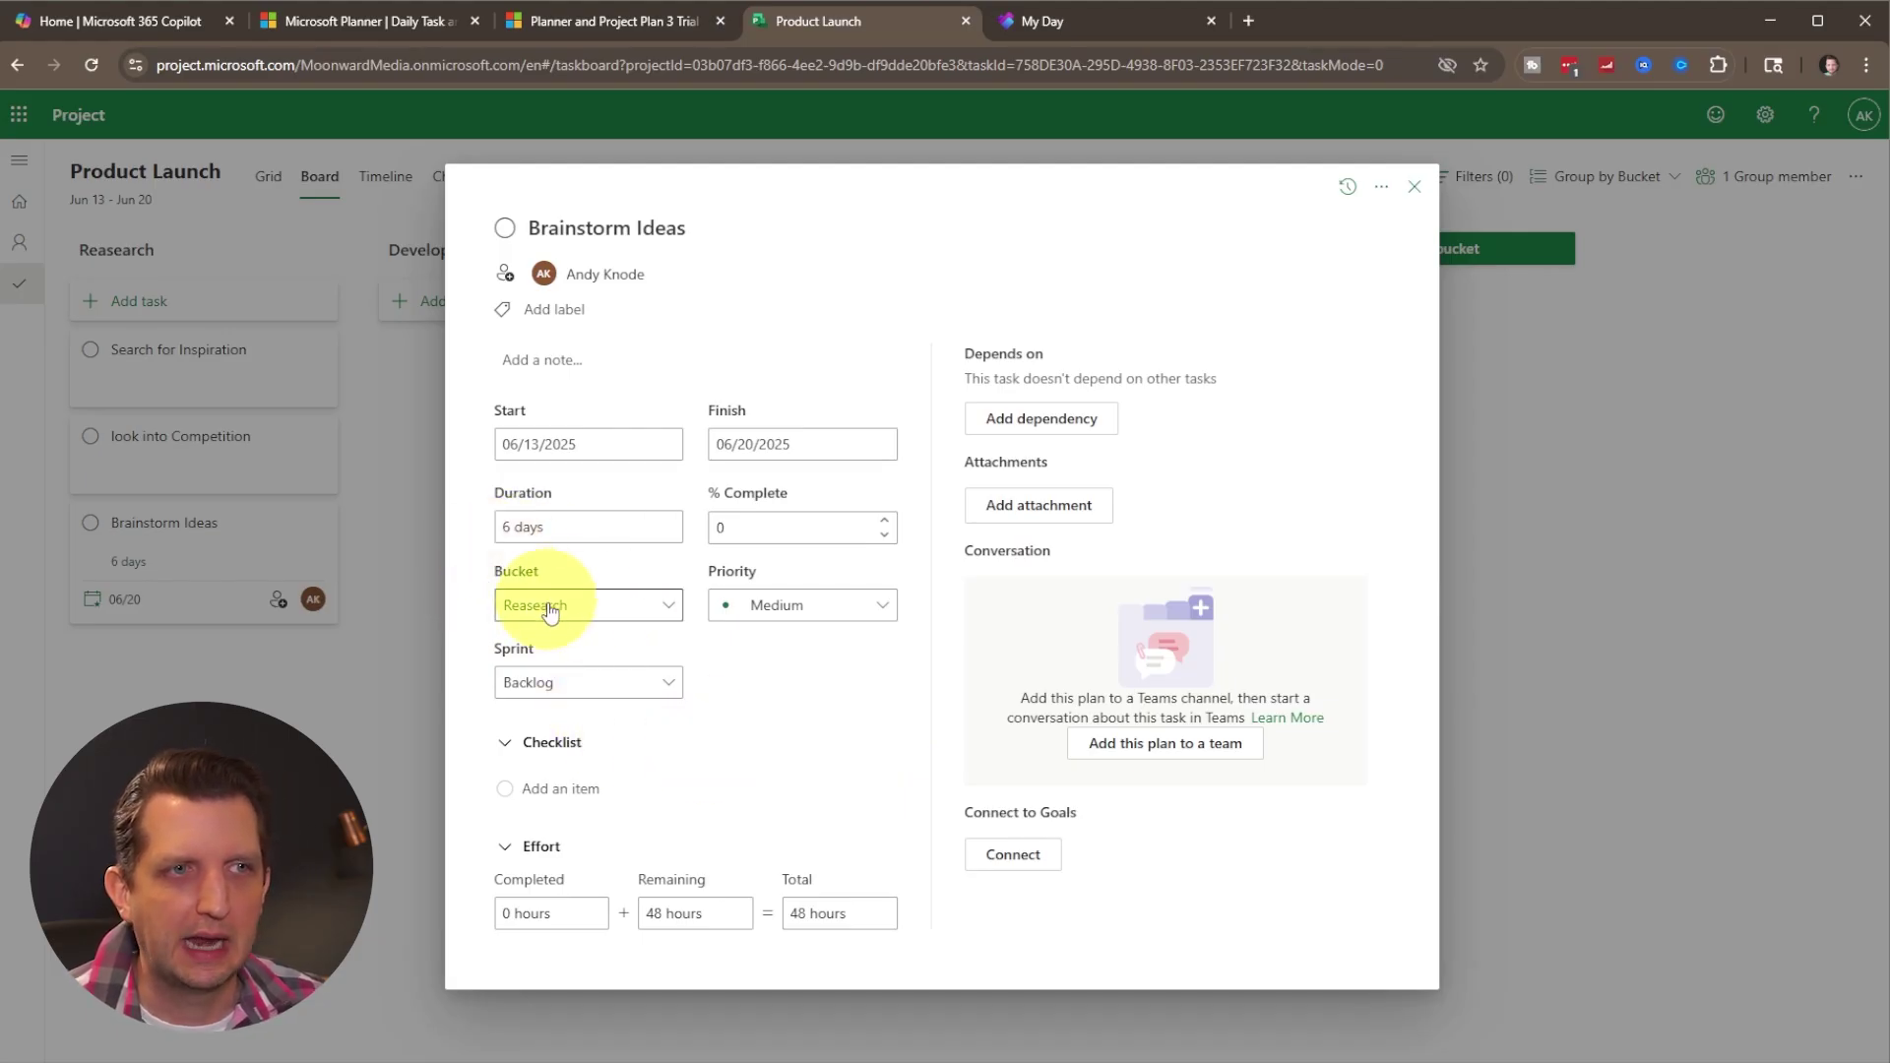
click(771, 607)
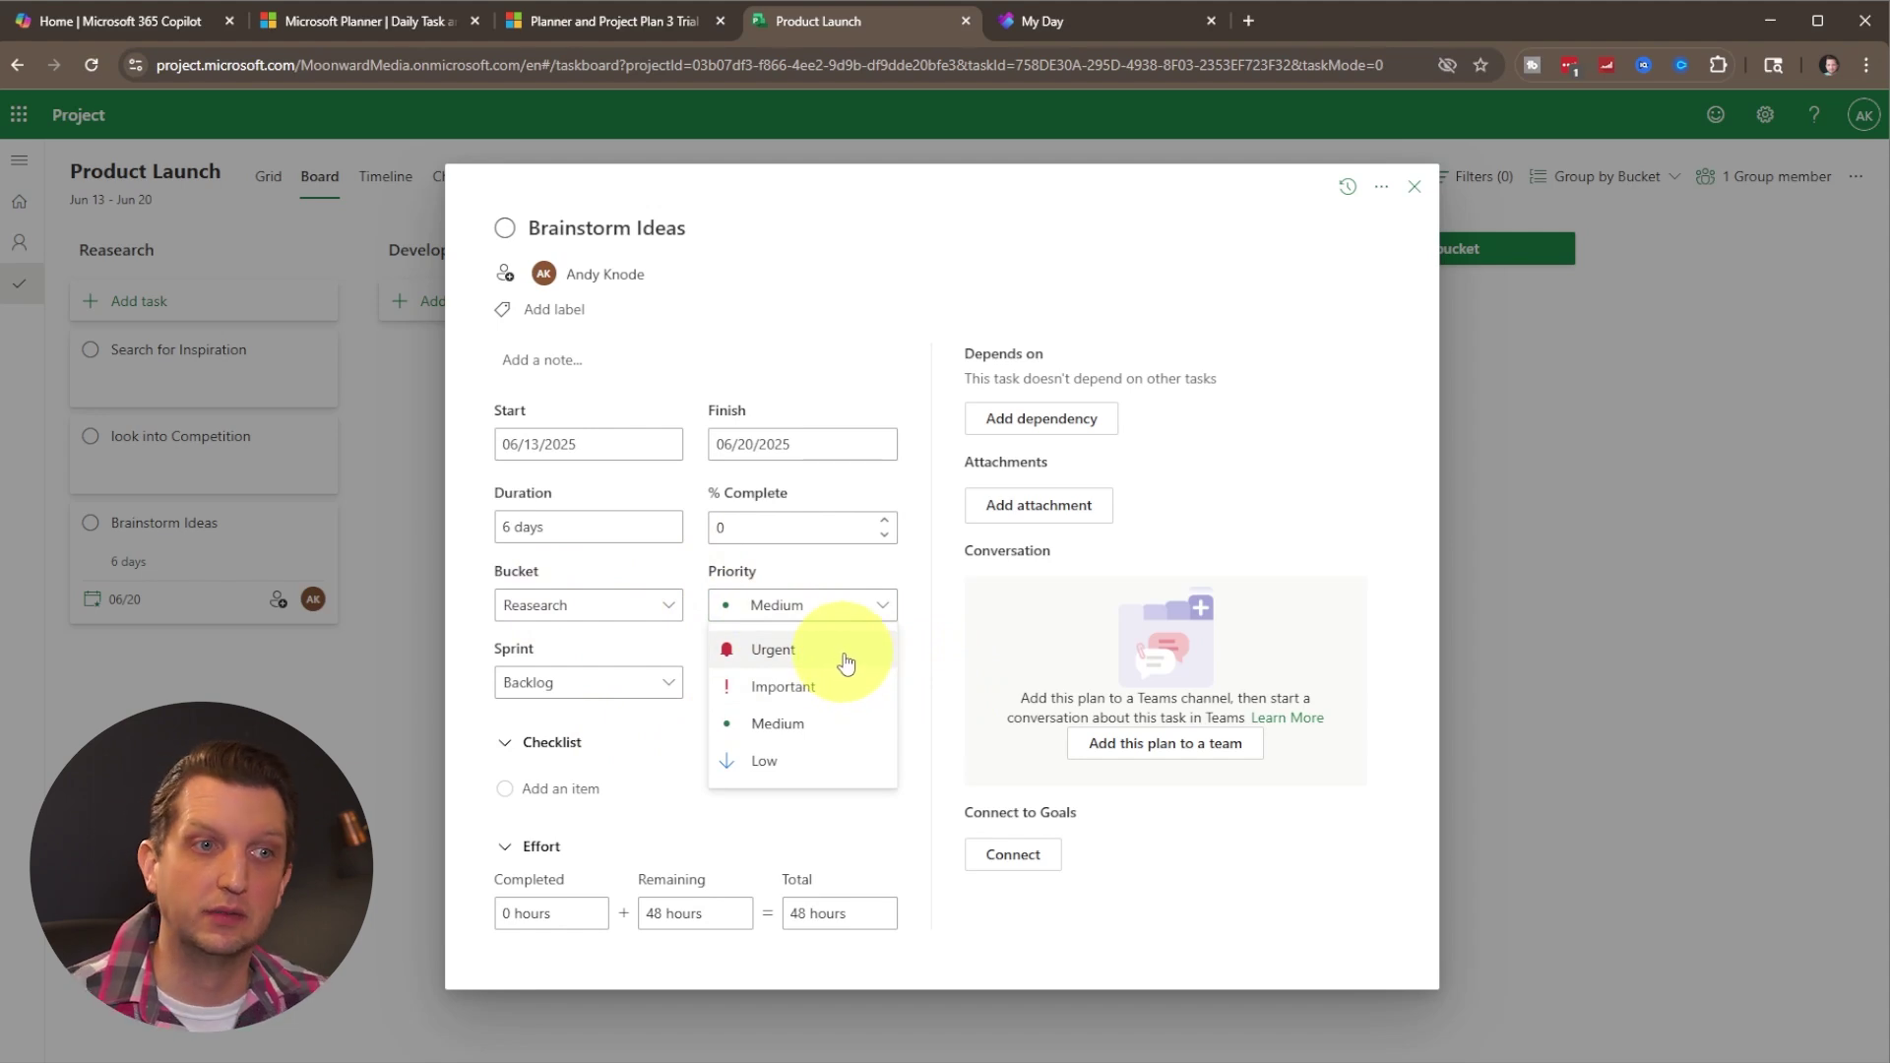
click(756, 818)
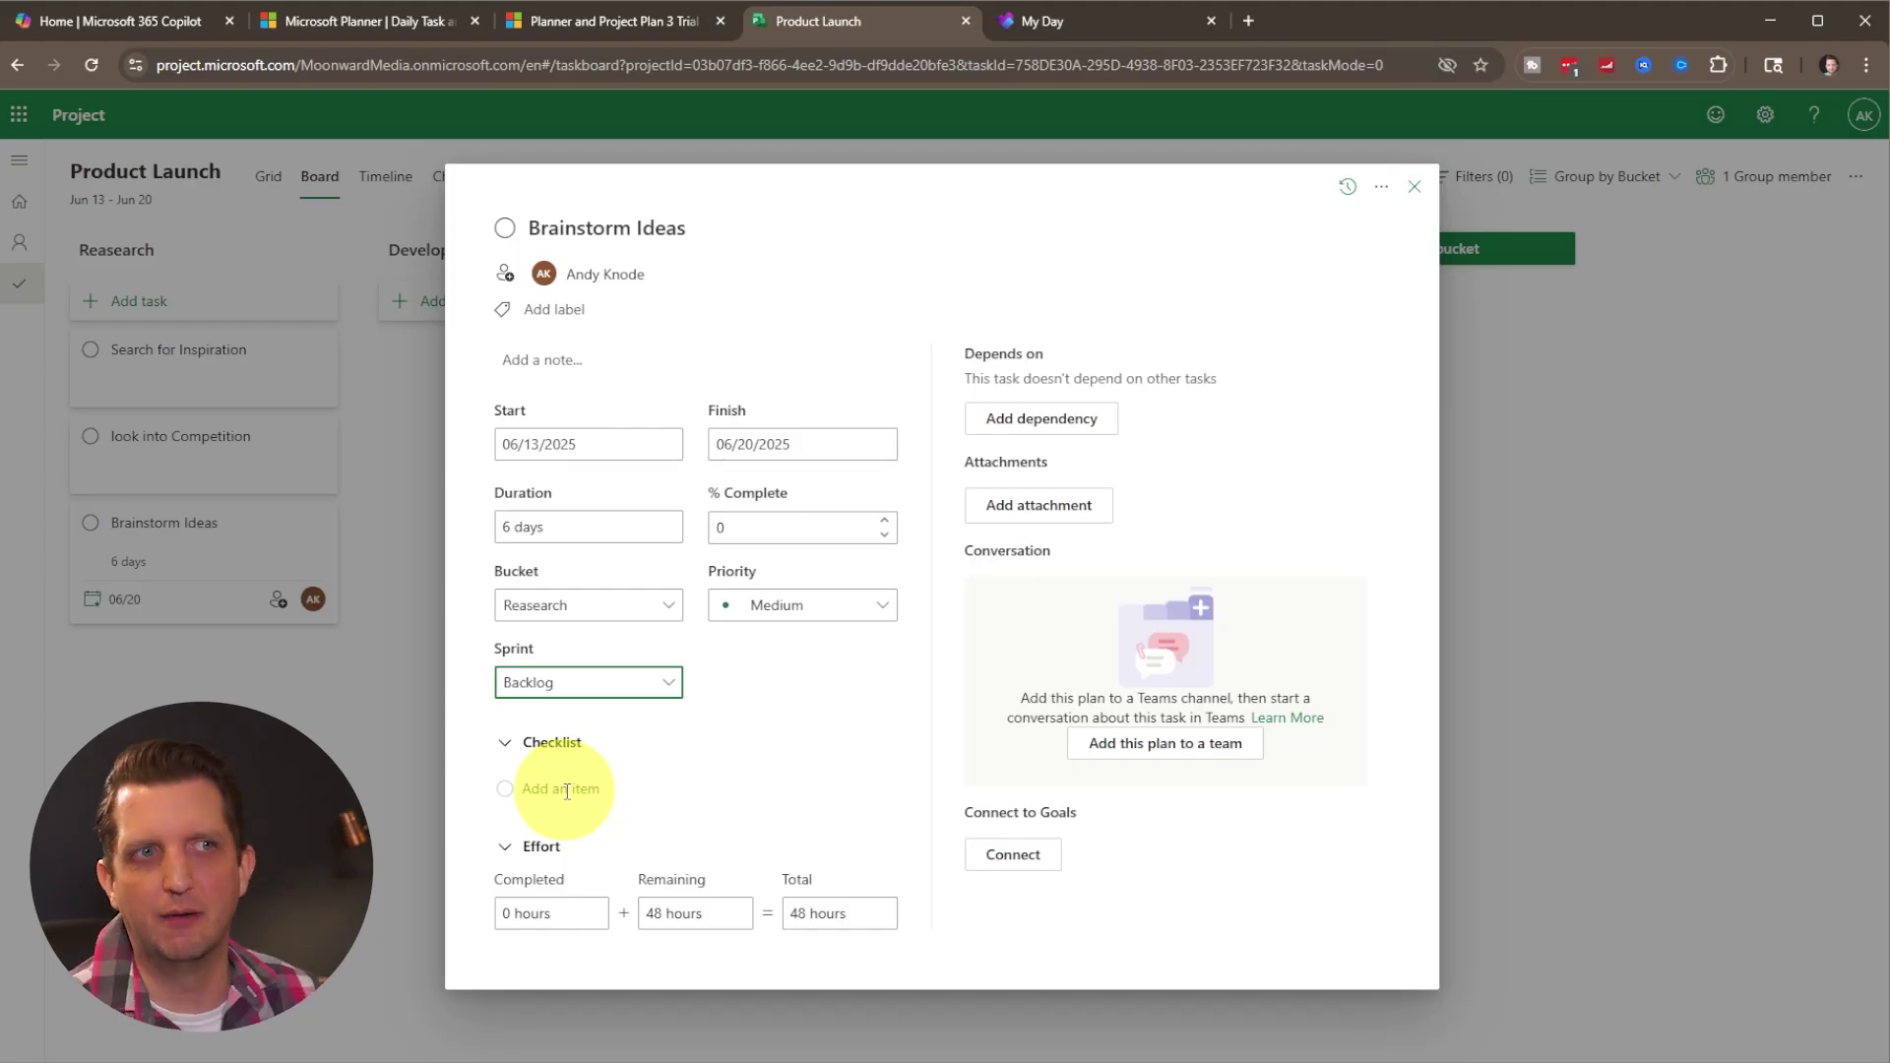
click(568, 790)
text(Schedule meeting with the team Send out parameters Book the conference room Secure white board)
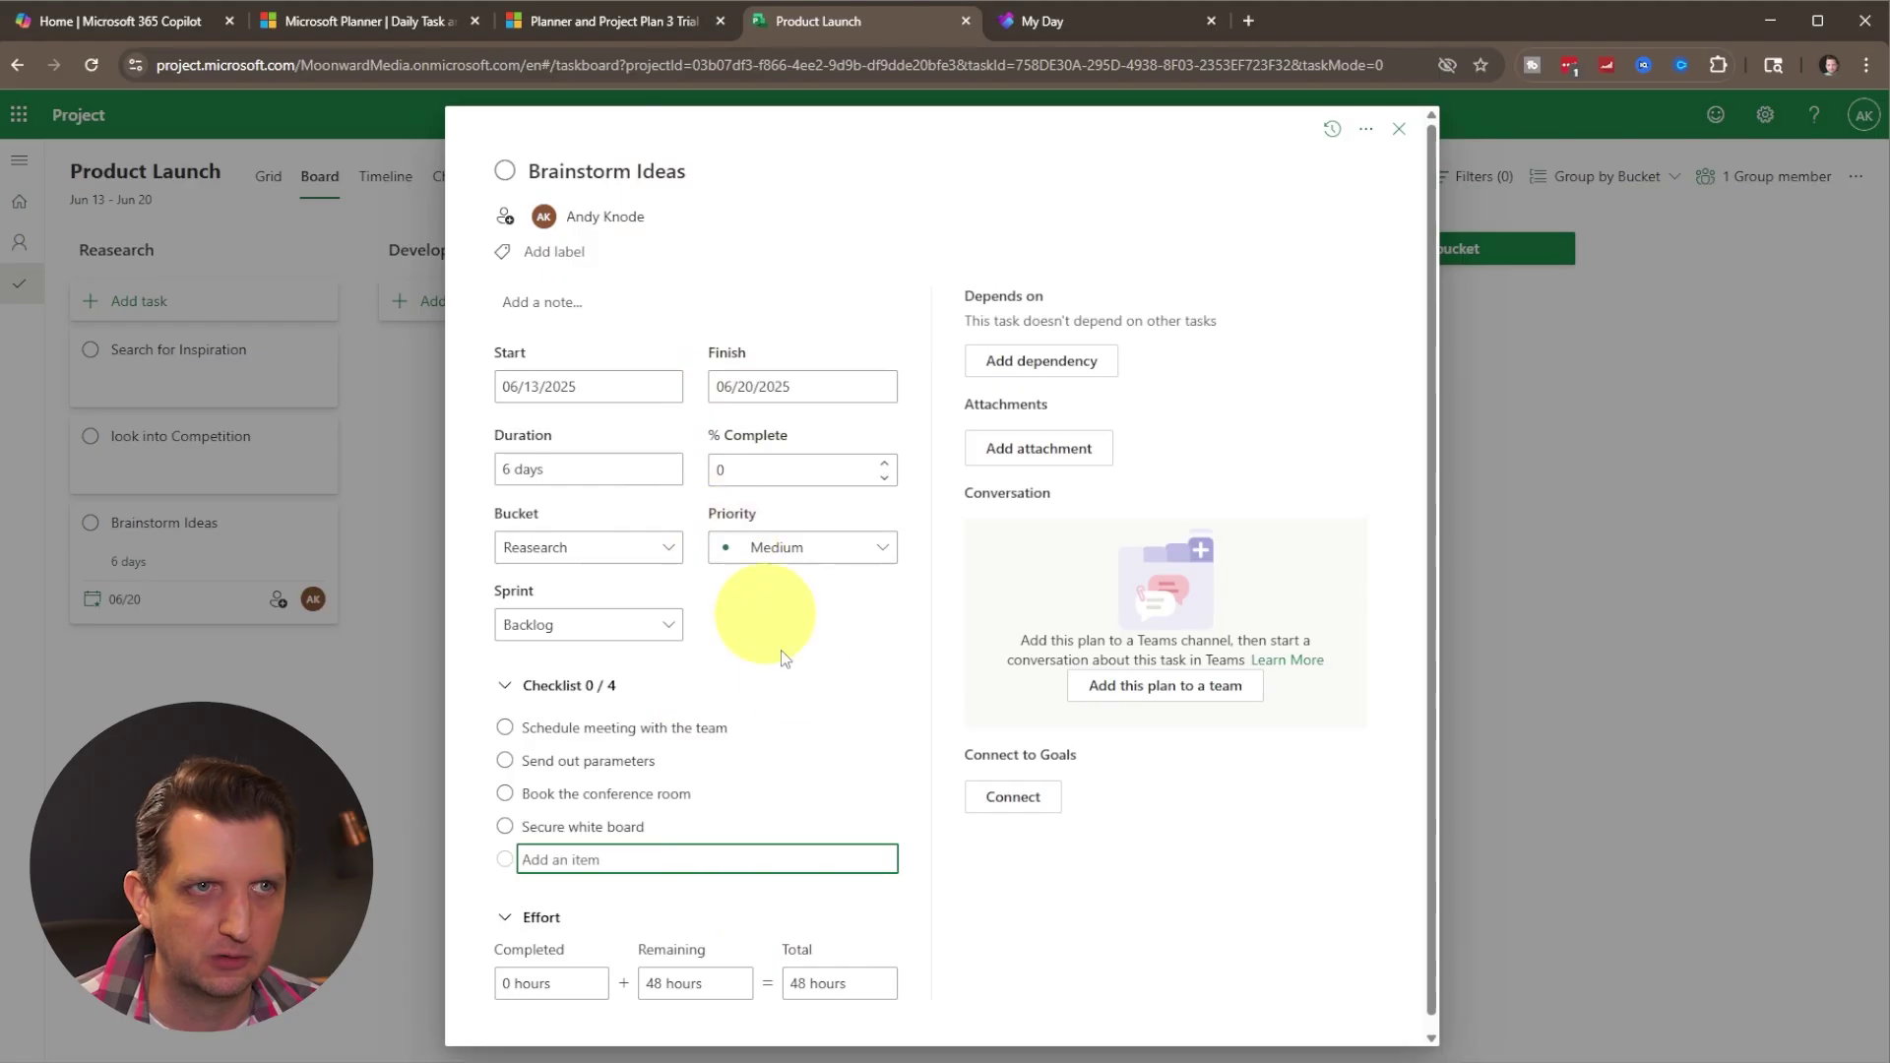
Confirm the four-item checklist, from Schedule meeting with the team to Secure white board.
click(1078, 387)
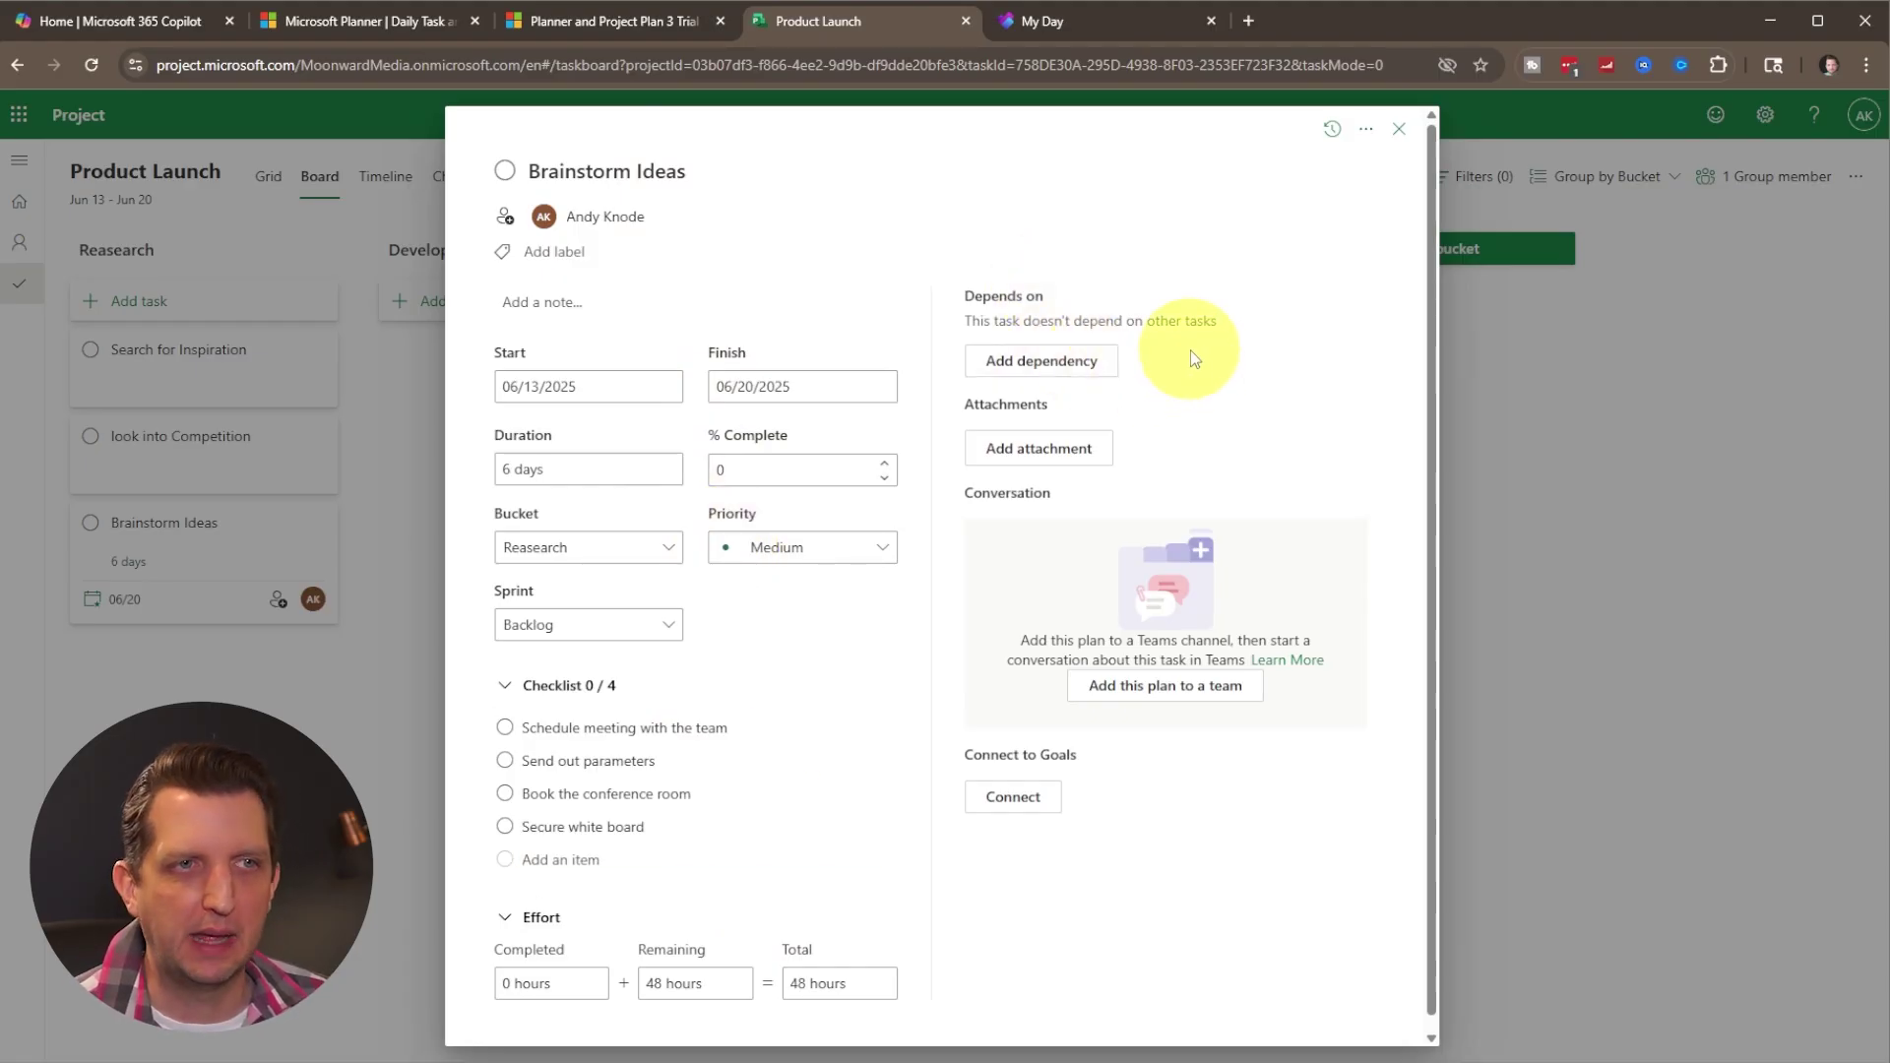
Make Brainstorm Ideas depend finish-to-start on Search for Inspiration.
click(1024, 359)
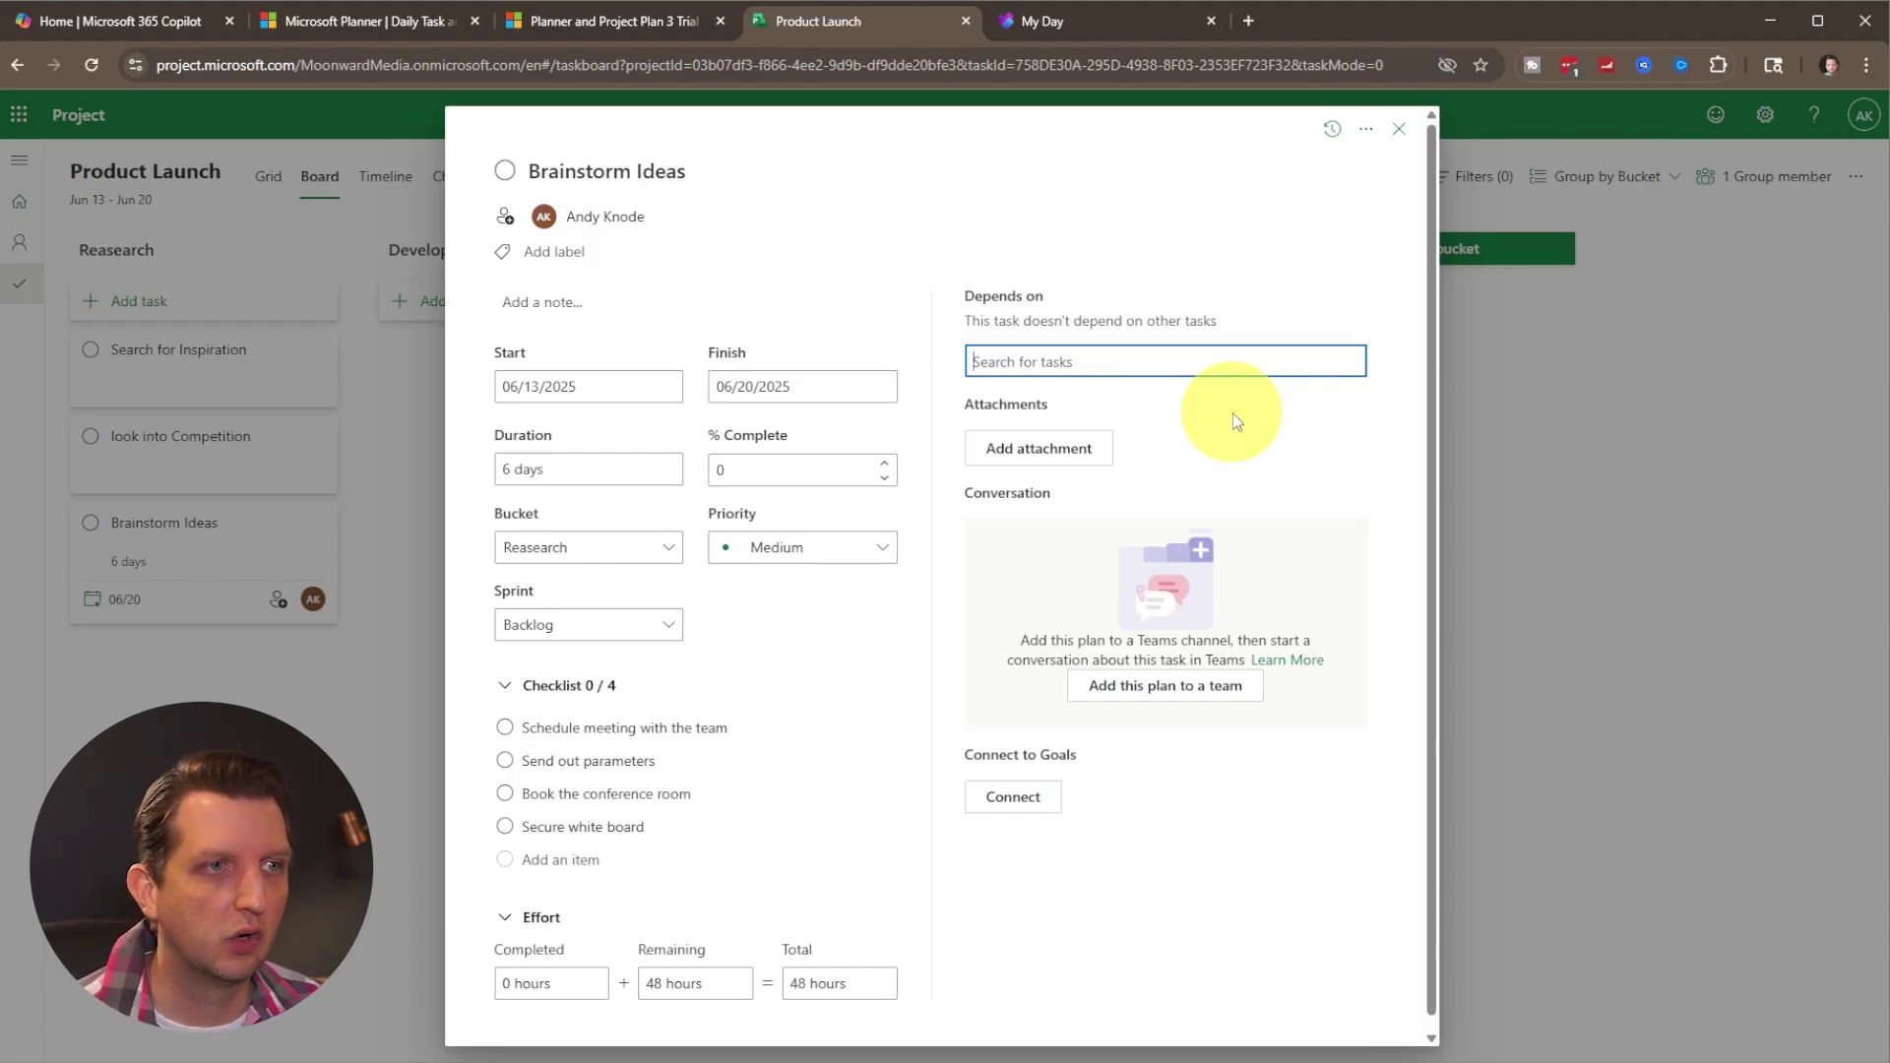
text(Search for Inspiration)
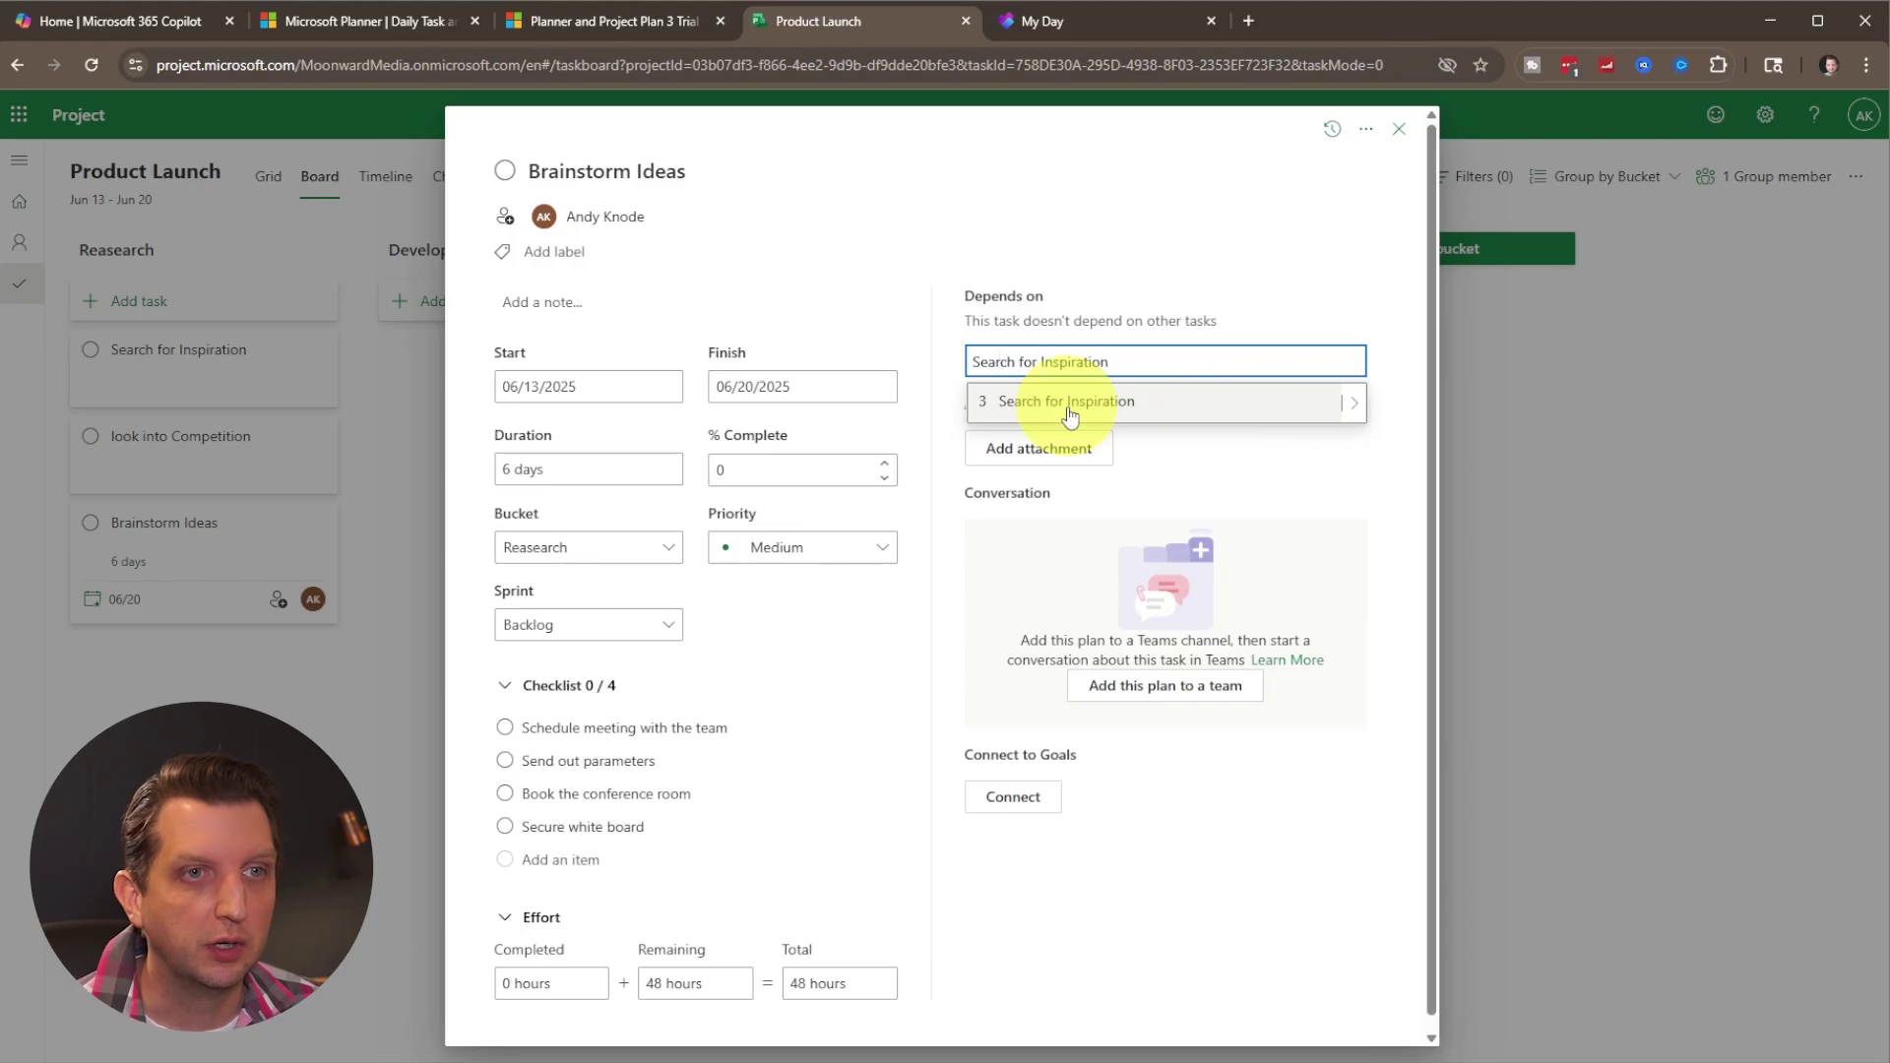
click(1078, 402)
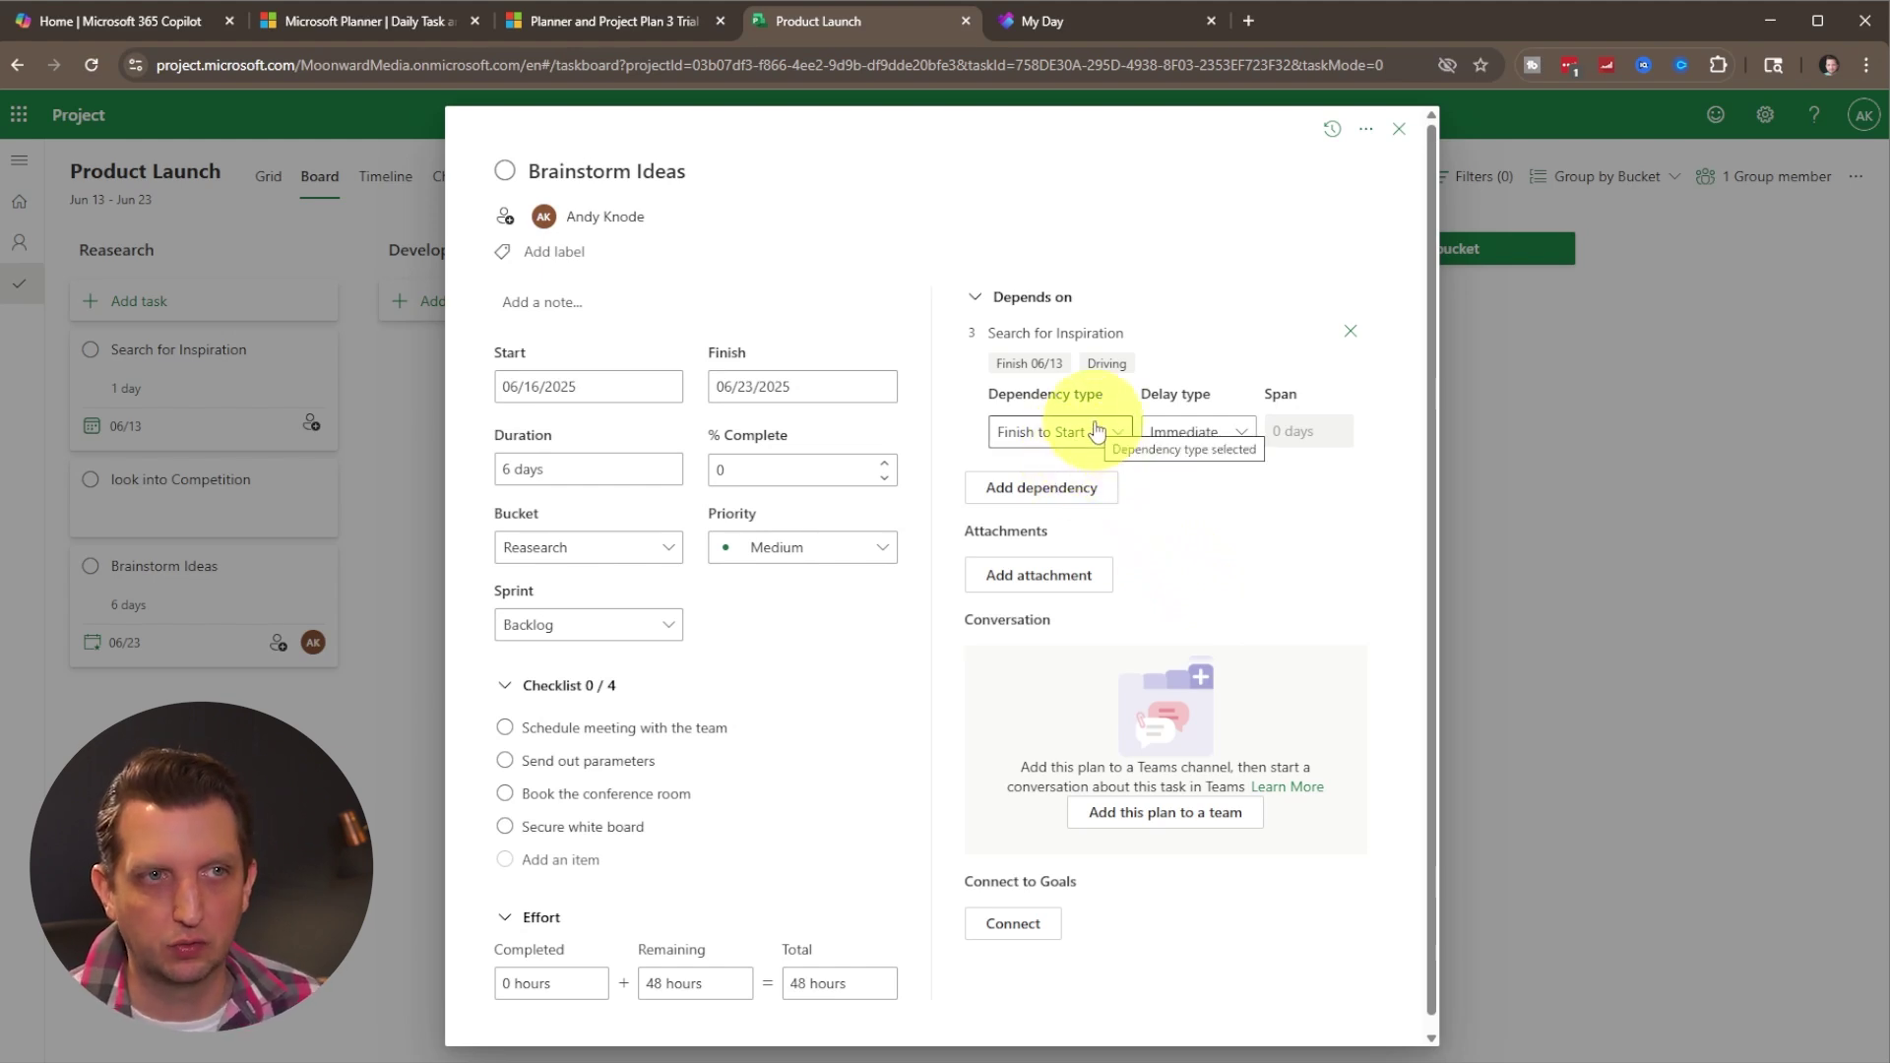
Add look into Competition as a second dependency, then close the Brainstorm Ideas details.
click(1052, 500)
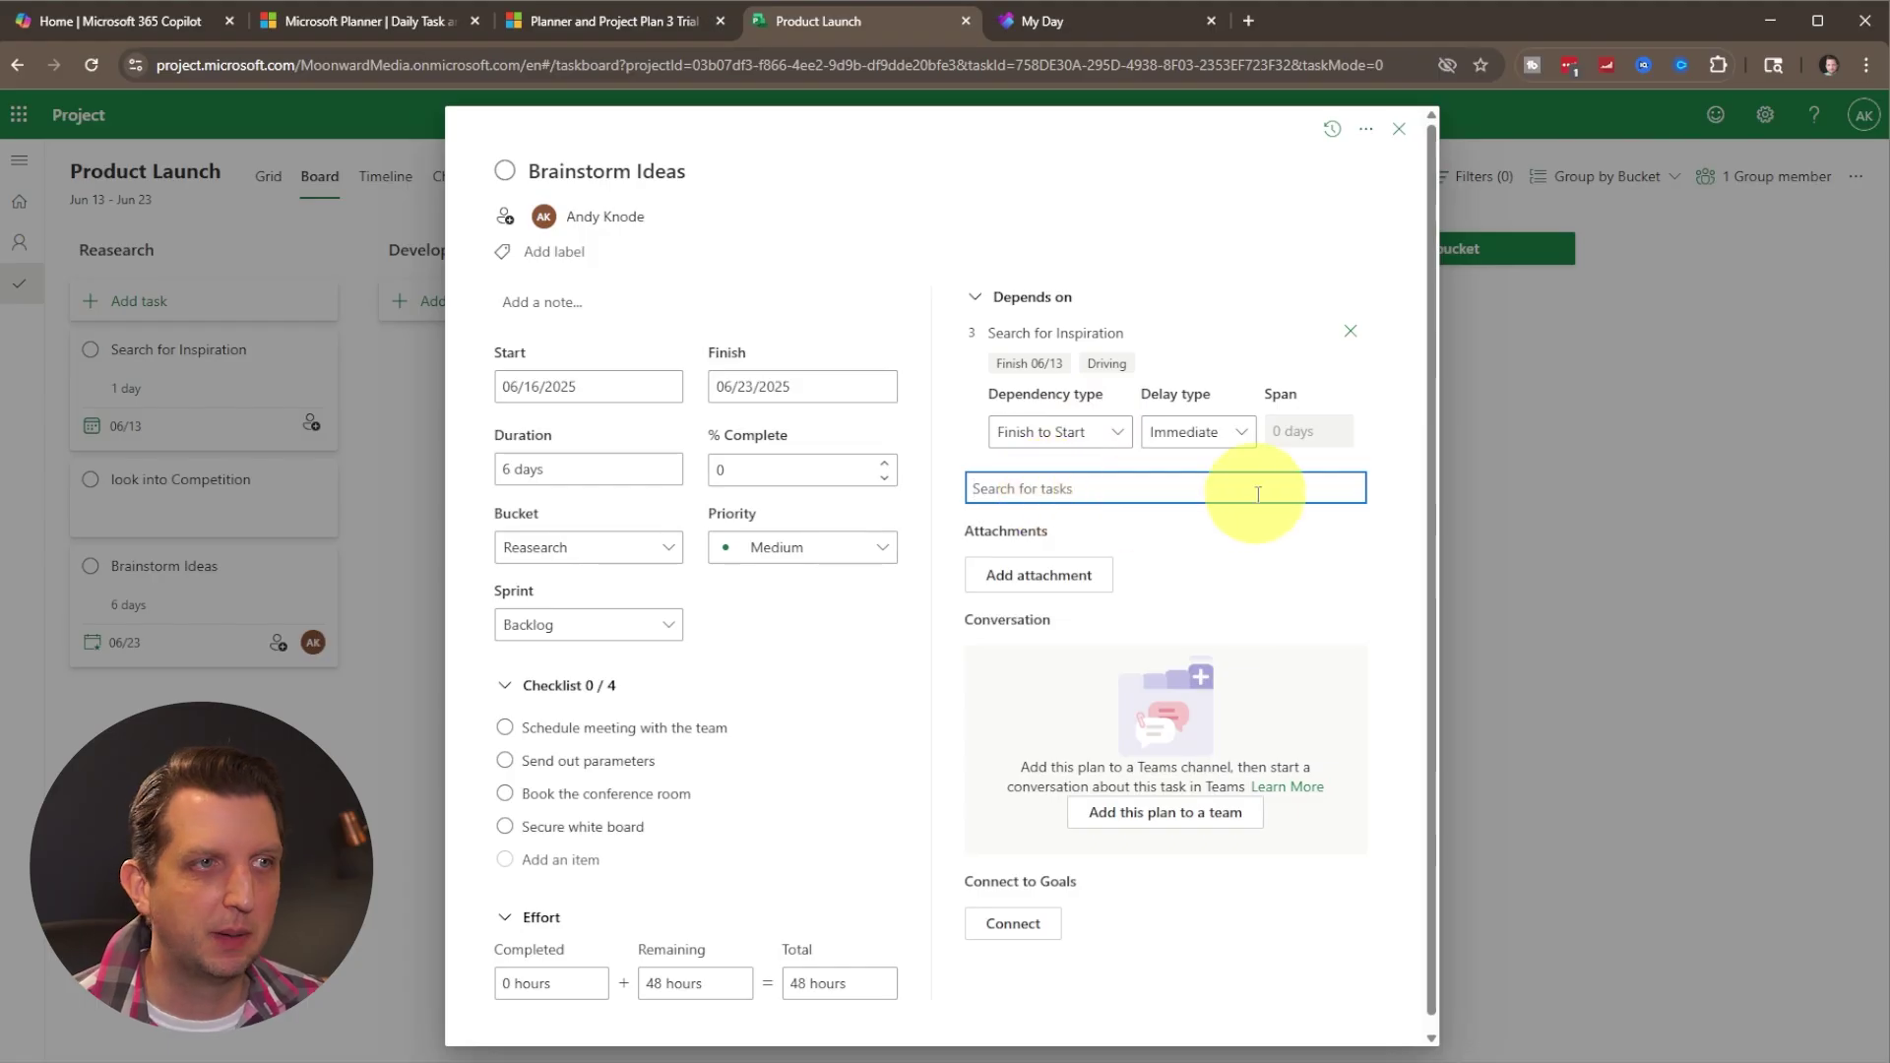
text(look into Competition)
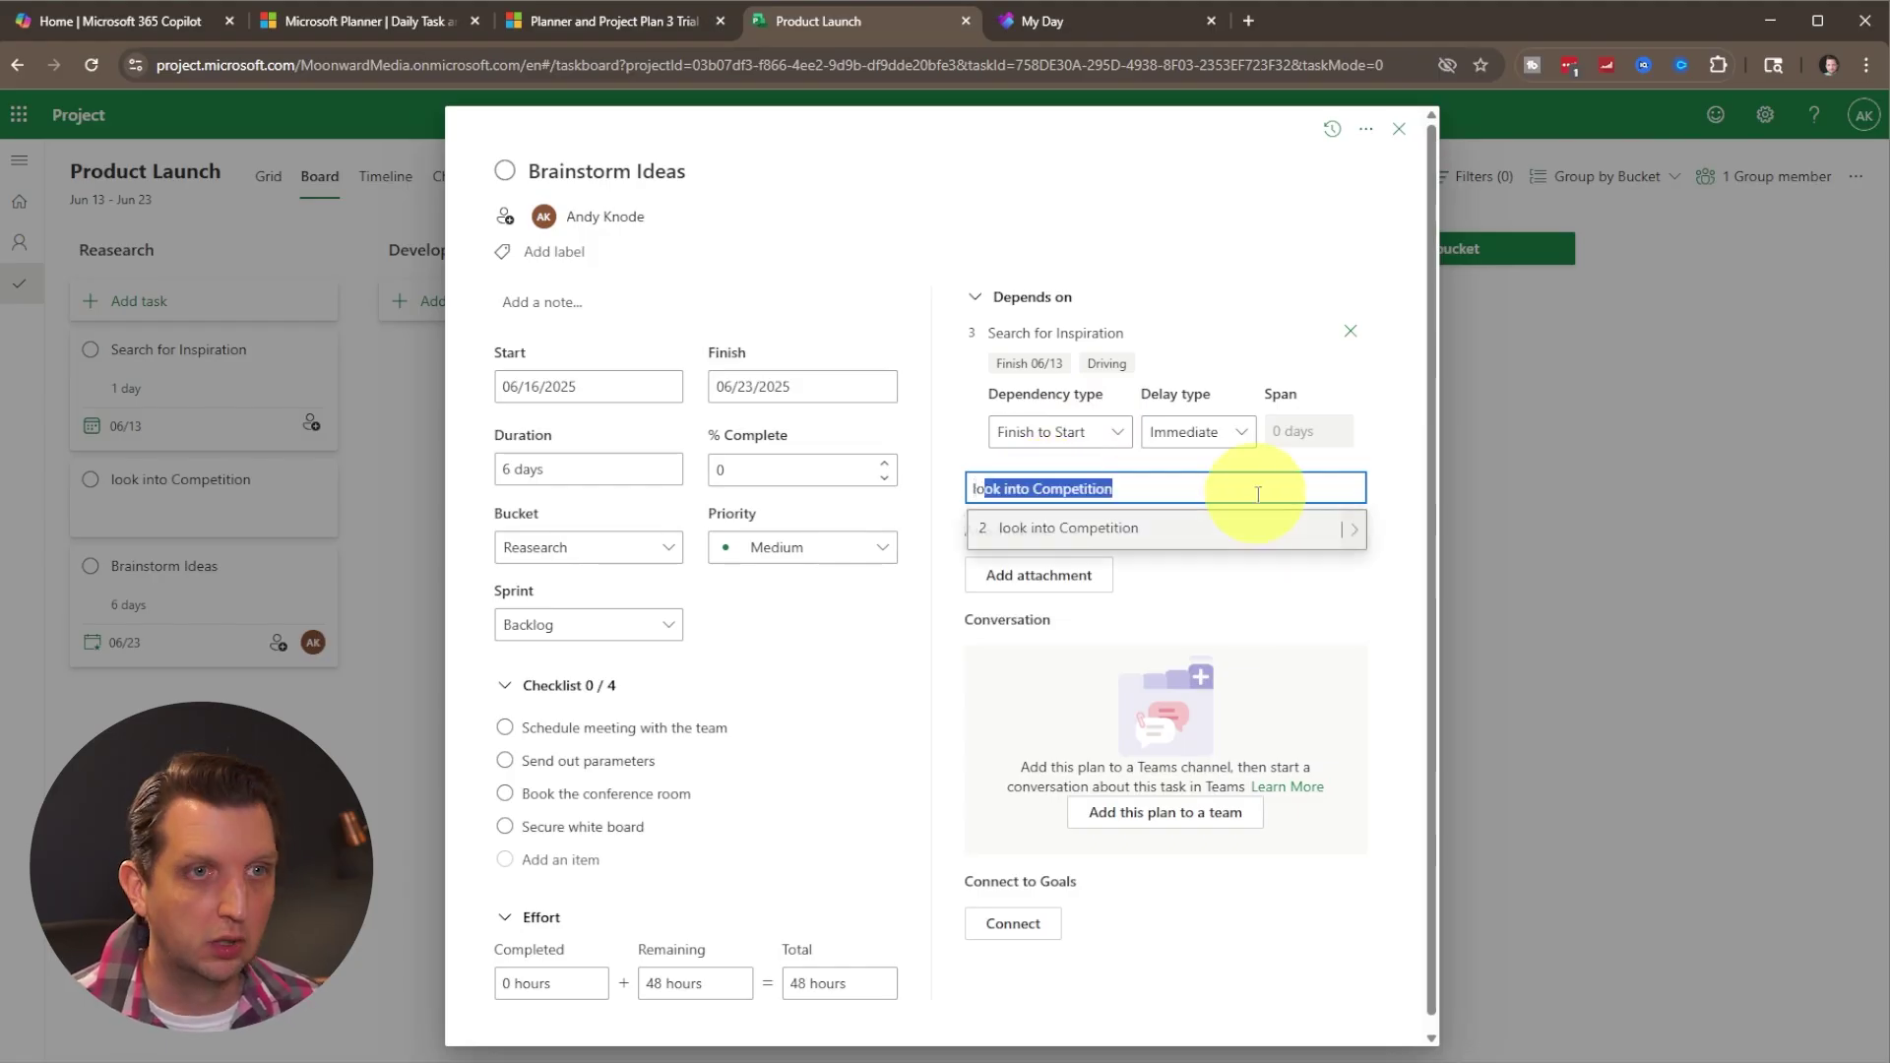
click(1140, 540)
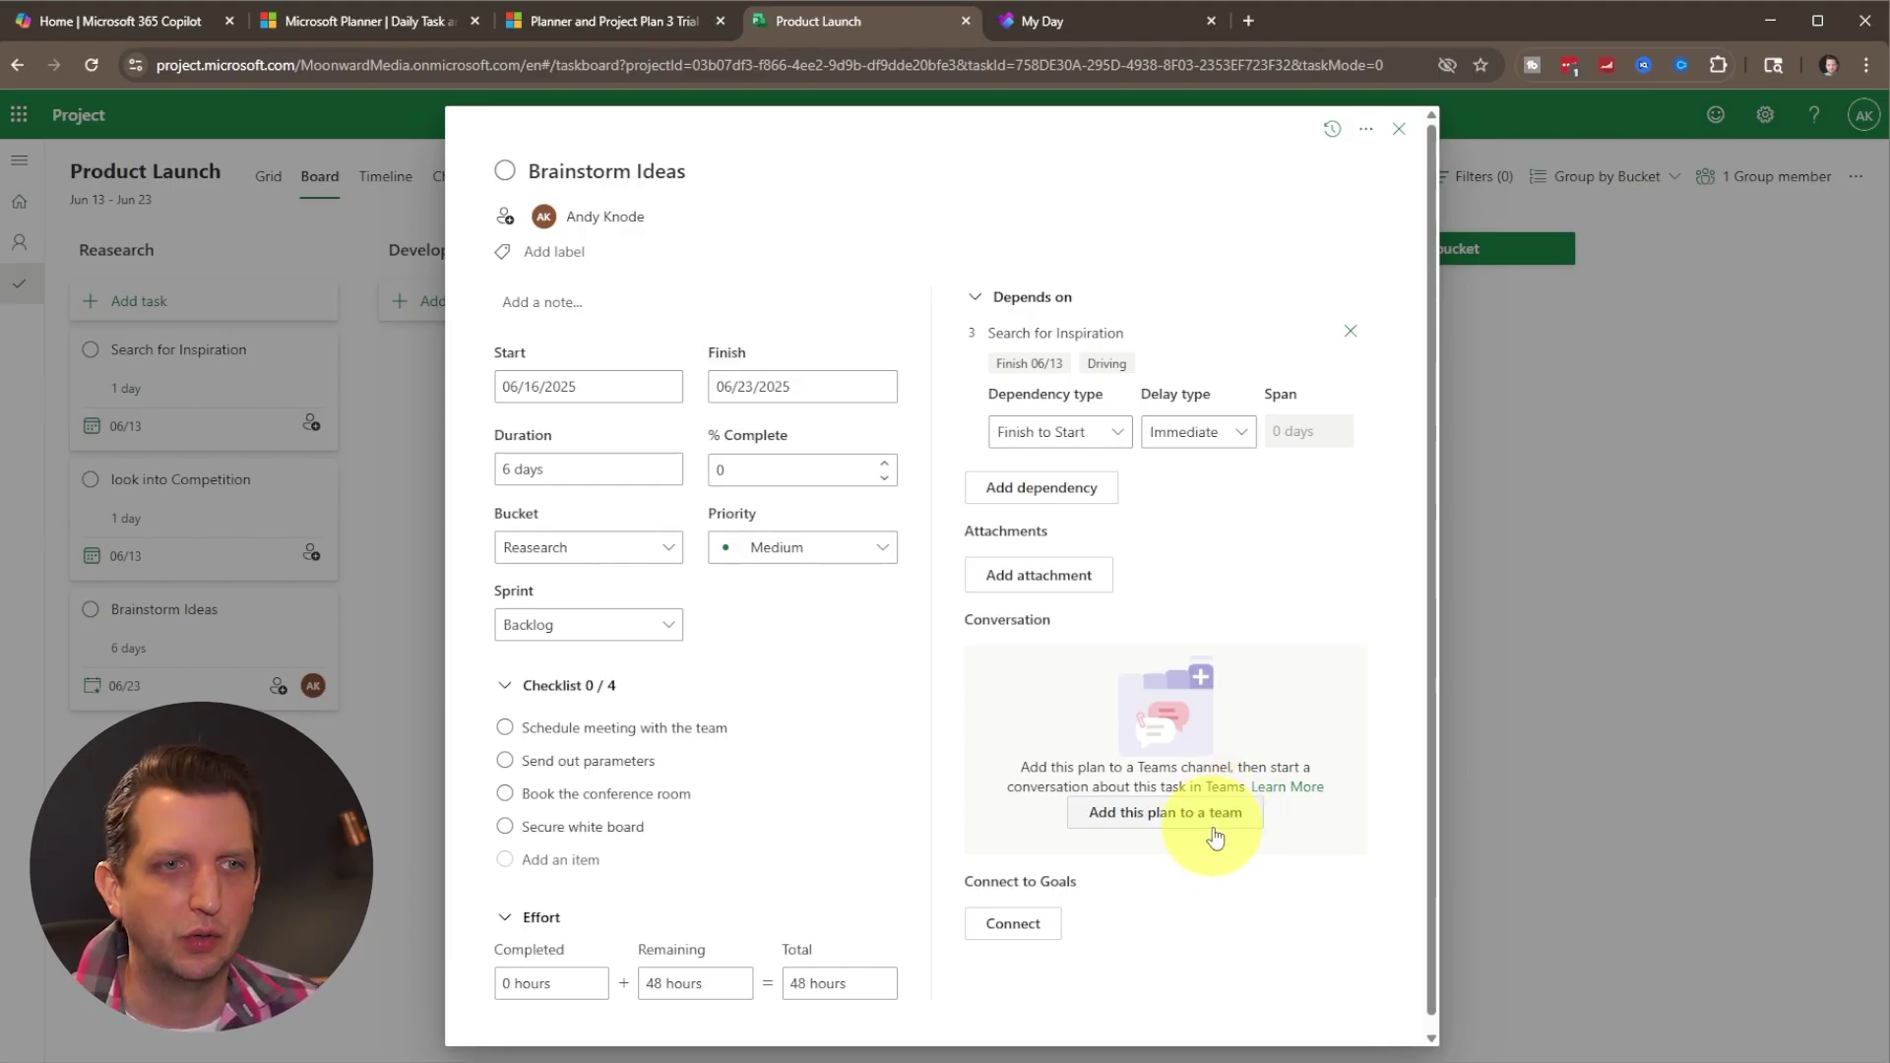
scroll(1218, 835, down, 1)
click(1399, 115)
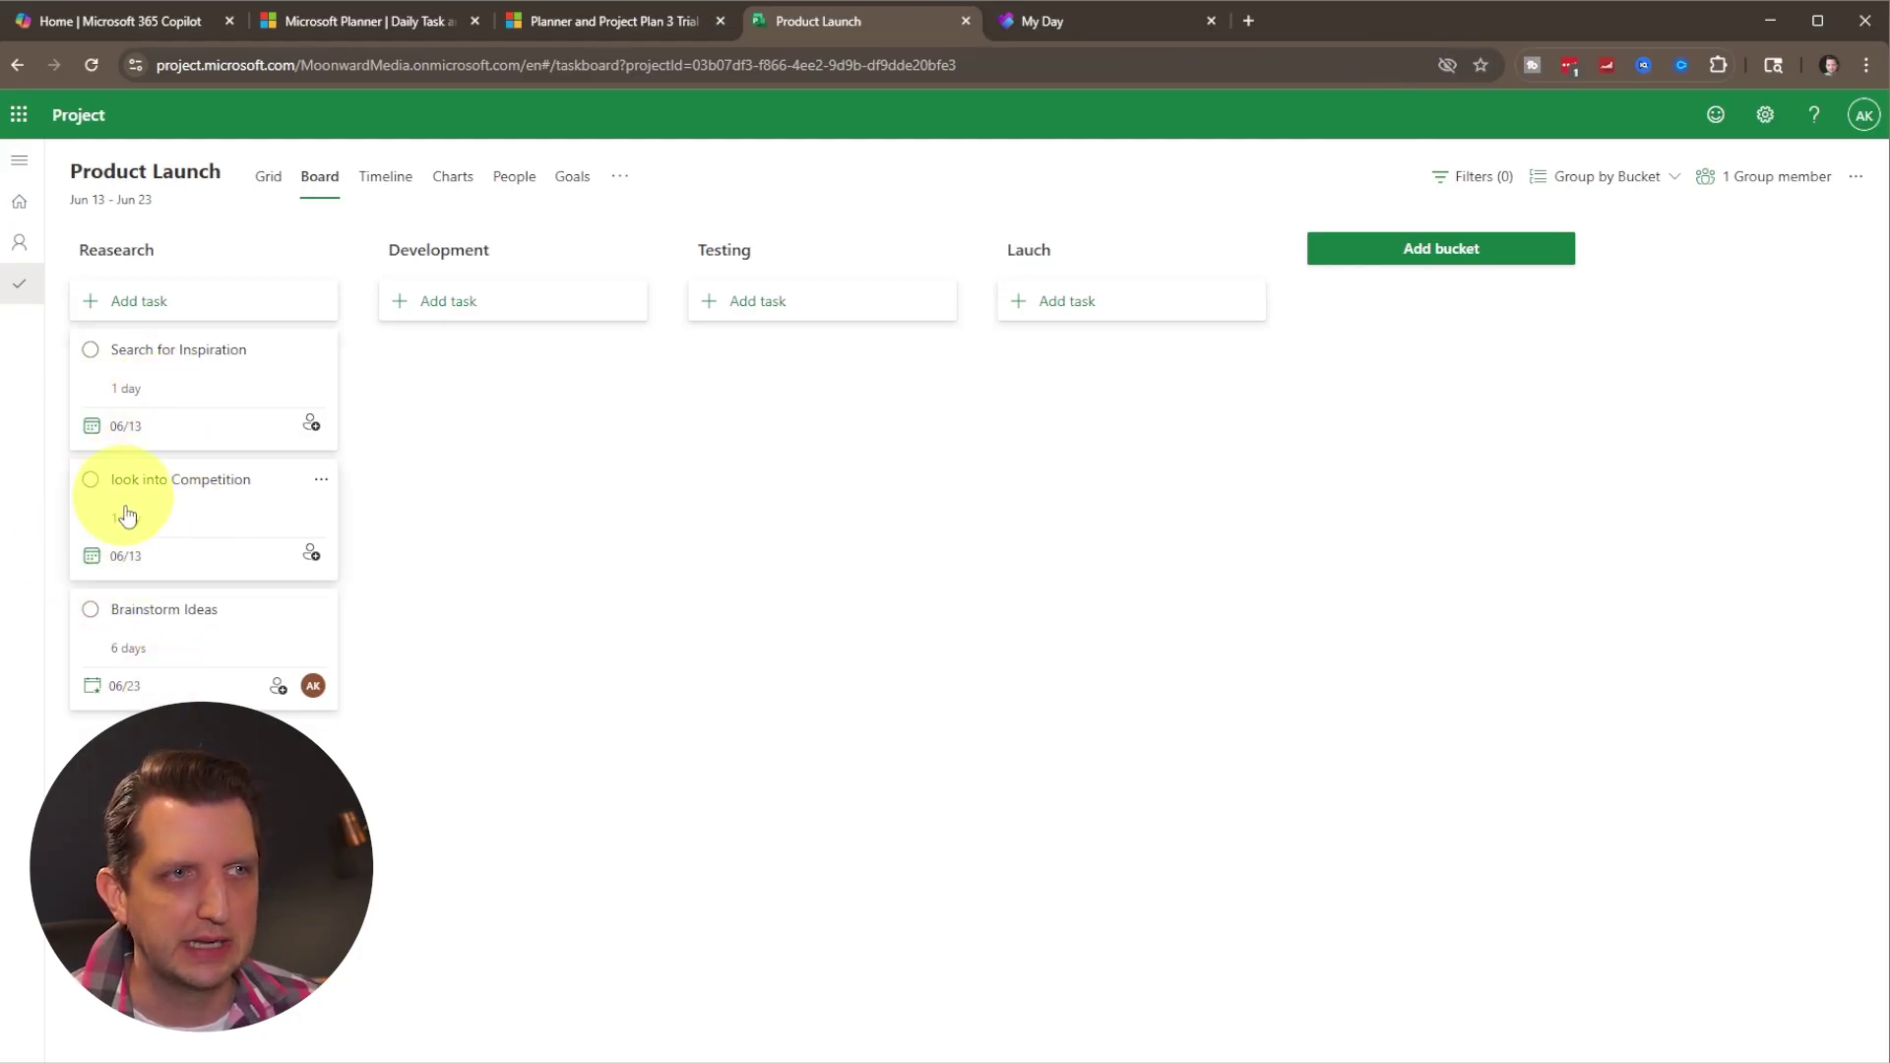
Assign look into Competition and Search for Inspiration to the plan member.
click(311, 553)
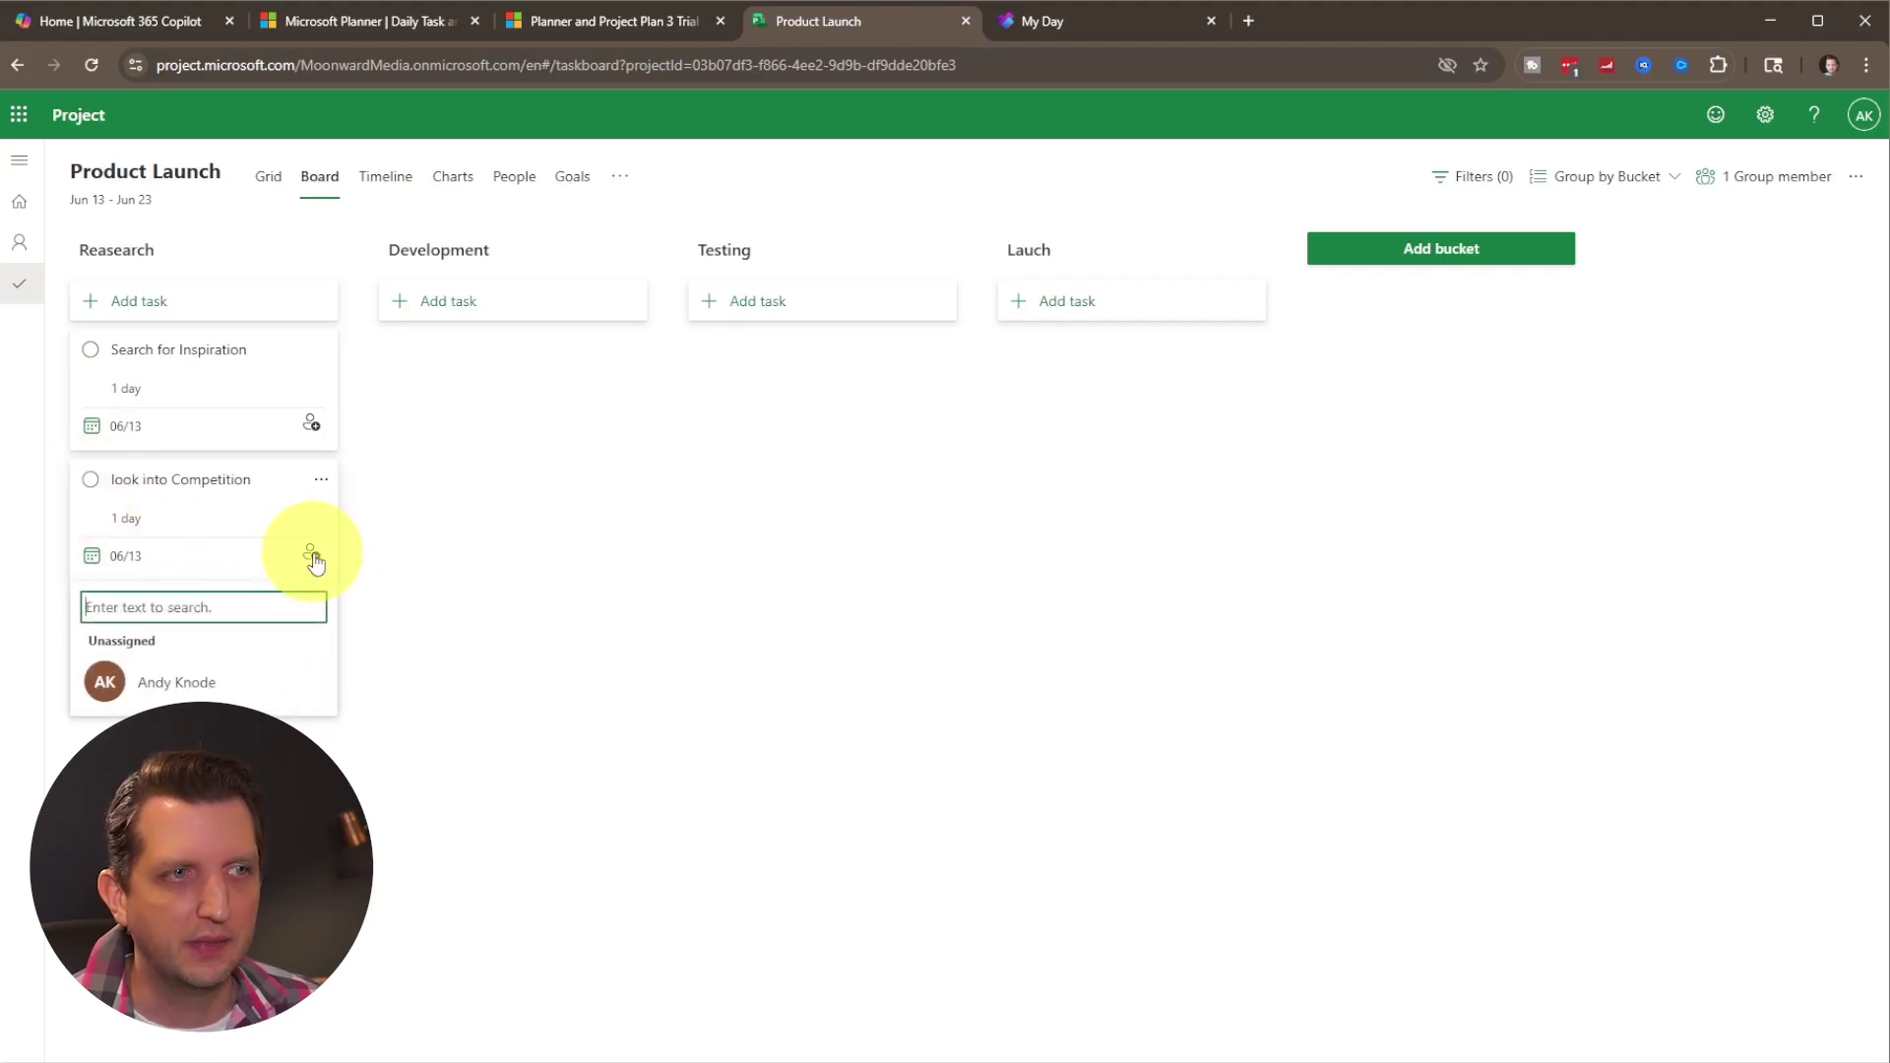
click(177, 679)
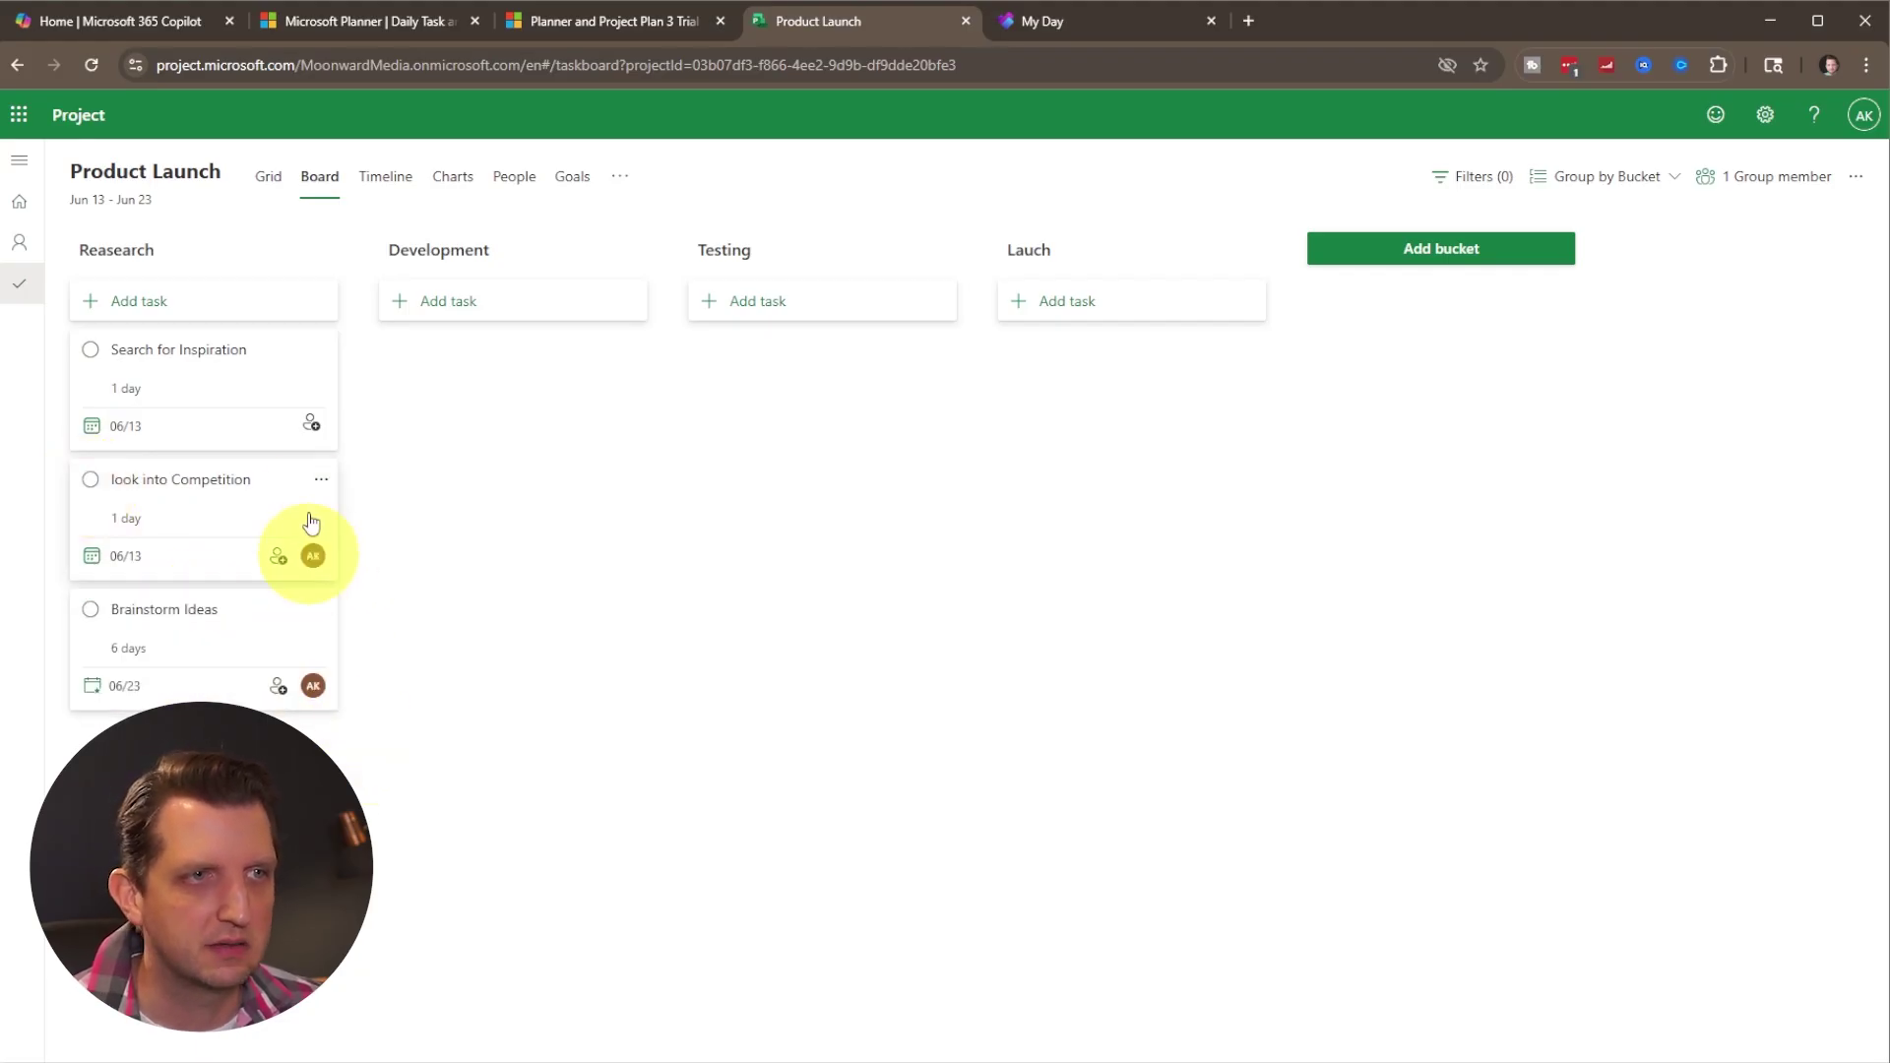
click(311, 423)
click(224, 551)
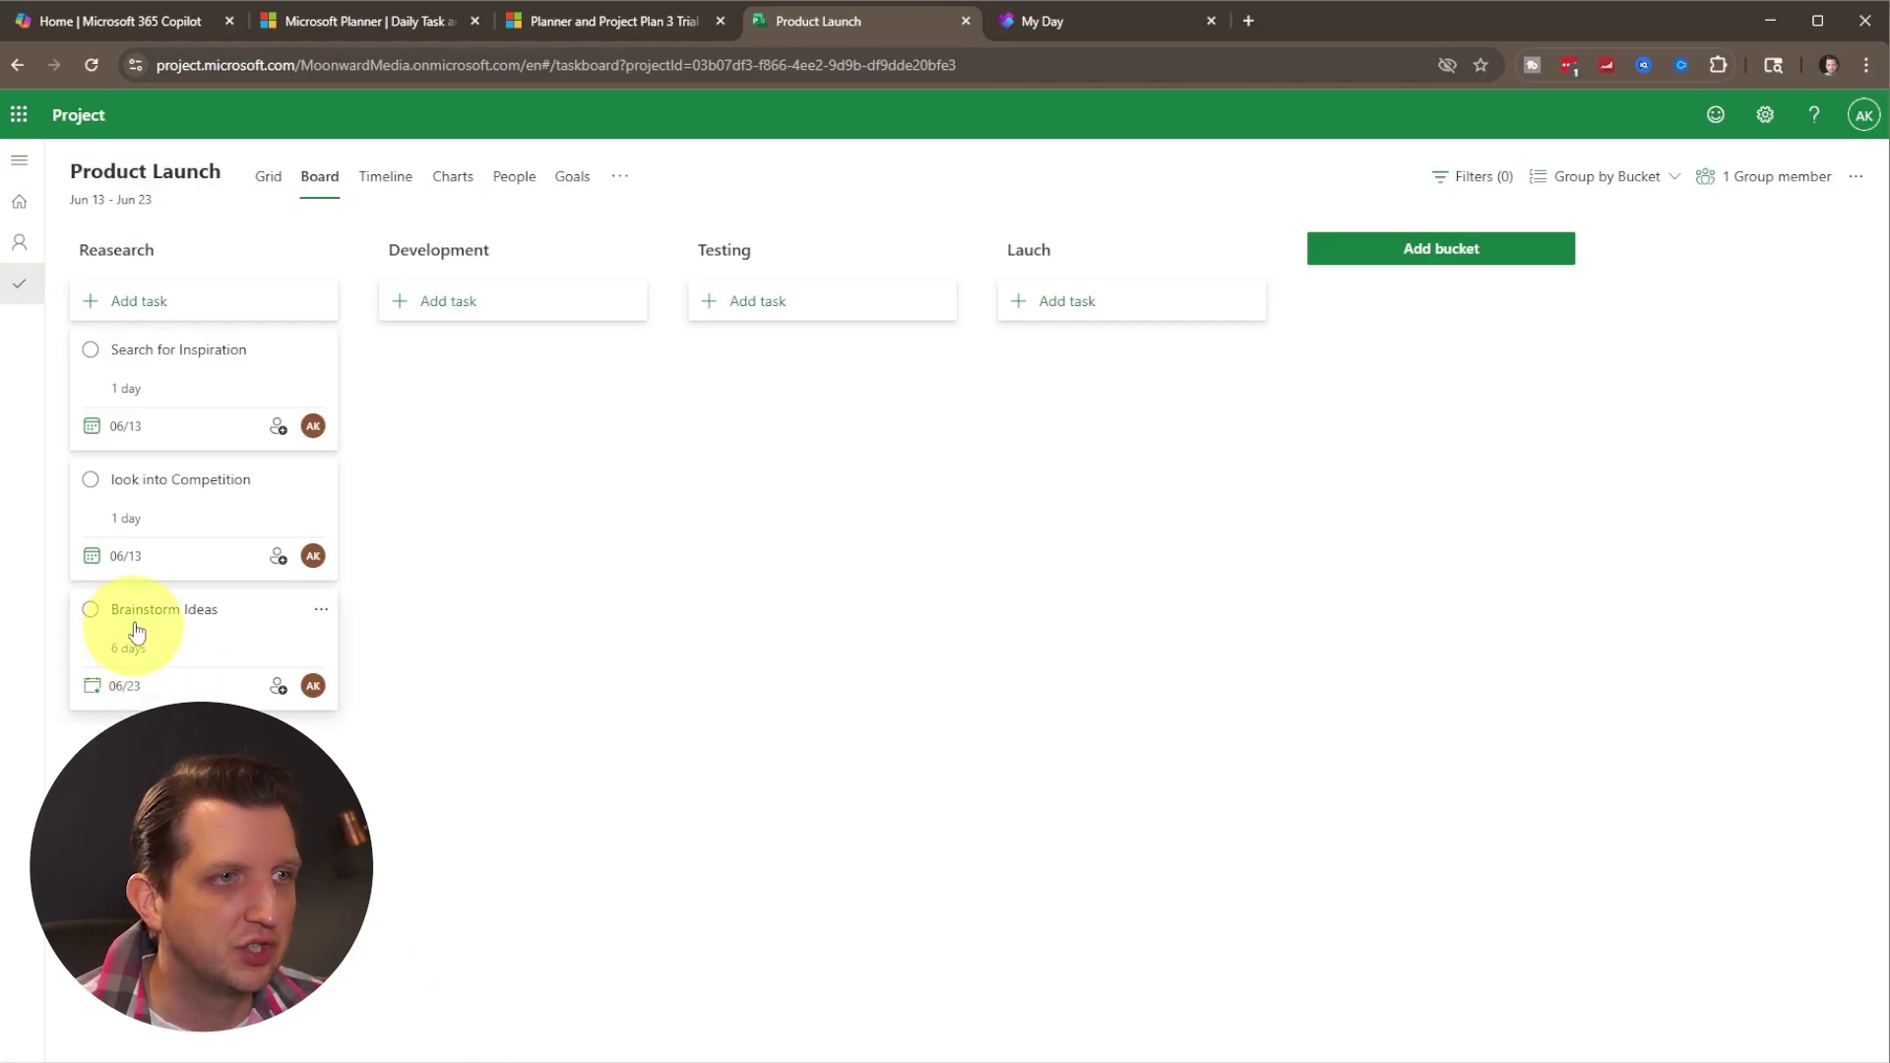
Mark Search for Inspiration complete and move look into Competition to the Development bucket.
click(91, 351)
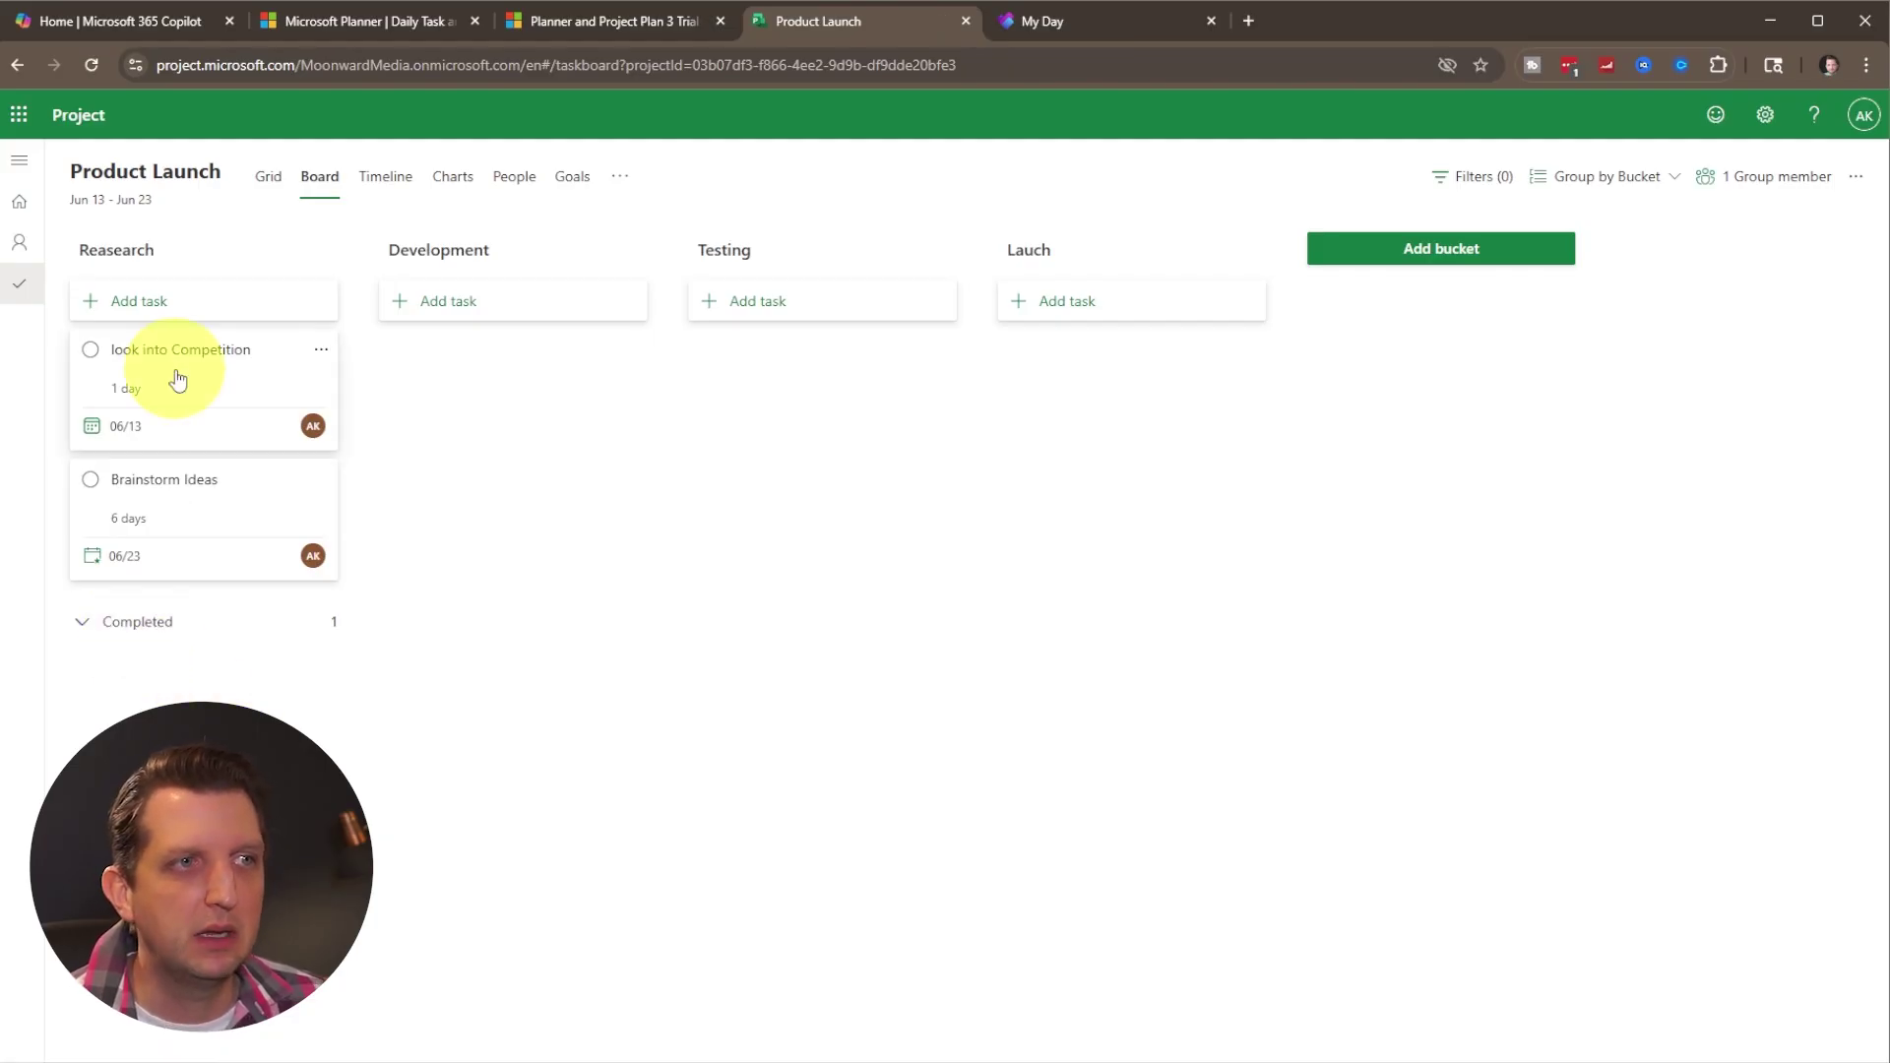
drag(166, 379, 463, 386)
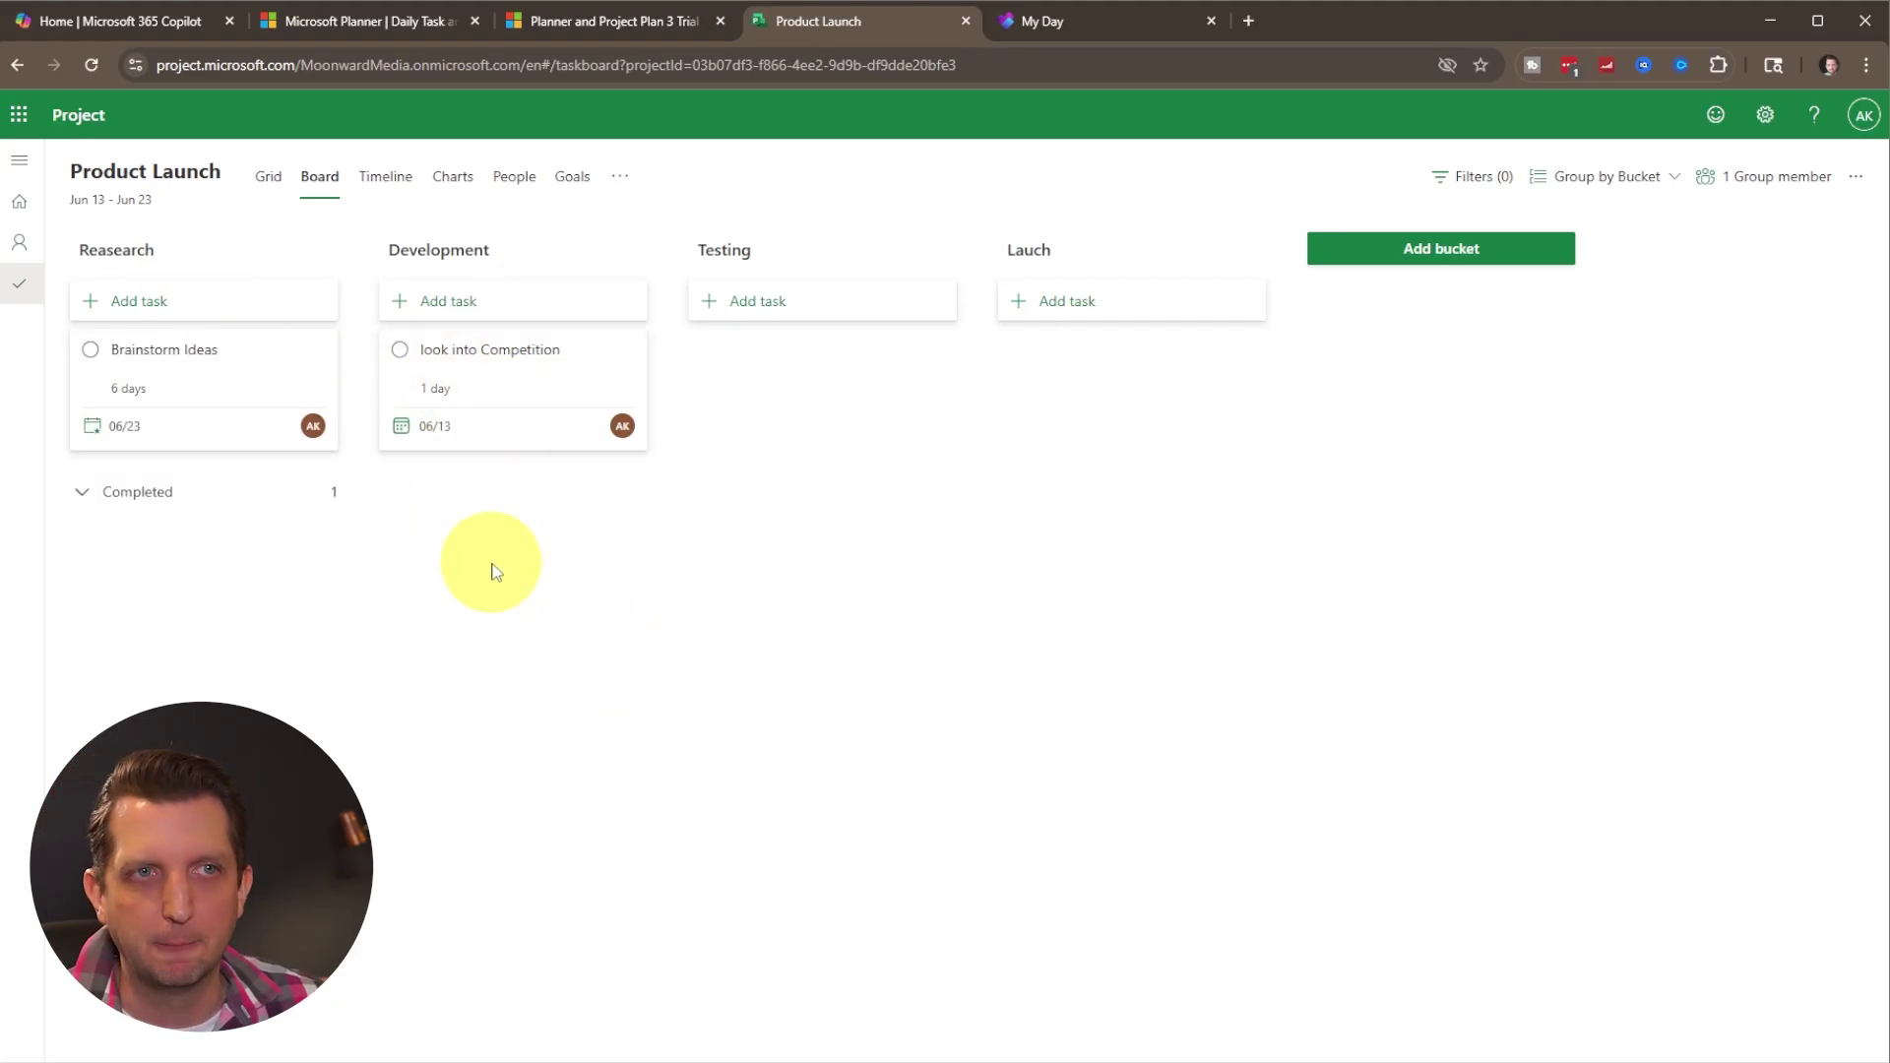
click(395, 185)
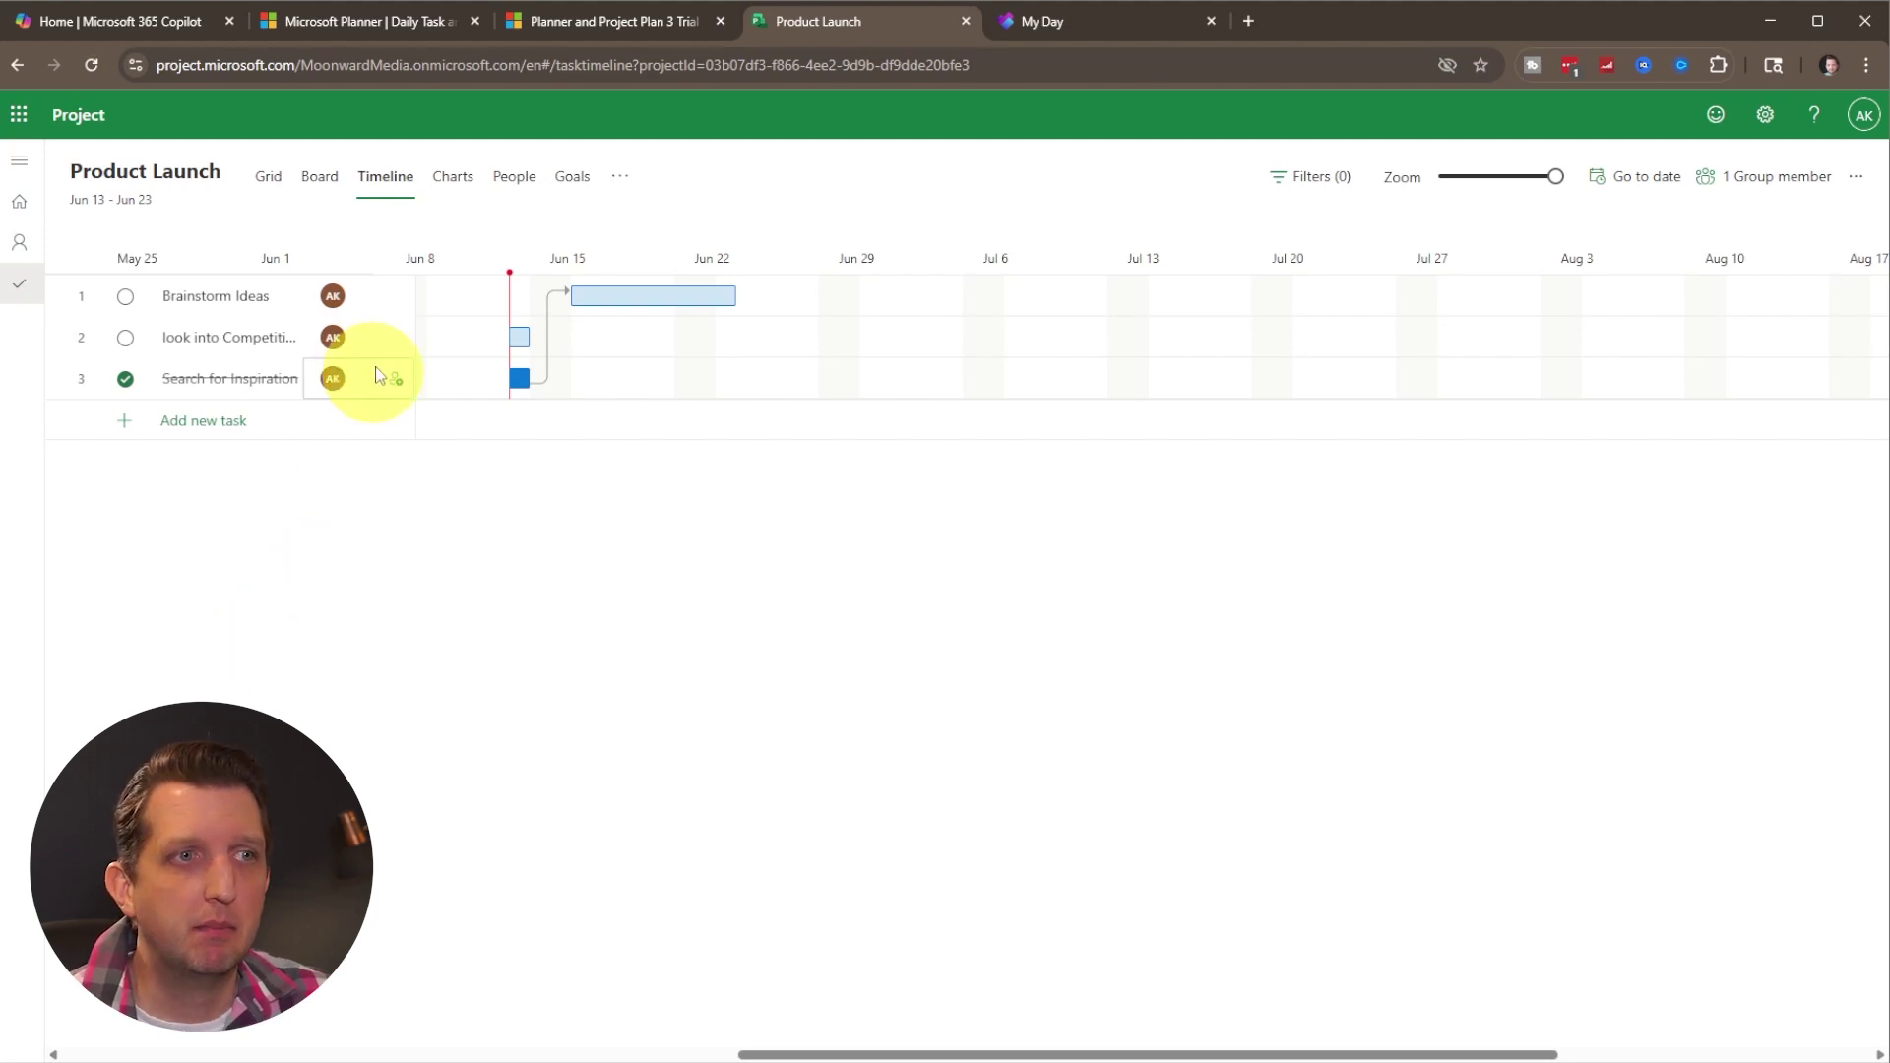
Reschedule look into Competition from Jun 13 to Jun 10 on the Timeline, so the plan spans Jun 10 – Jun 23.
mouse_move(559, 312)
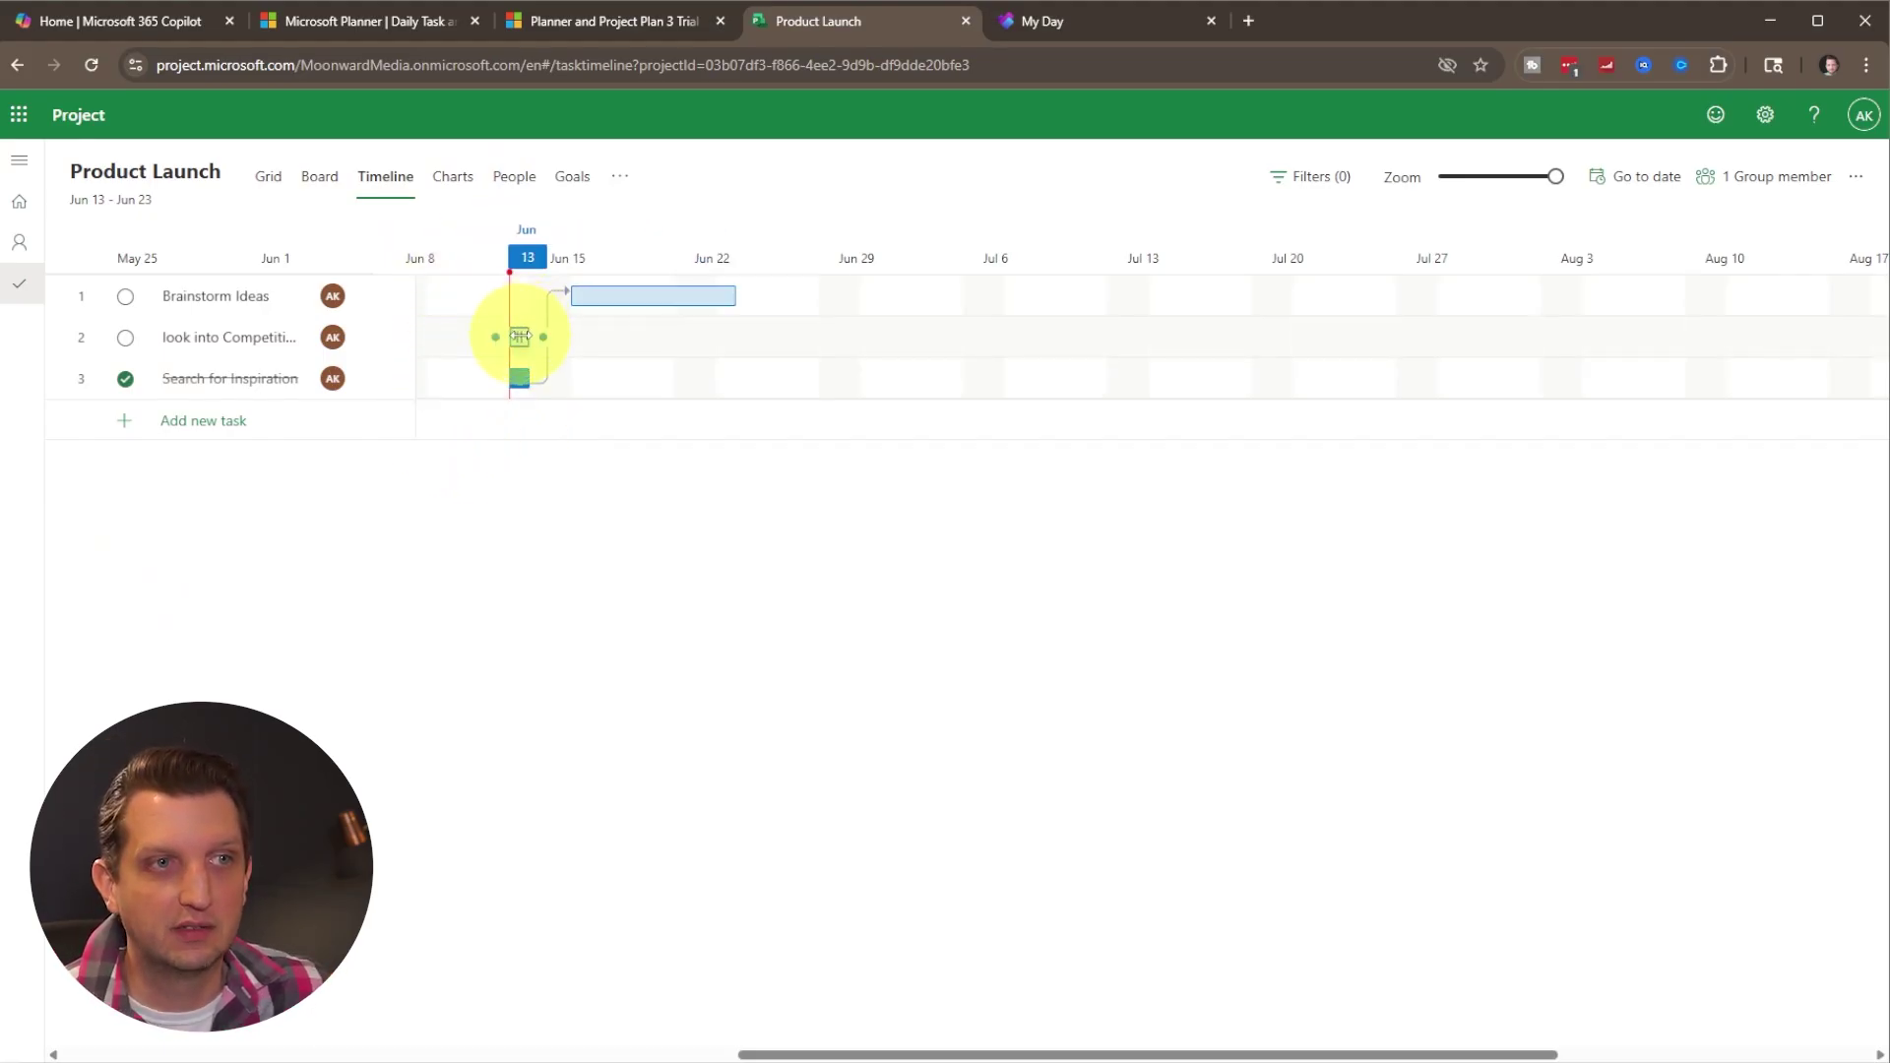
drag(512, 337, 473, 338)
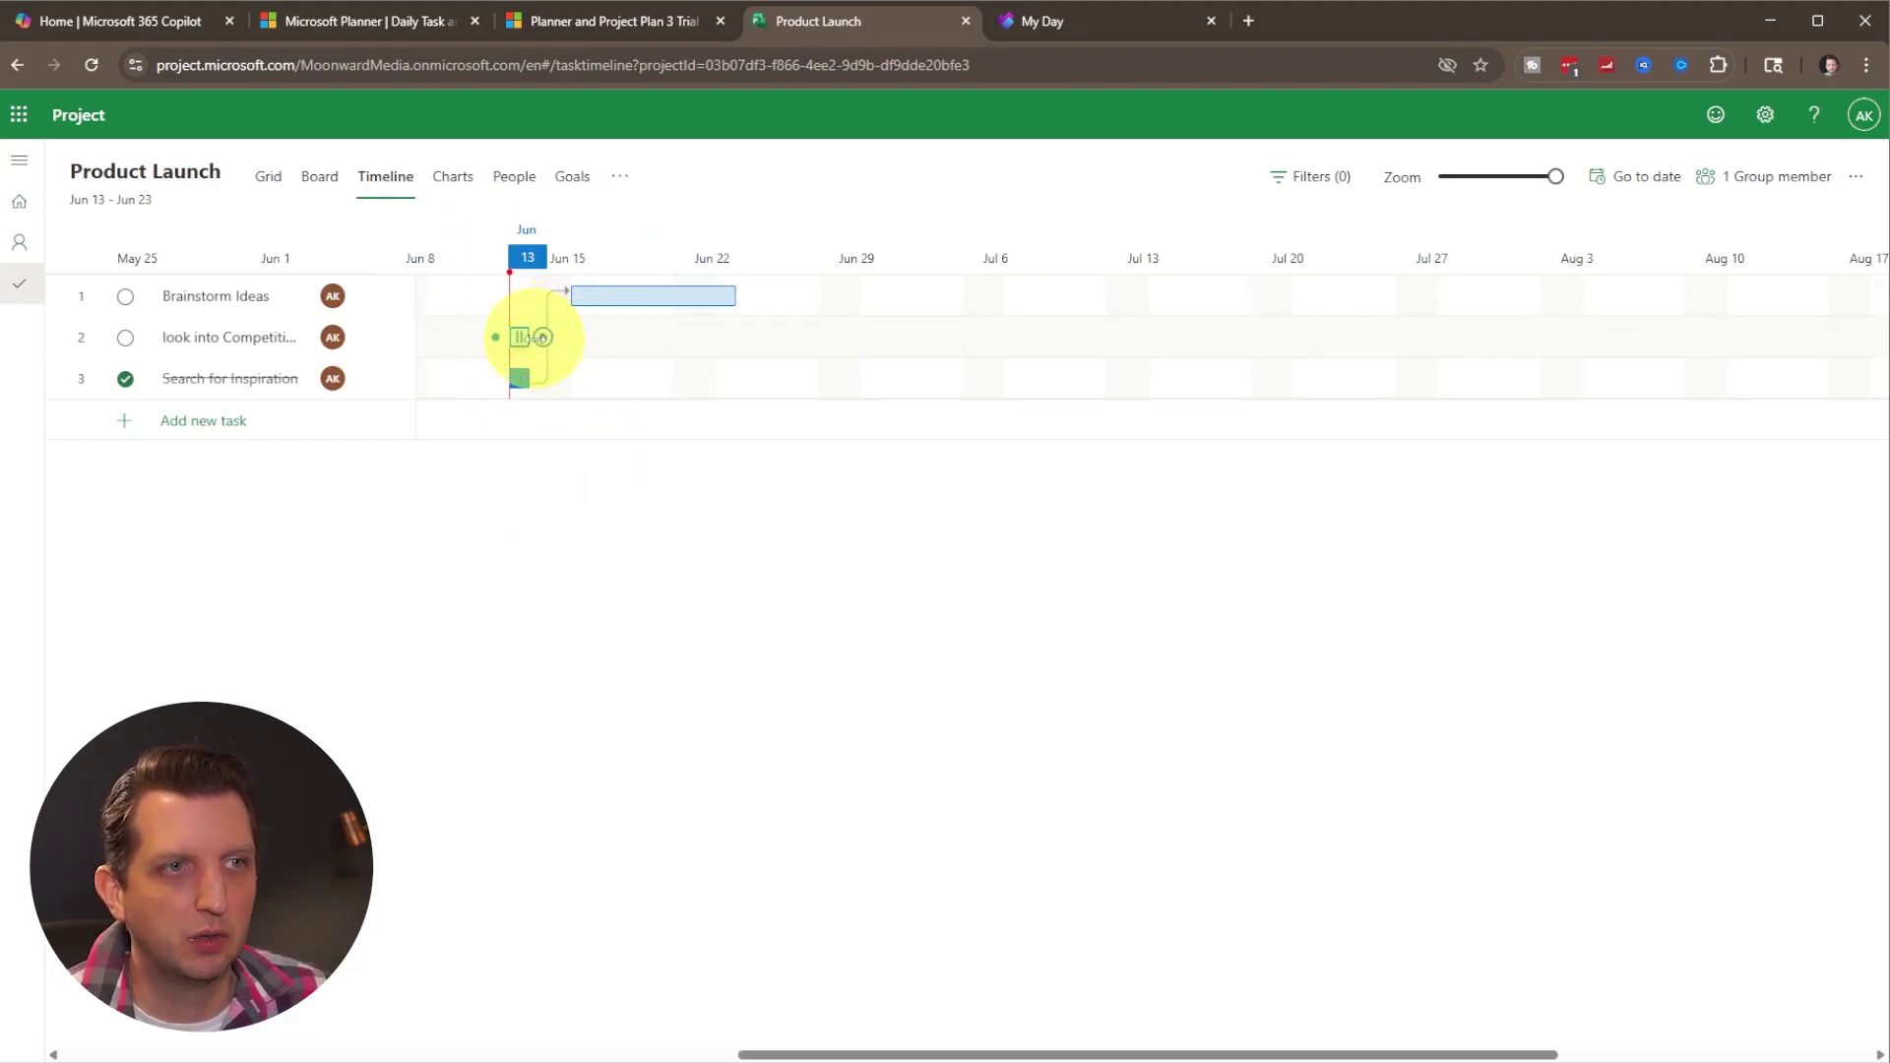
drag(527, 344, 472, 350)
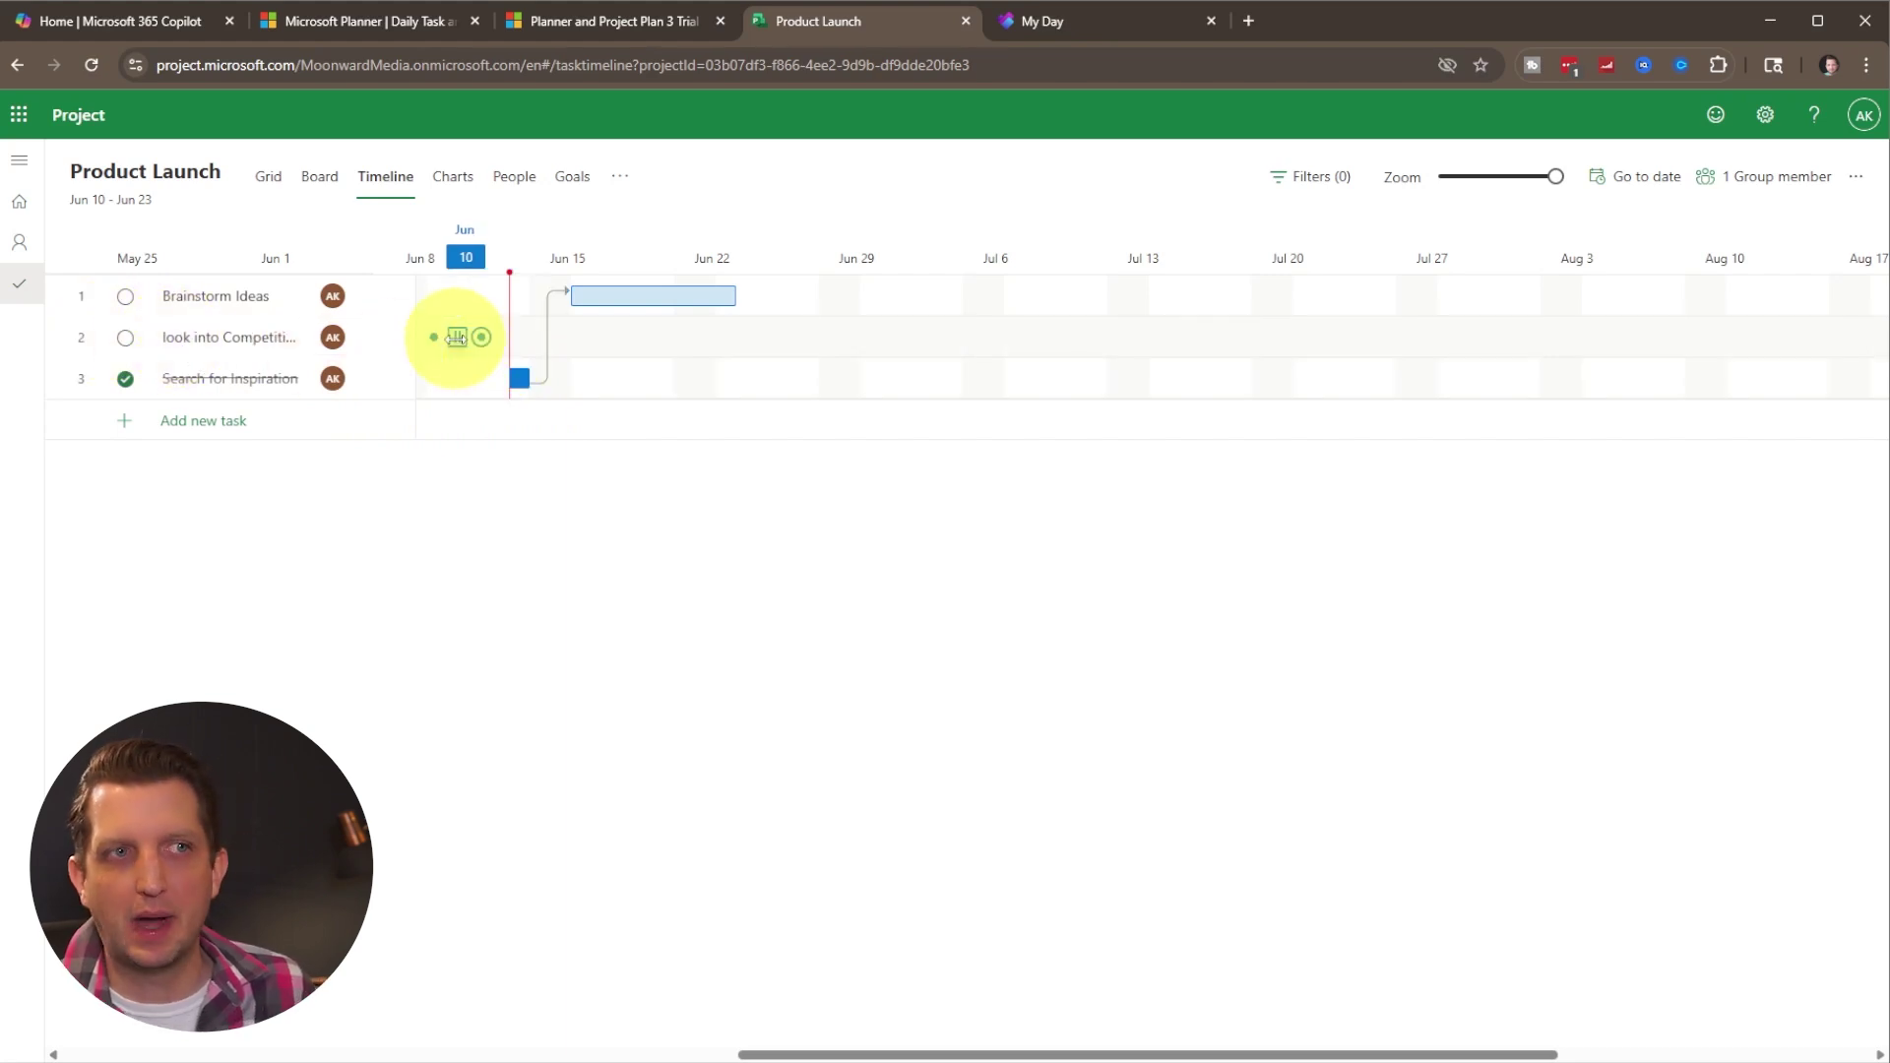
click(258, 344)
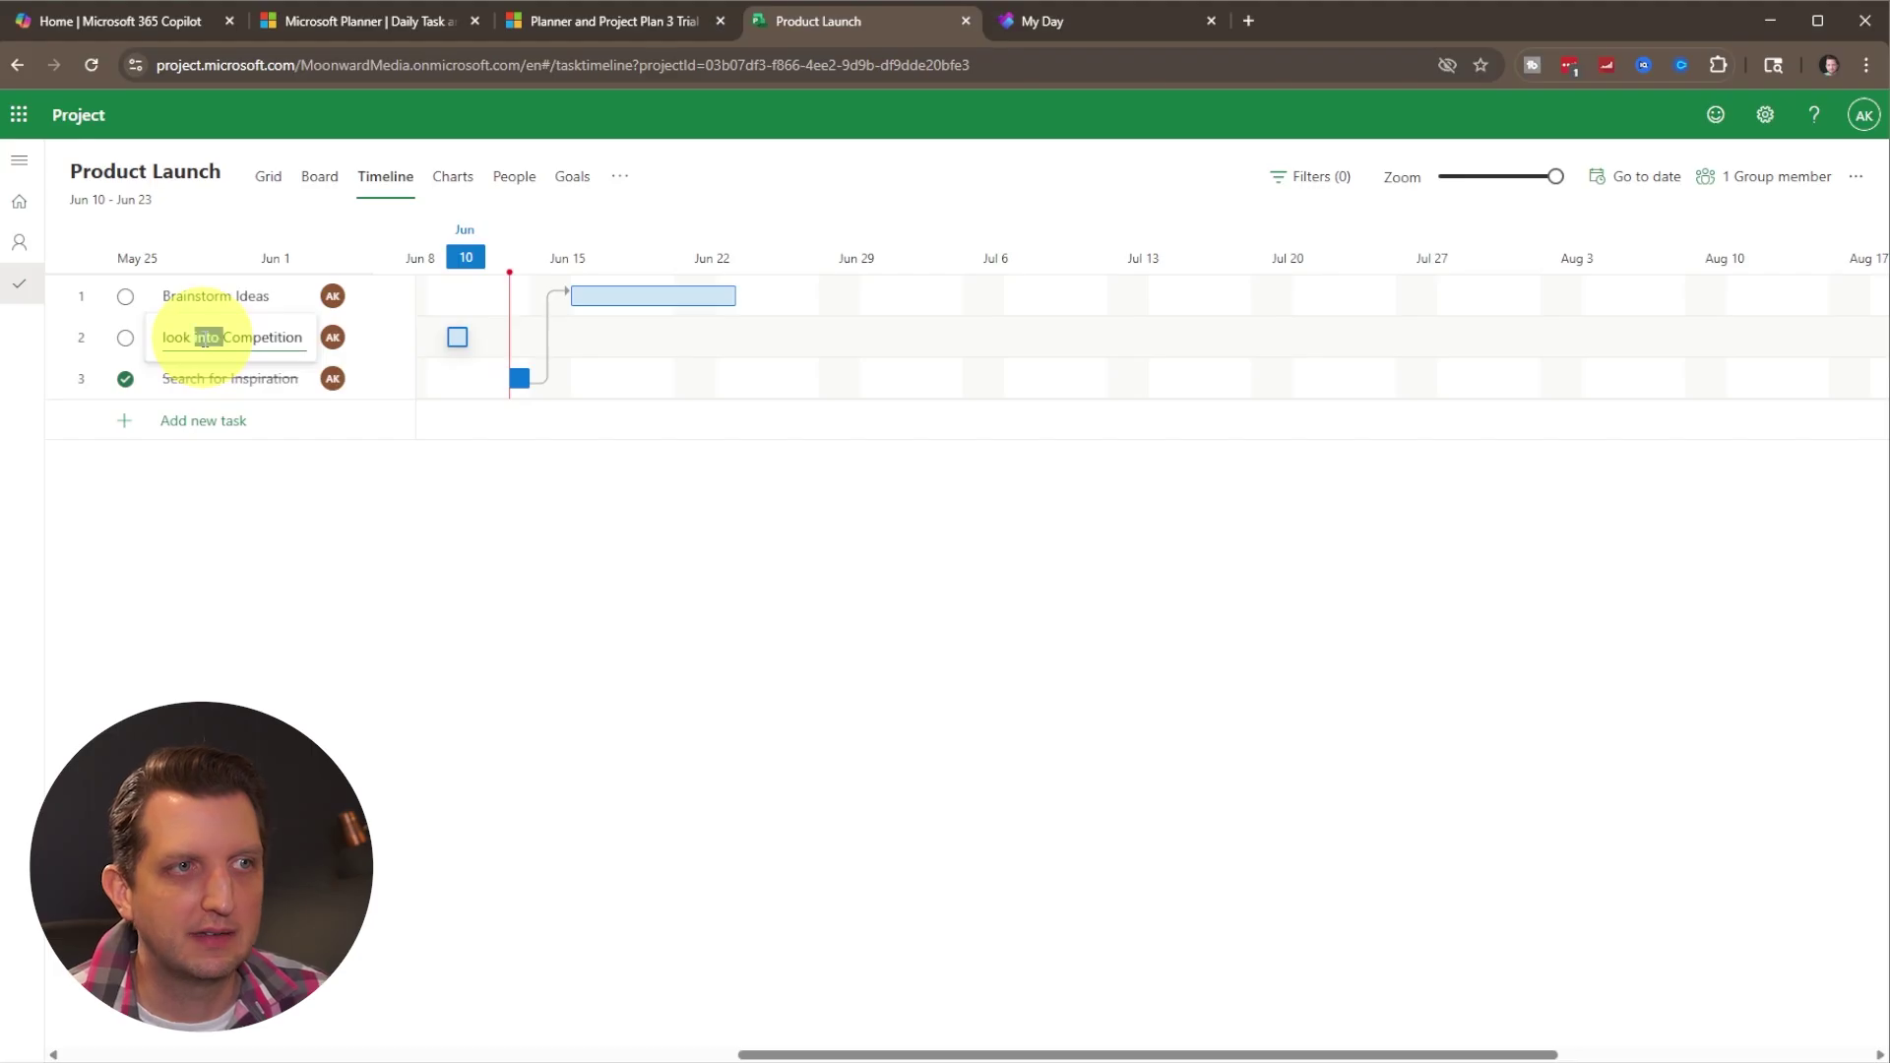
Change look into Competition's priority from Medium to Urgent.
click(284, 336)
click(379, 382)
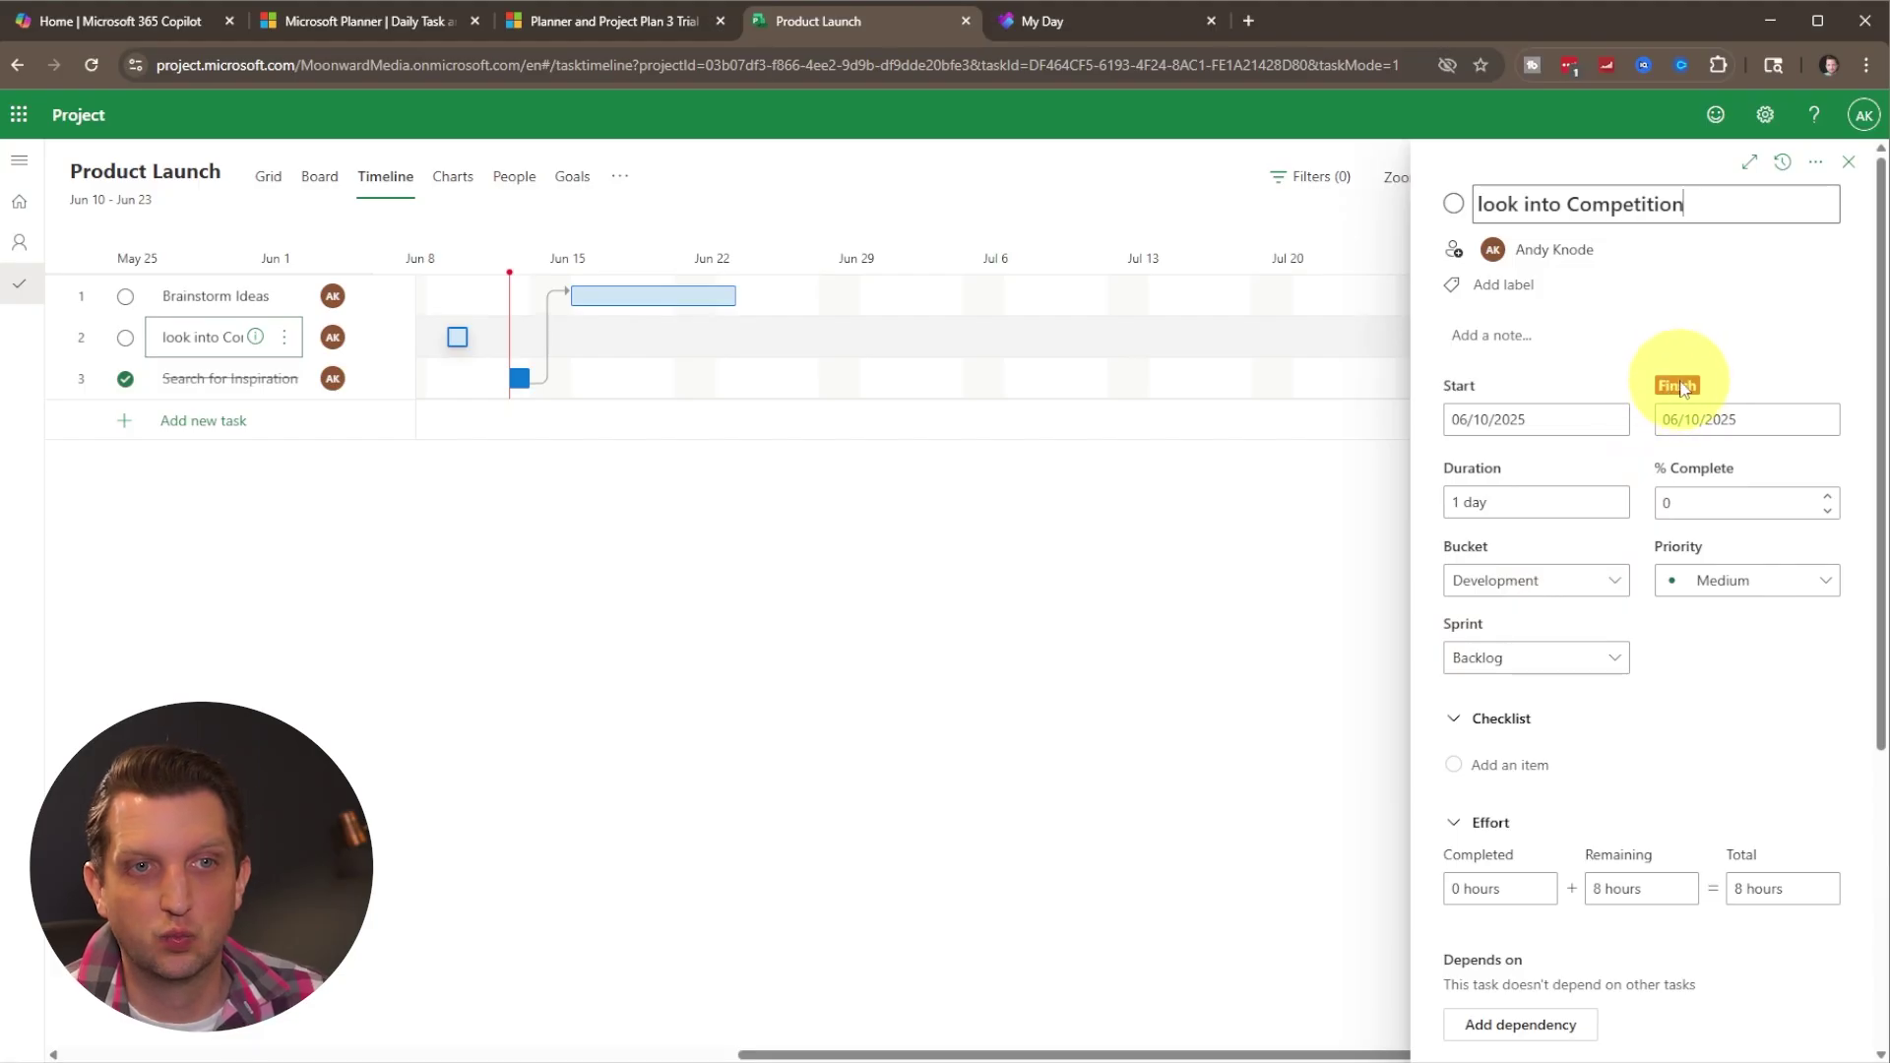
click(1740, 582)
click(1720, 626)
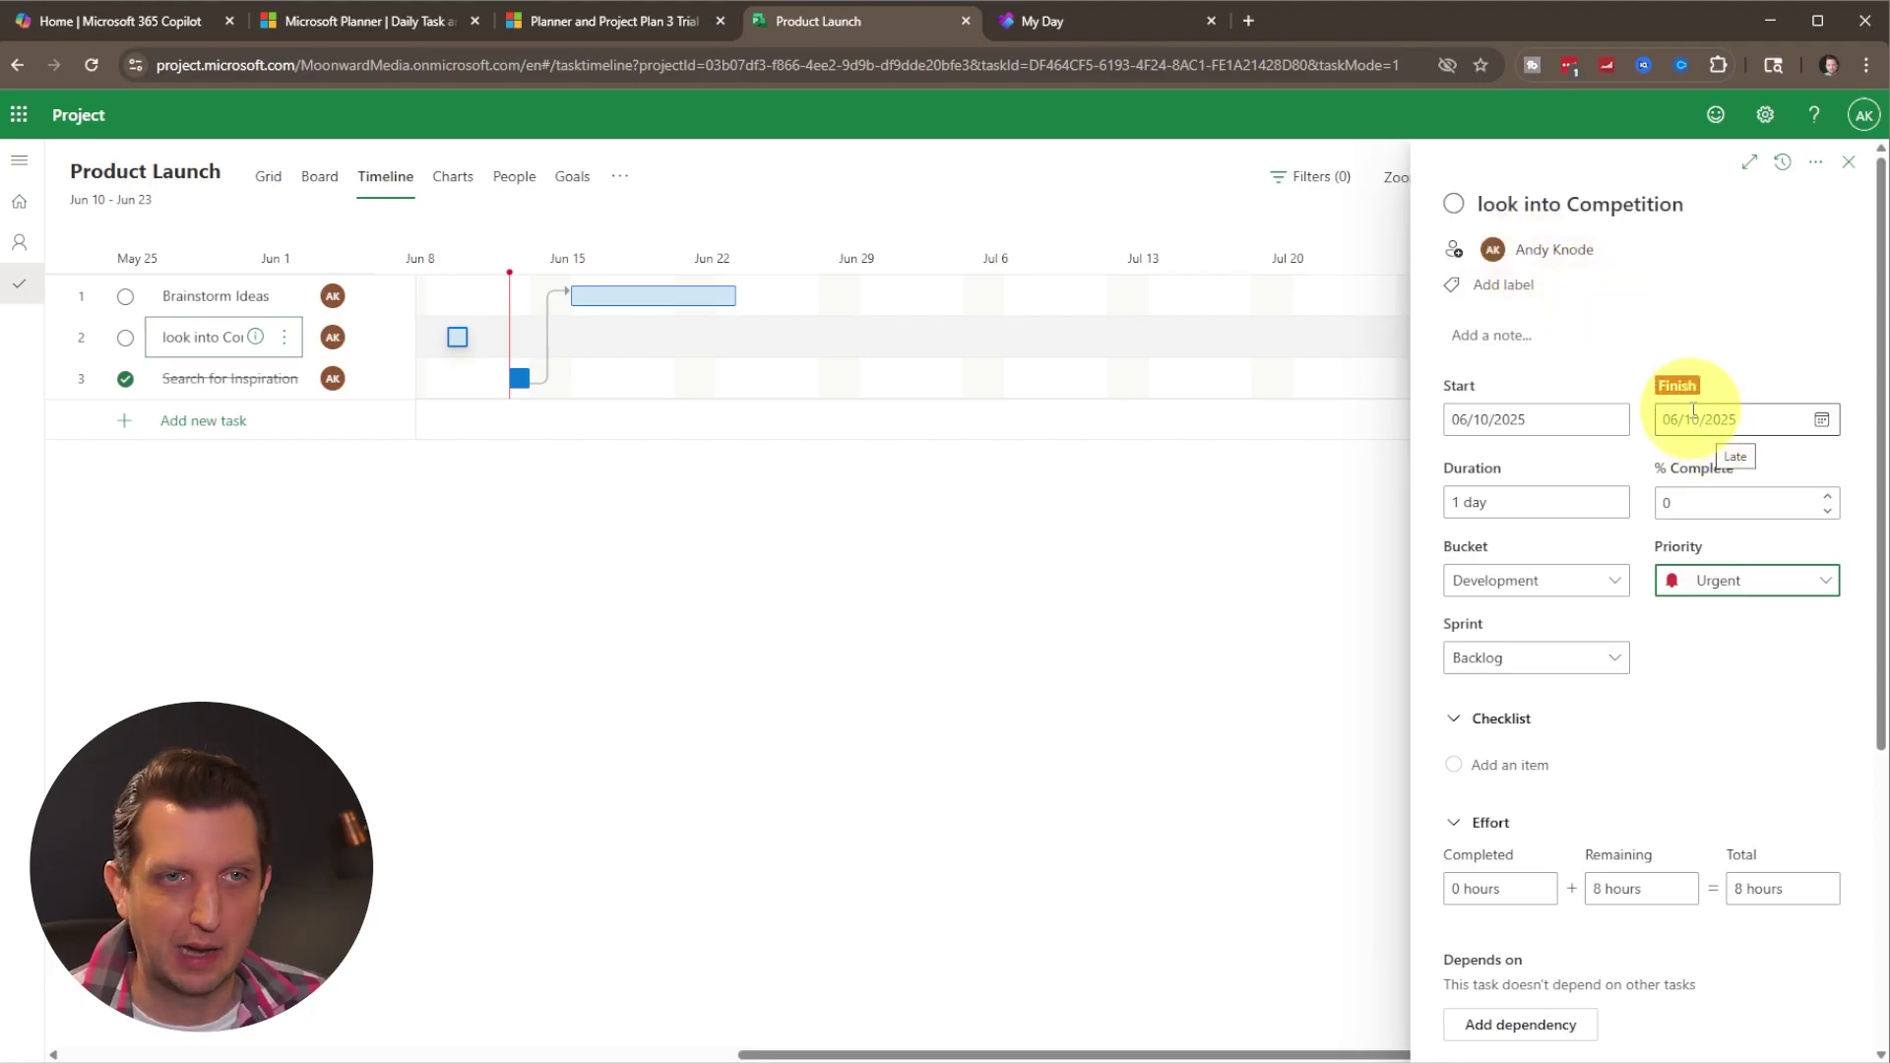
click(1848, 162)
click(459, 185)
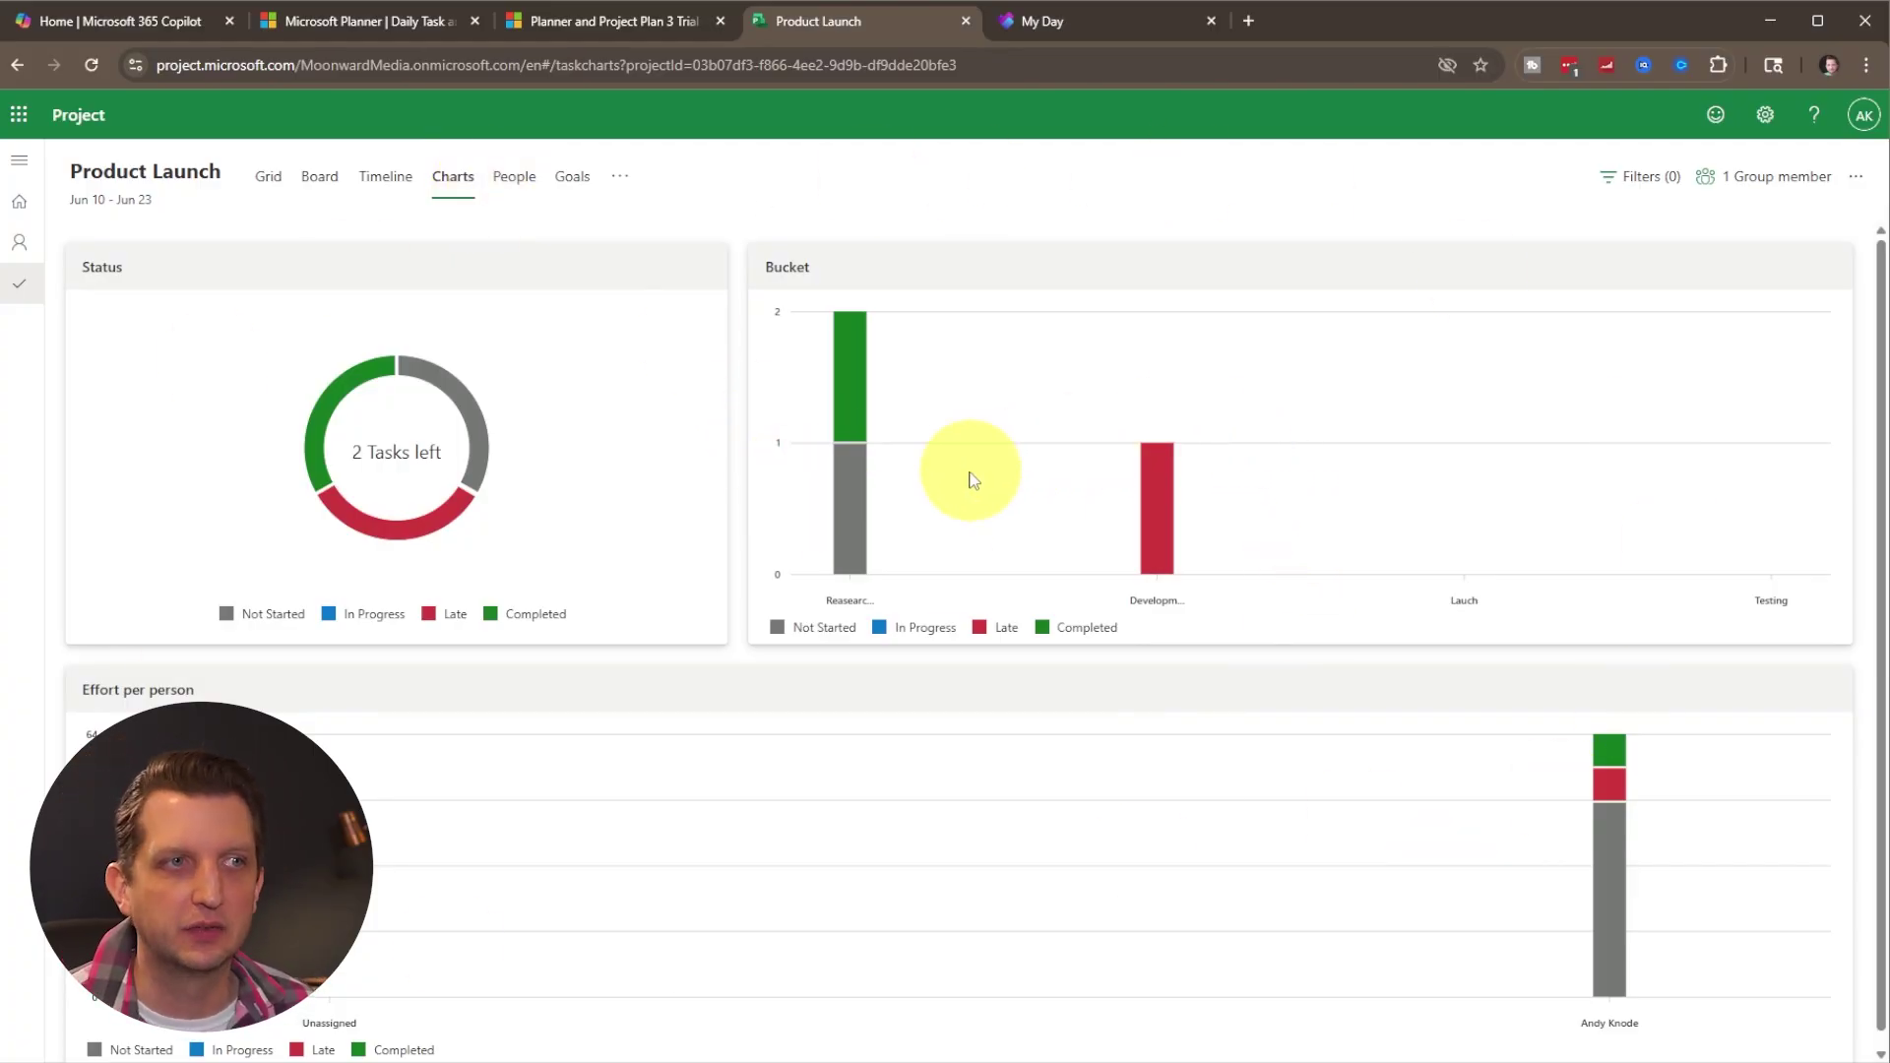
Read the values on the status donut, bucket and effort-per-person charts.
mouse_move(330, 401)
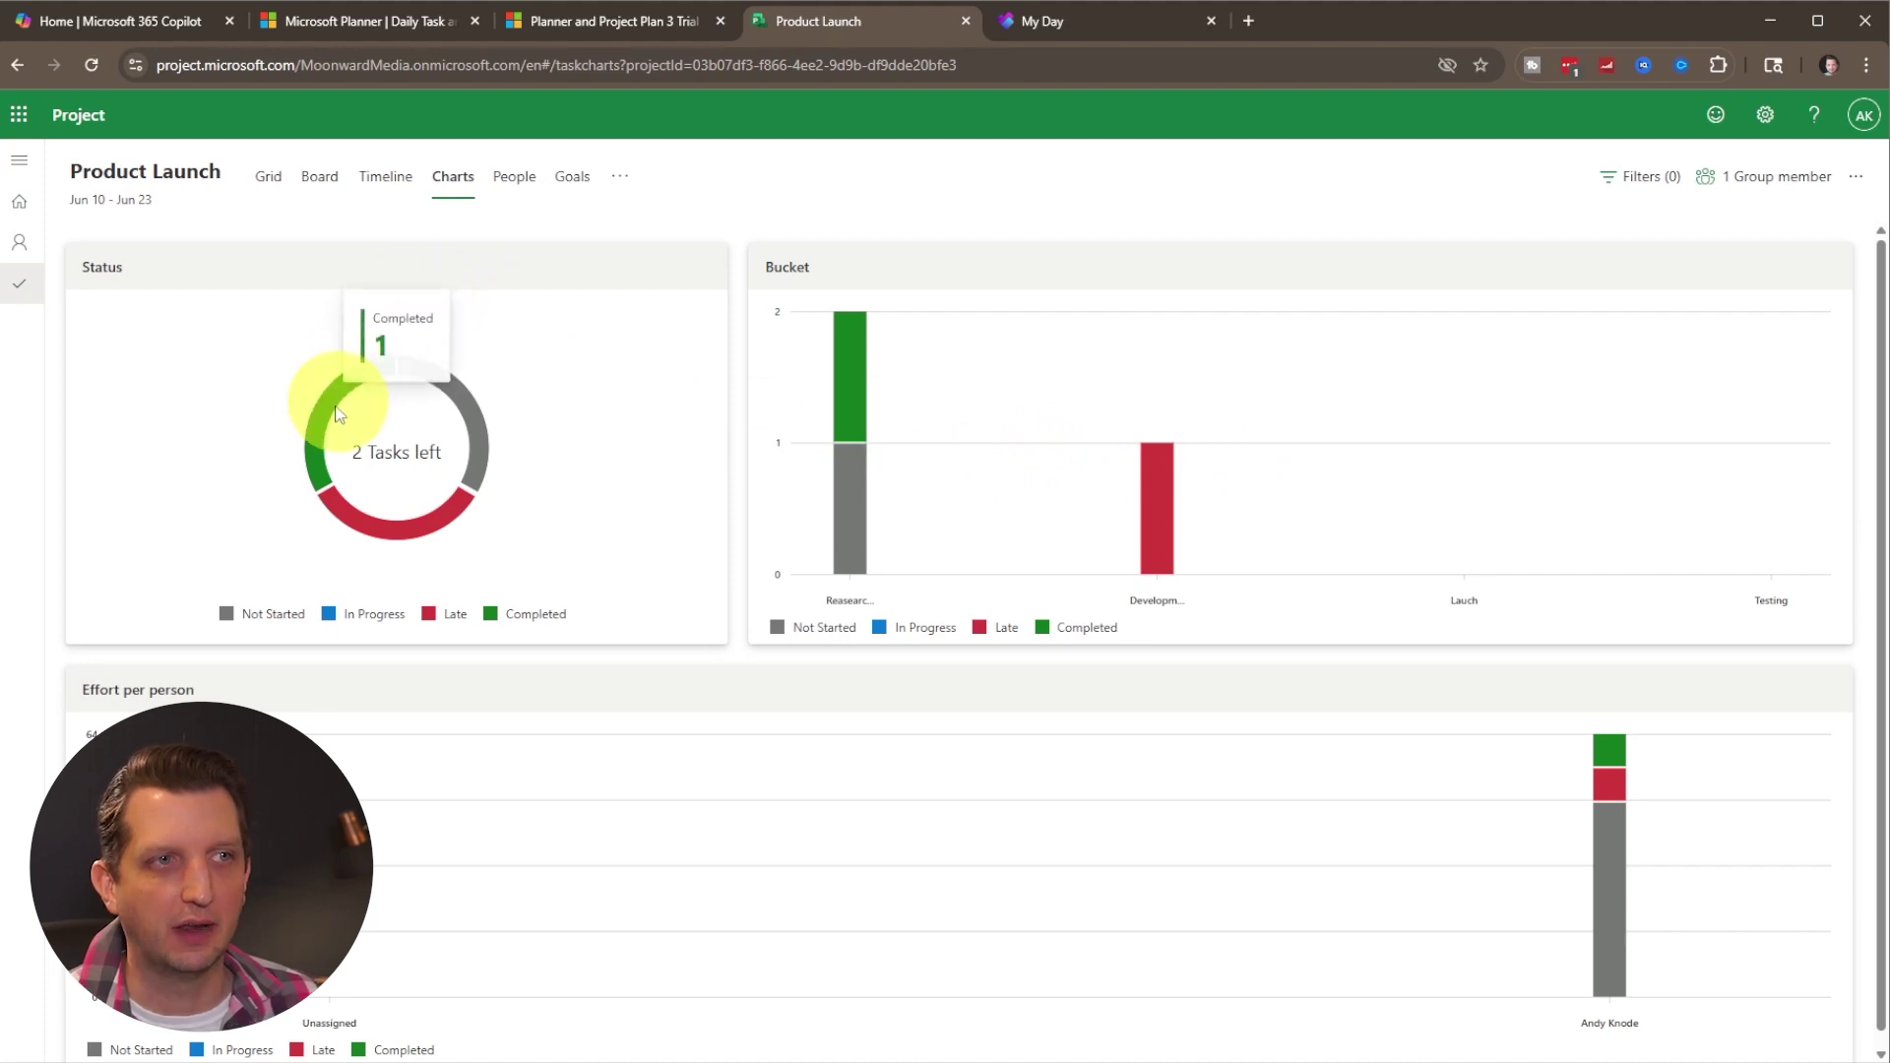
mouse_move(469, 418)
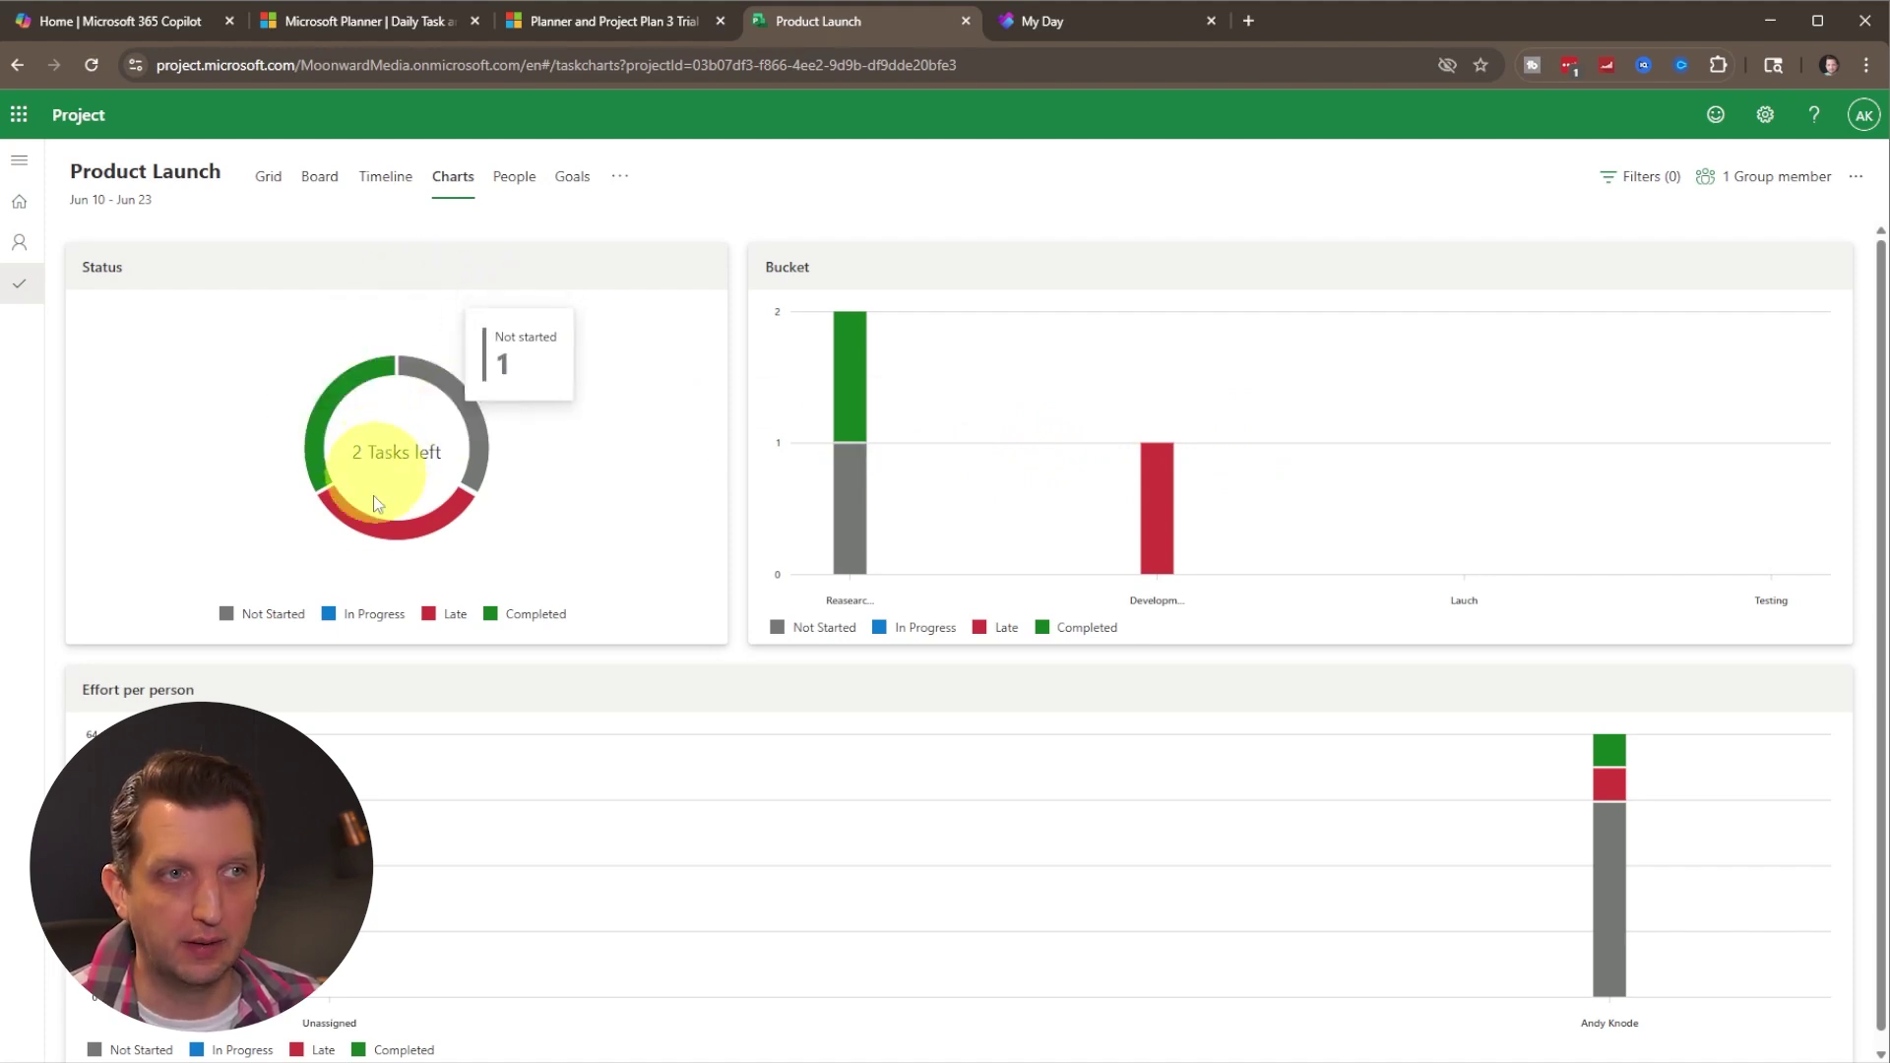
mouse_move(384, 535)
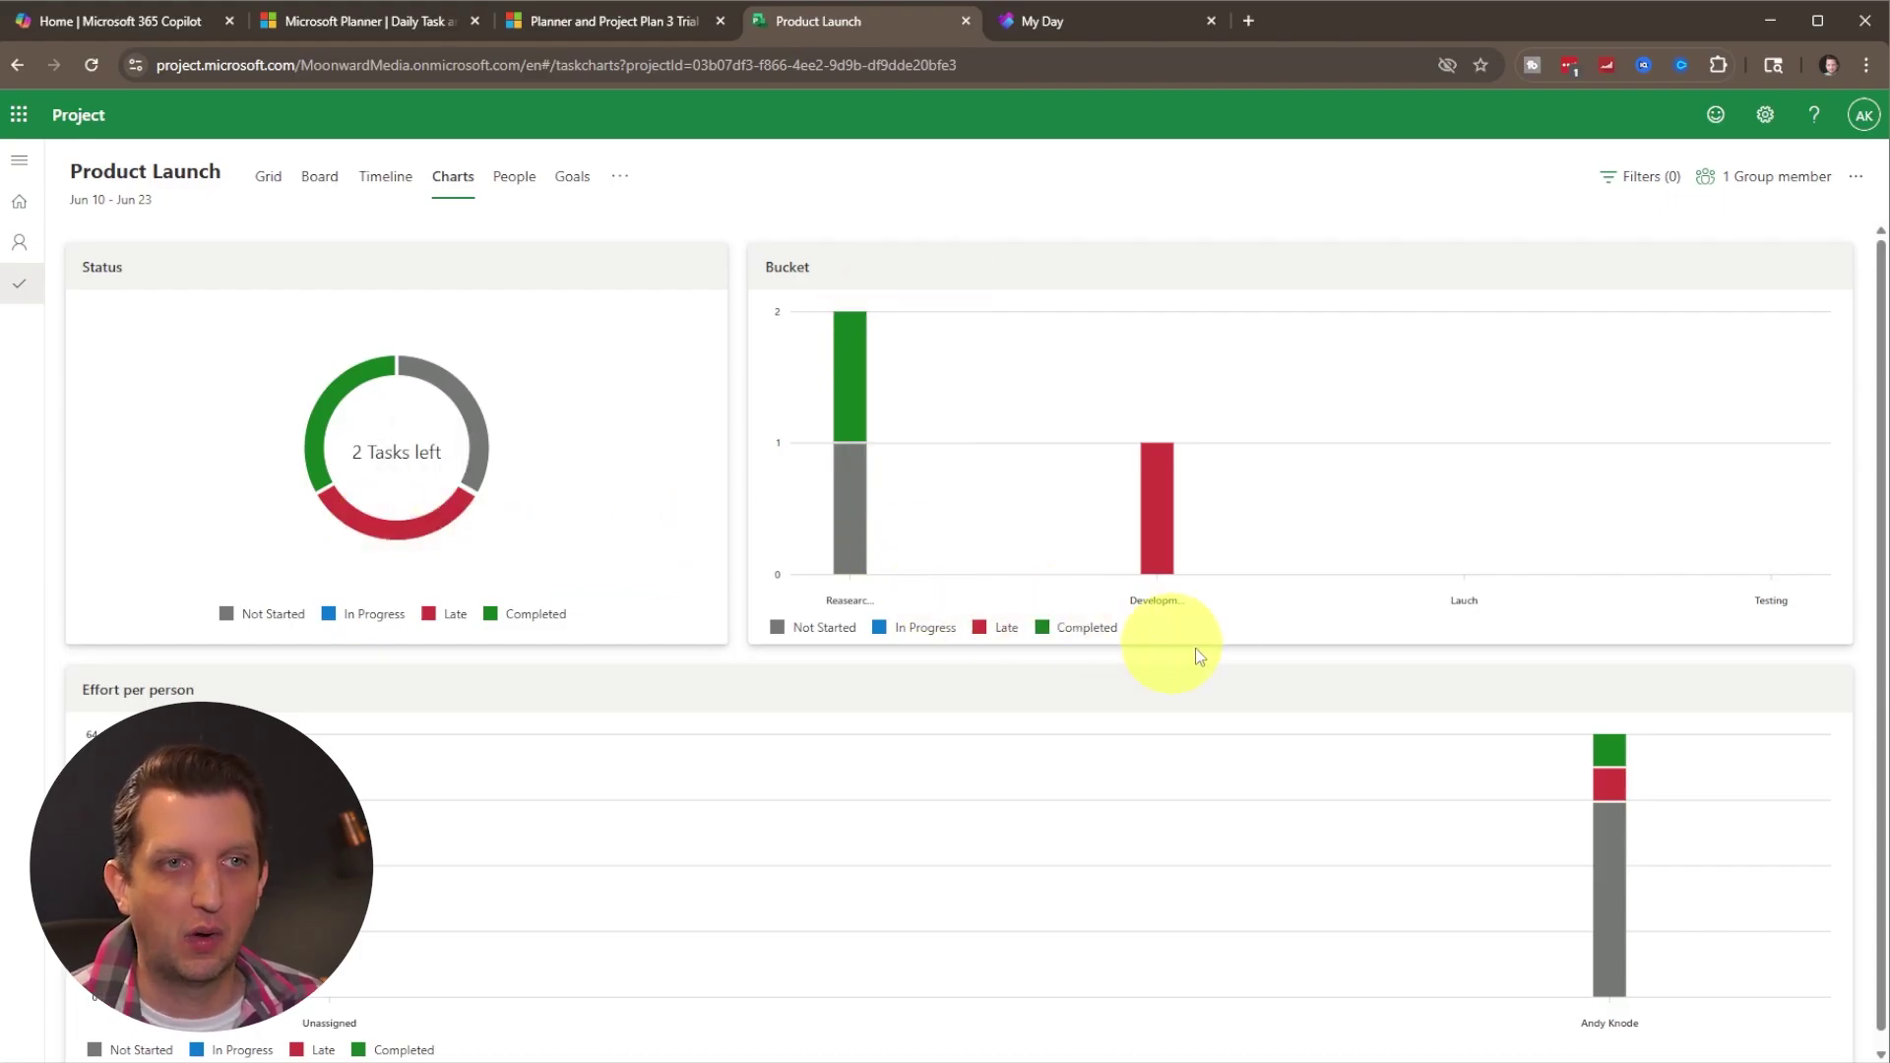
mouse_move(1157, 522)
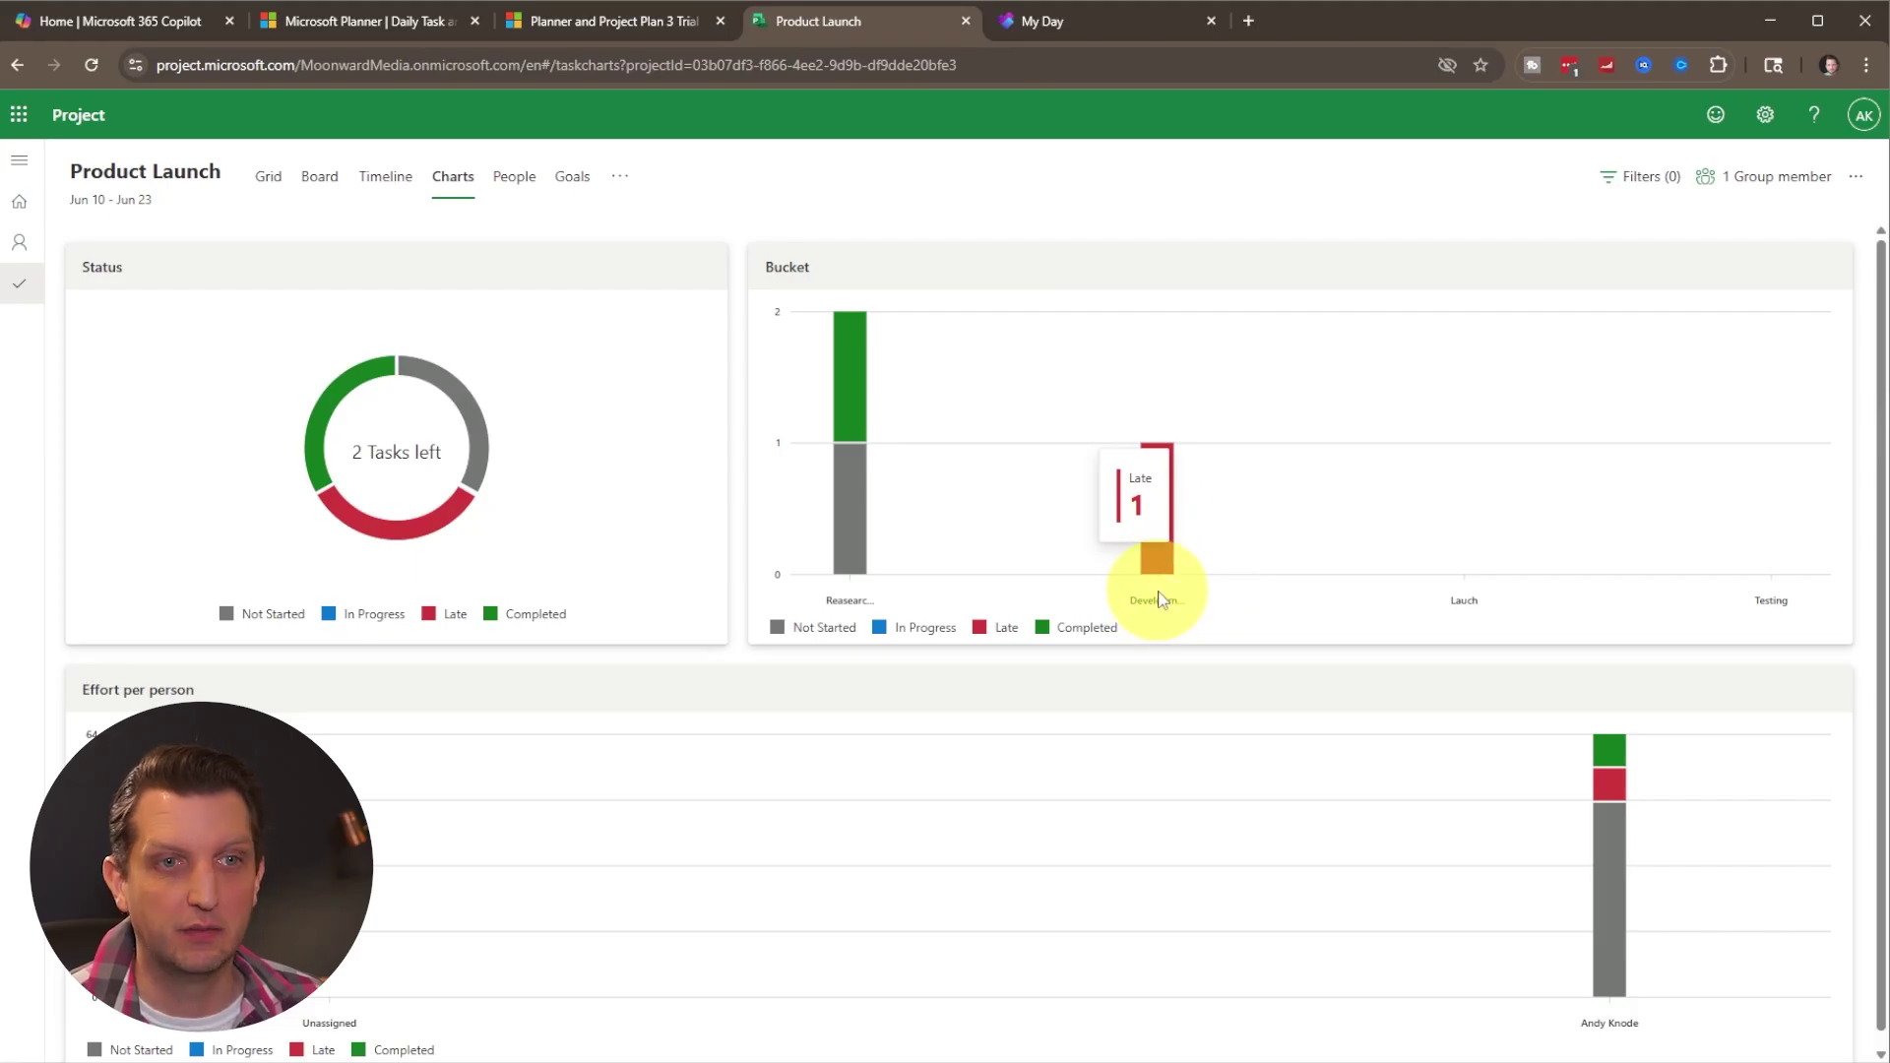
scroll(1179, 638, down, 1)
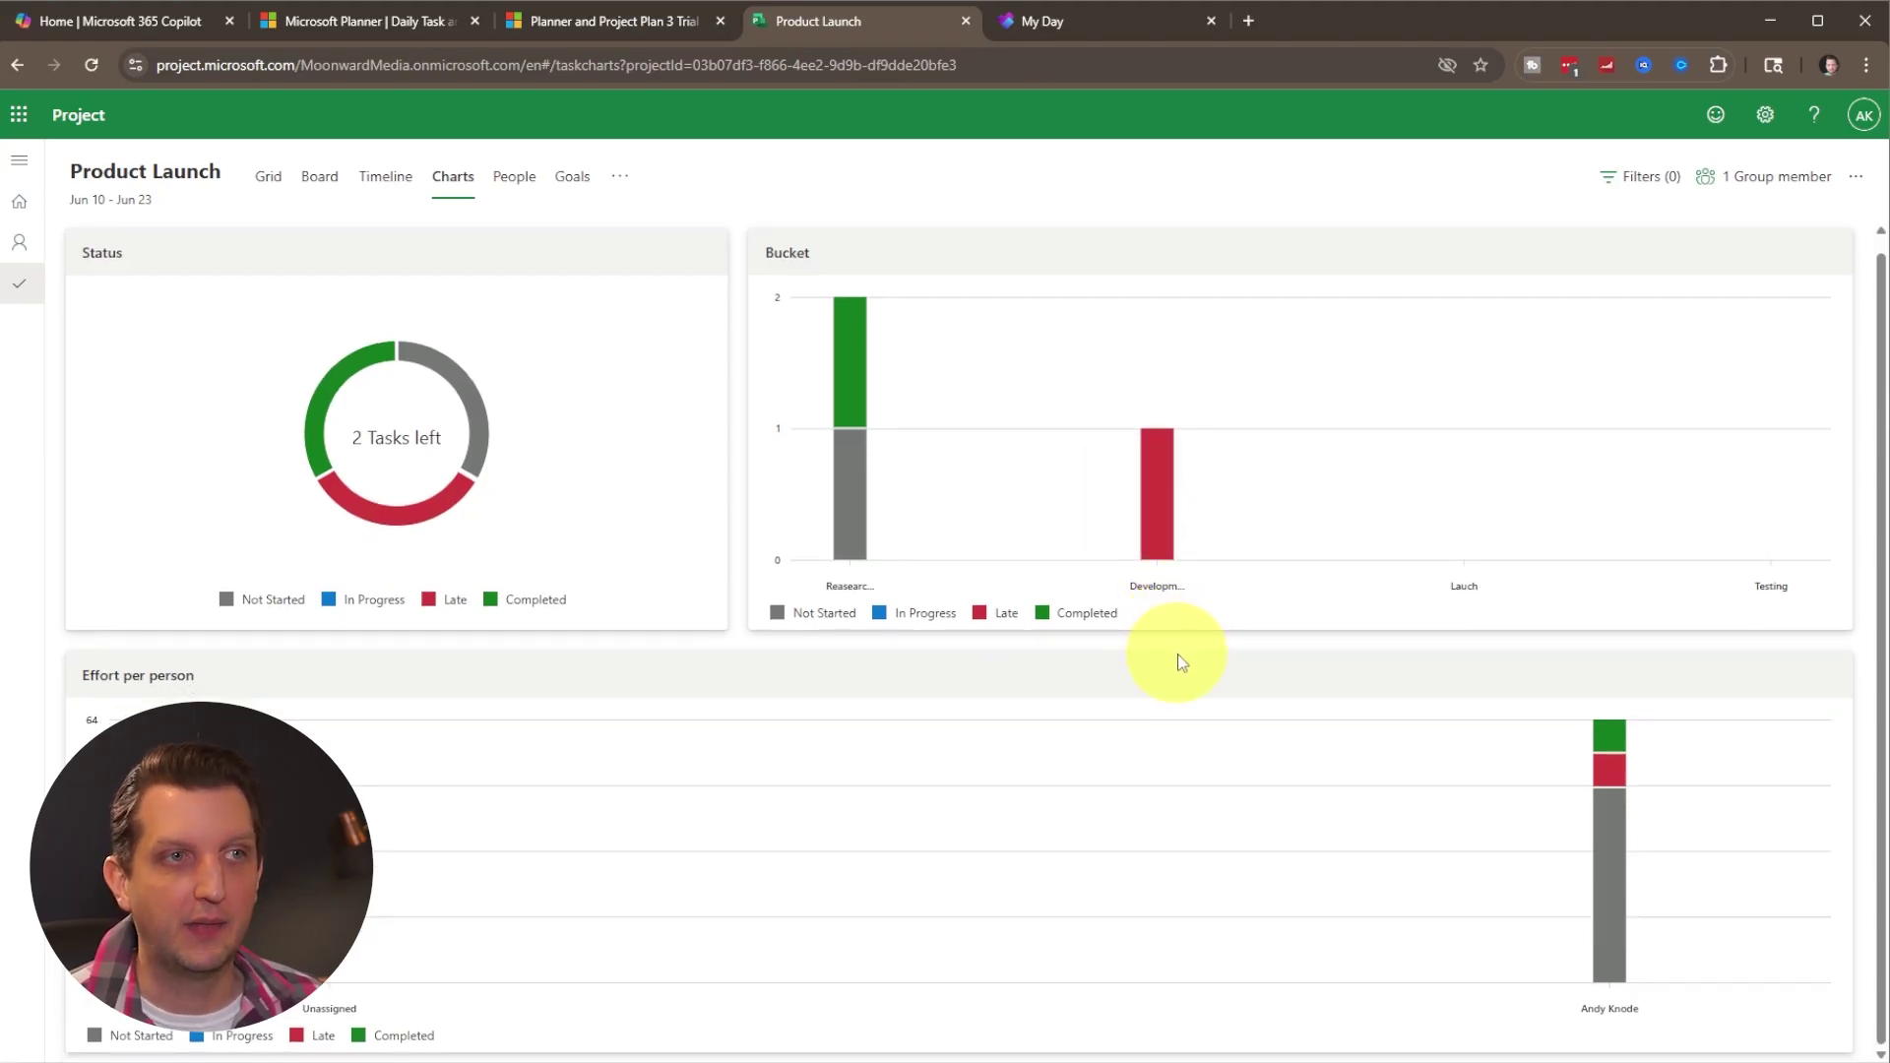
mouse_move(1181, 492)
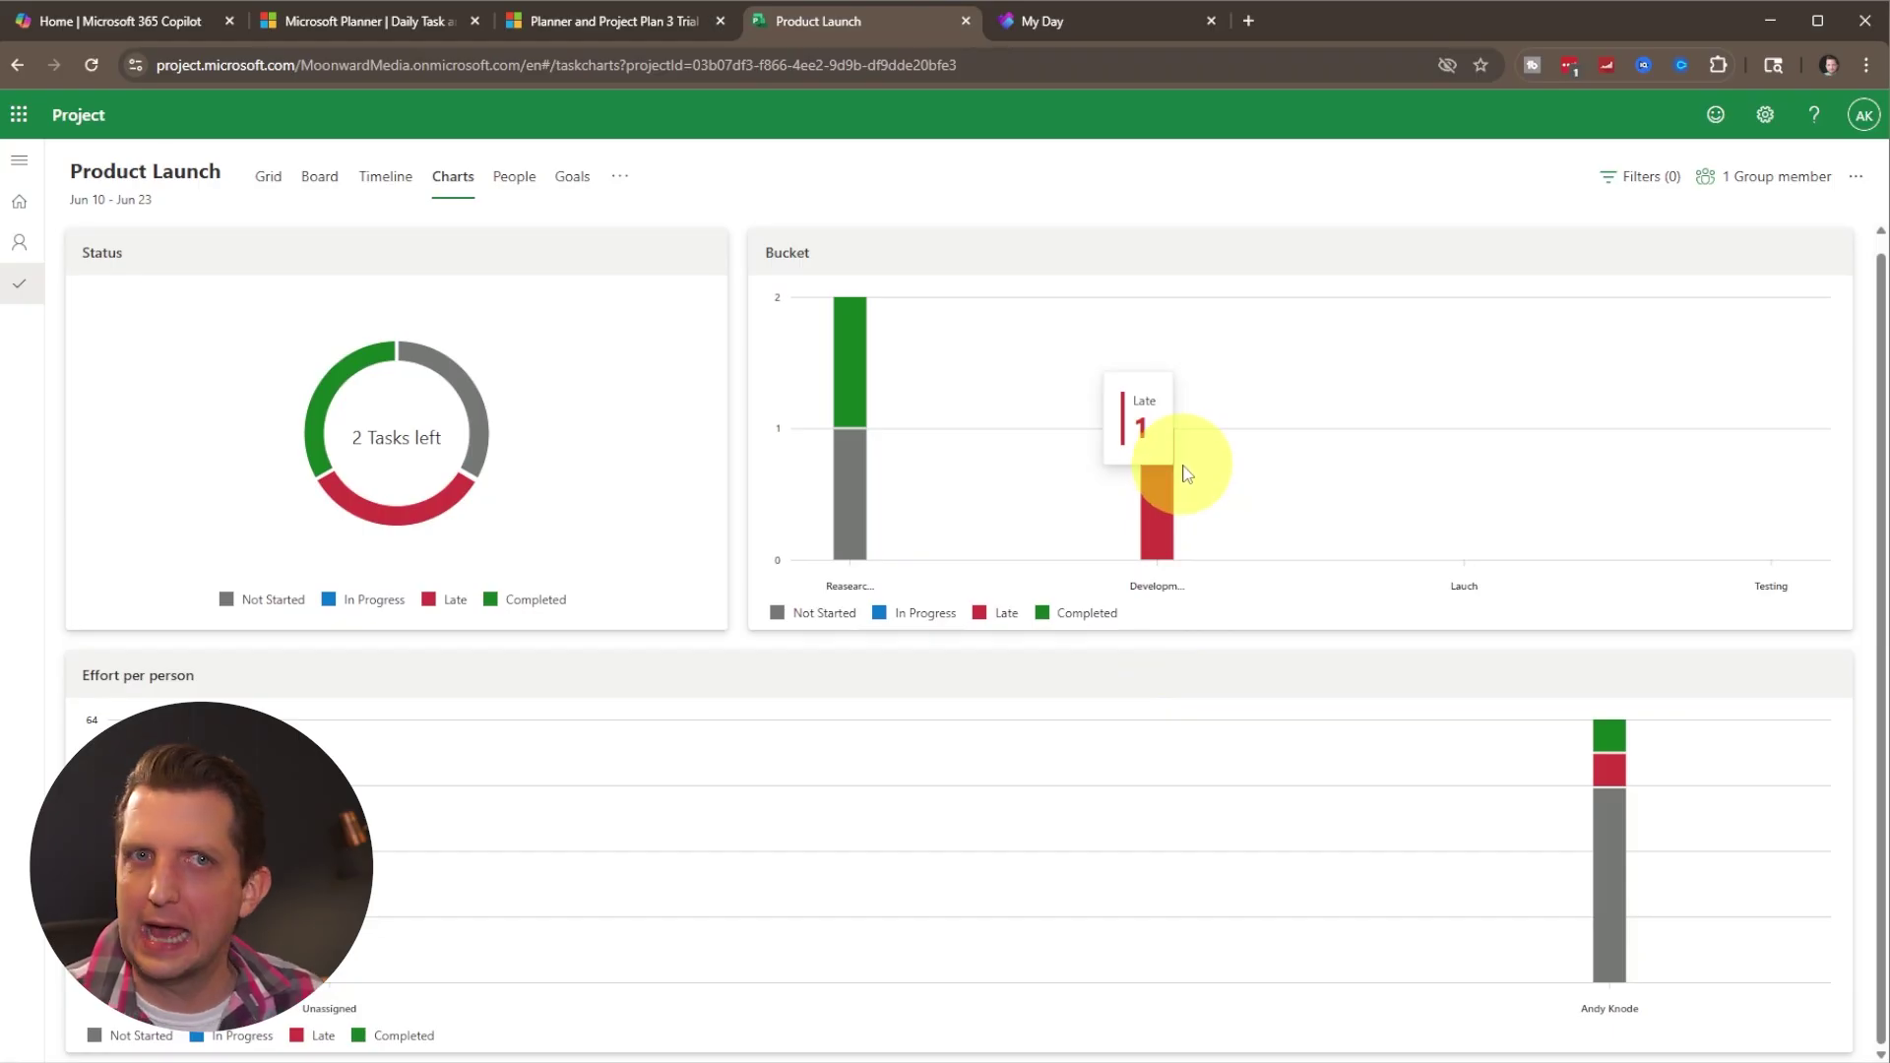
scroll(781, 603, up, 1)
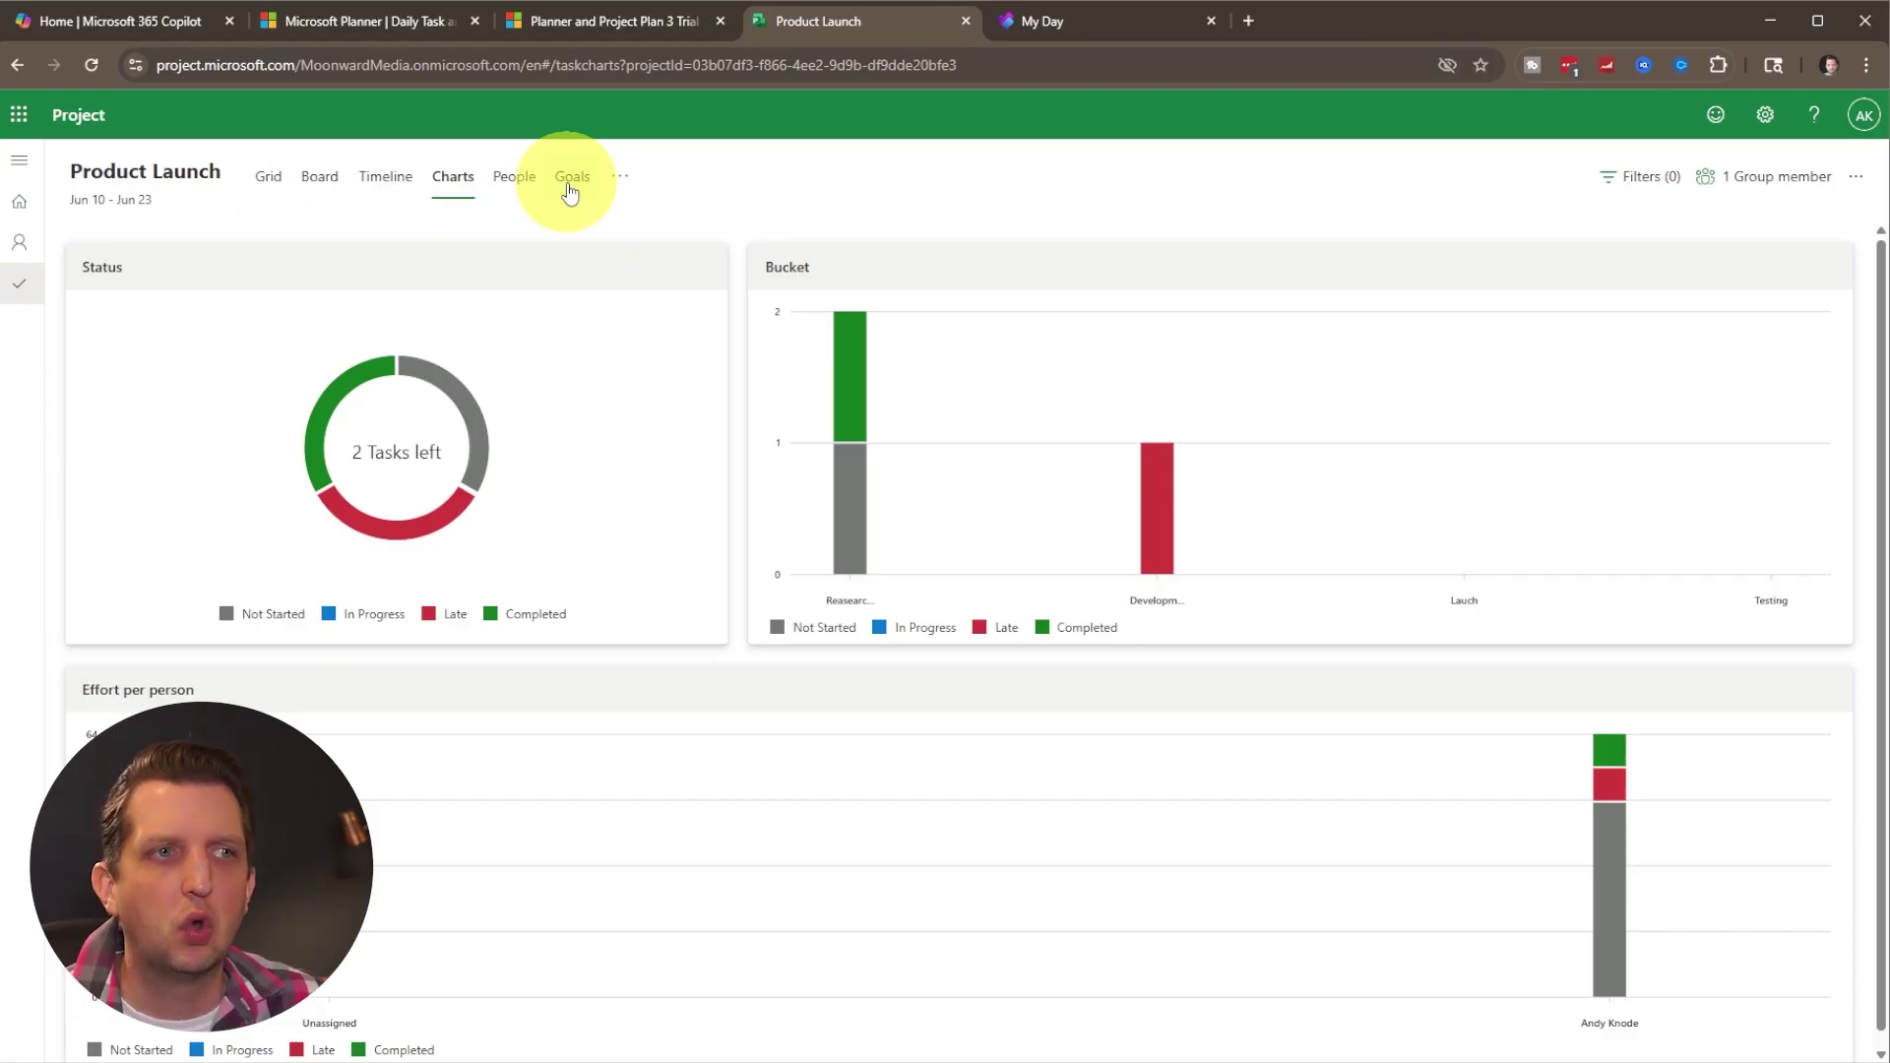
In the People view, move look into Competition to Unassigned and back to the plan member.
click(516, 183)
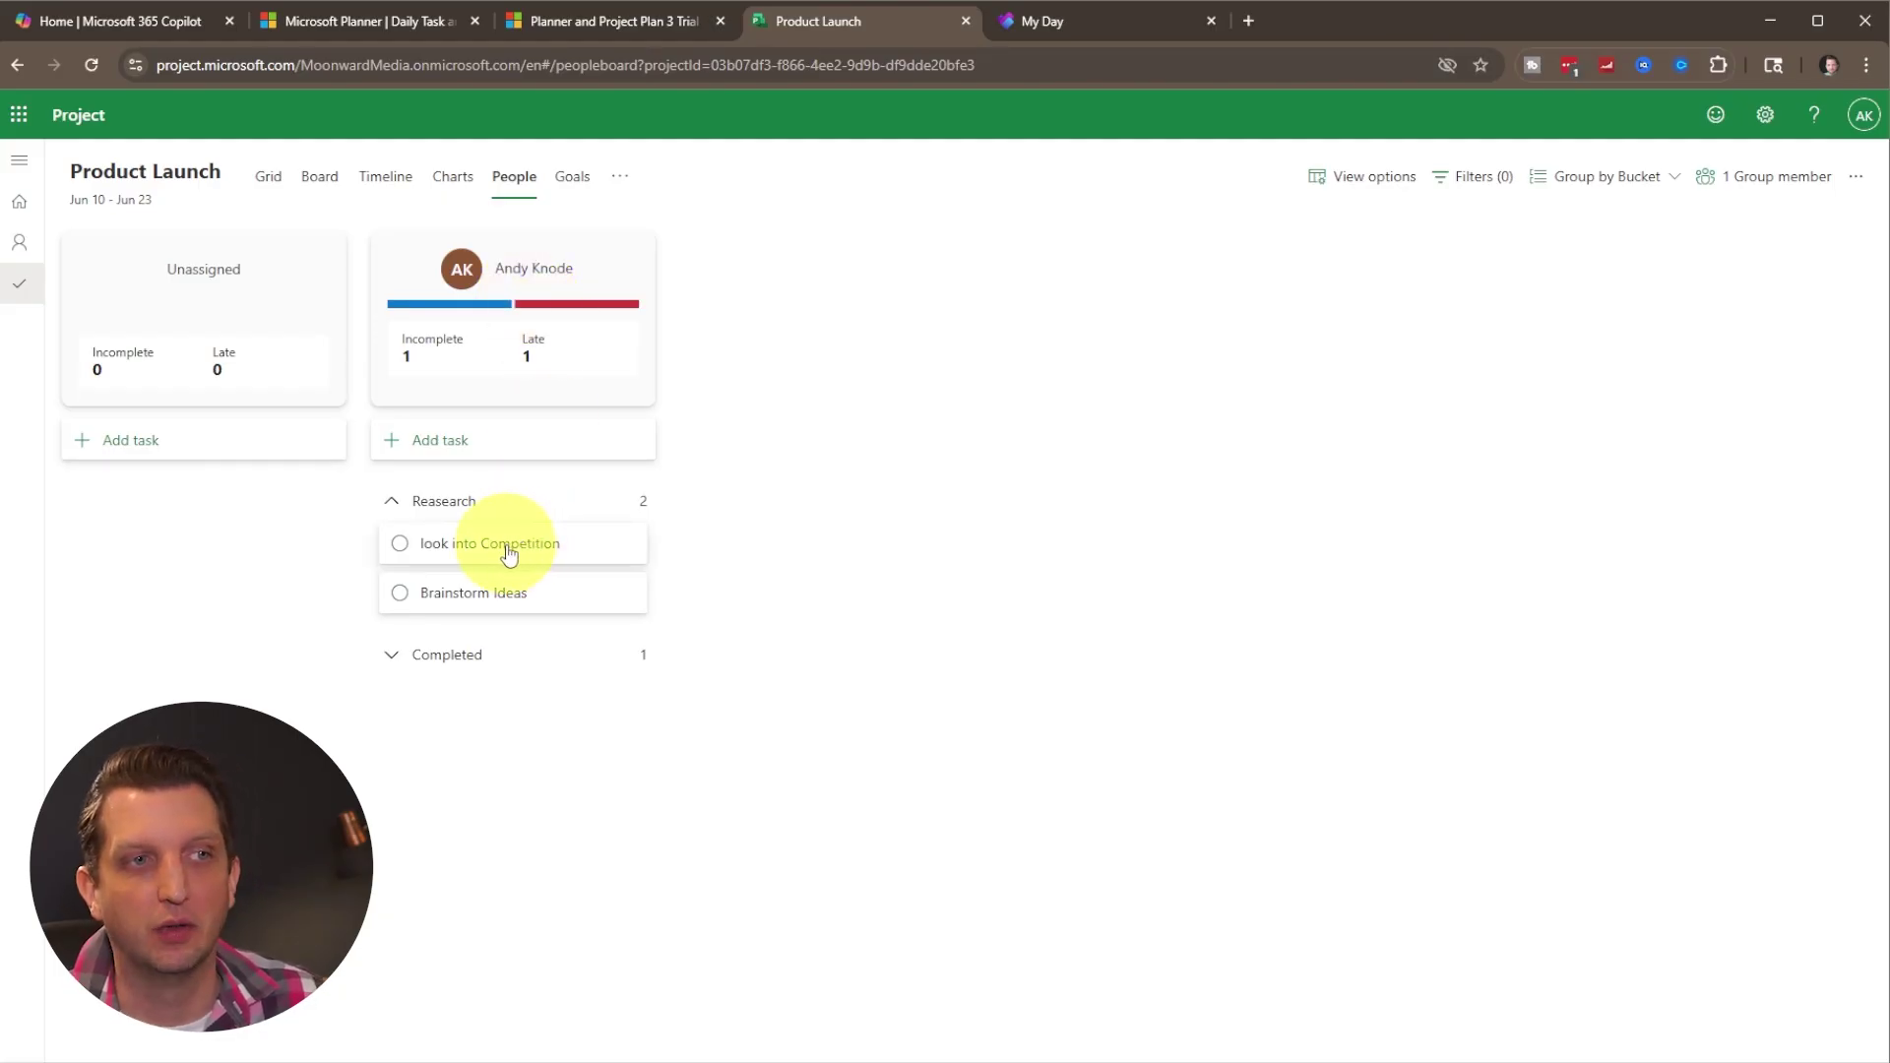
drag(499, 554, 936, 454)
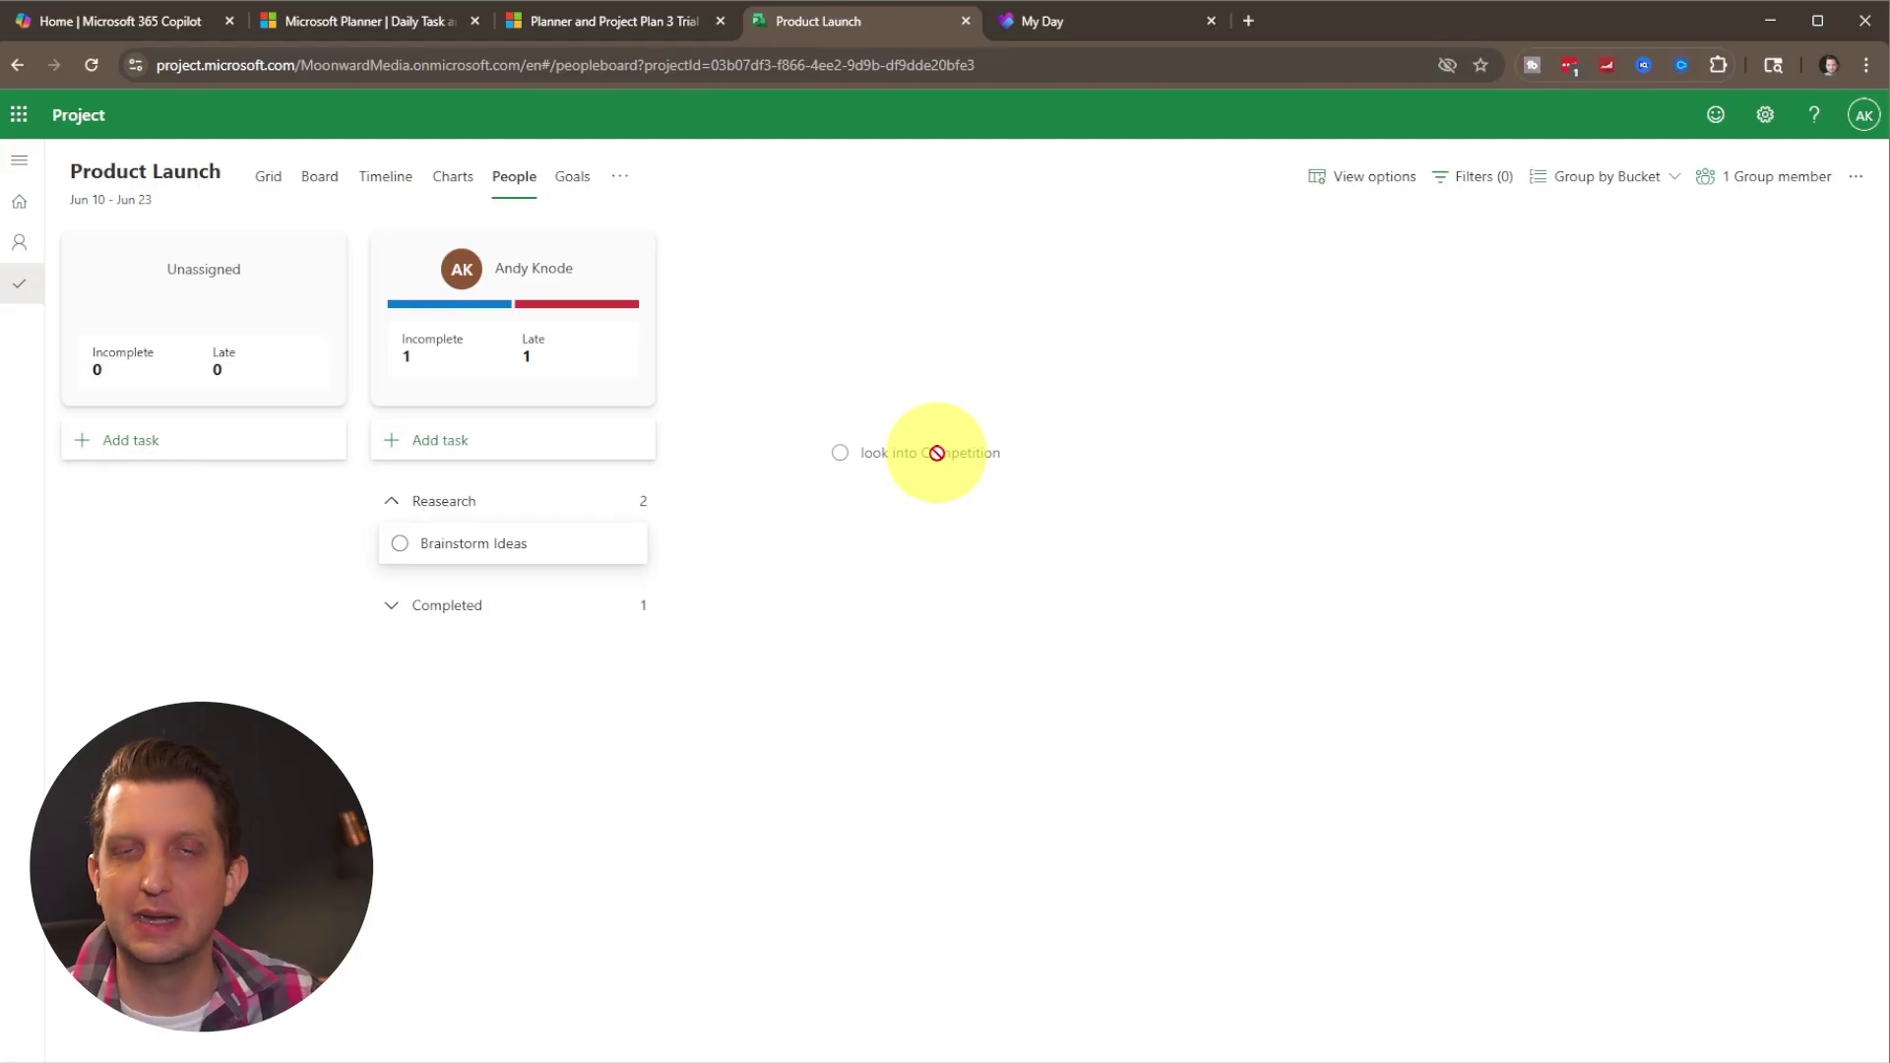
drag(936, 454, 502, 553)
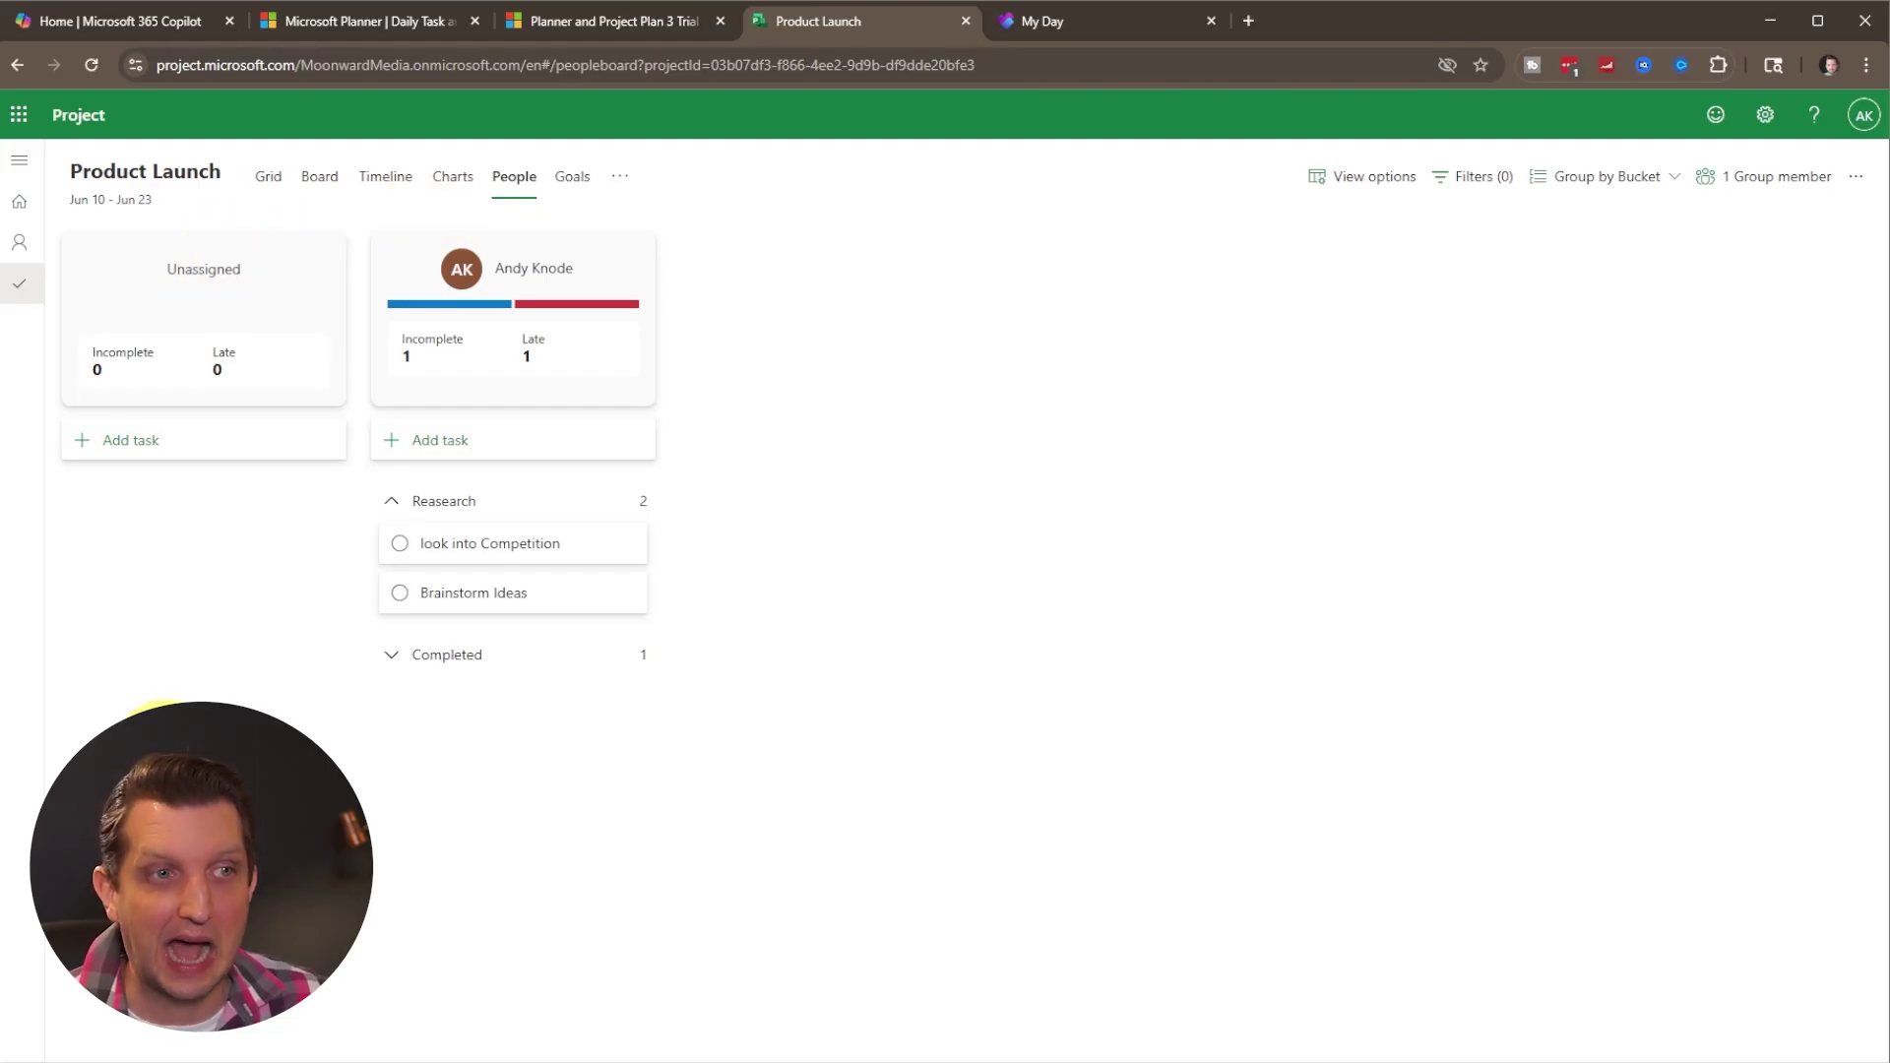
drag(493, 549, 210, 558)
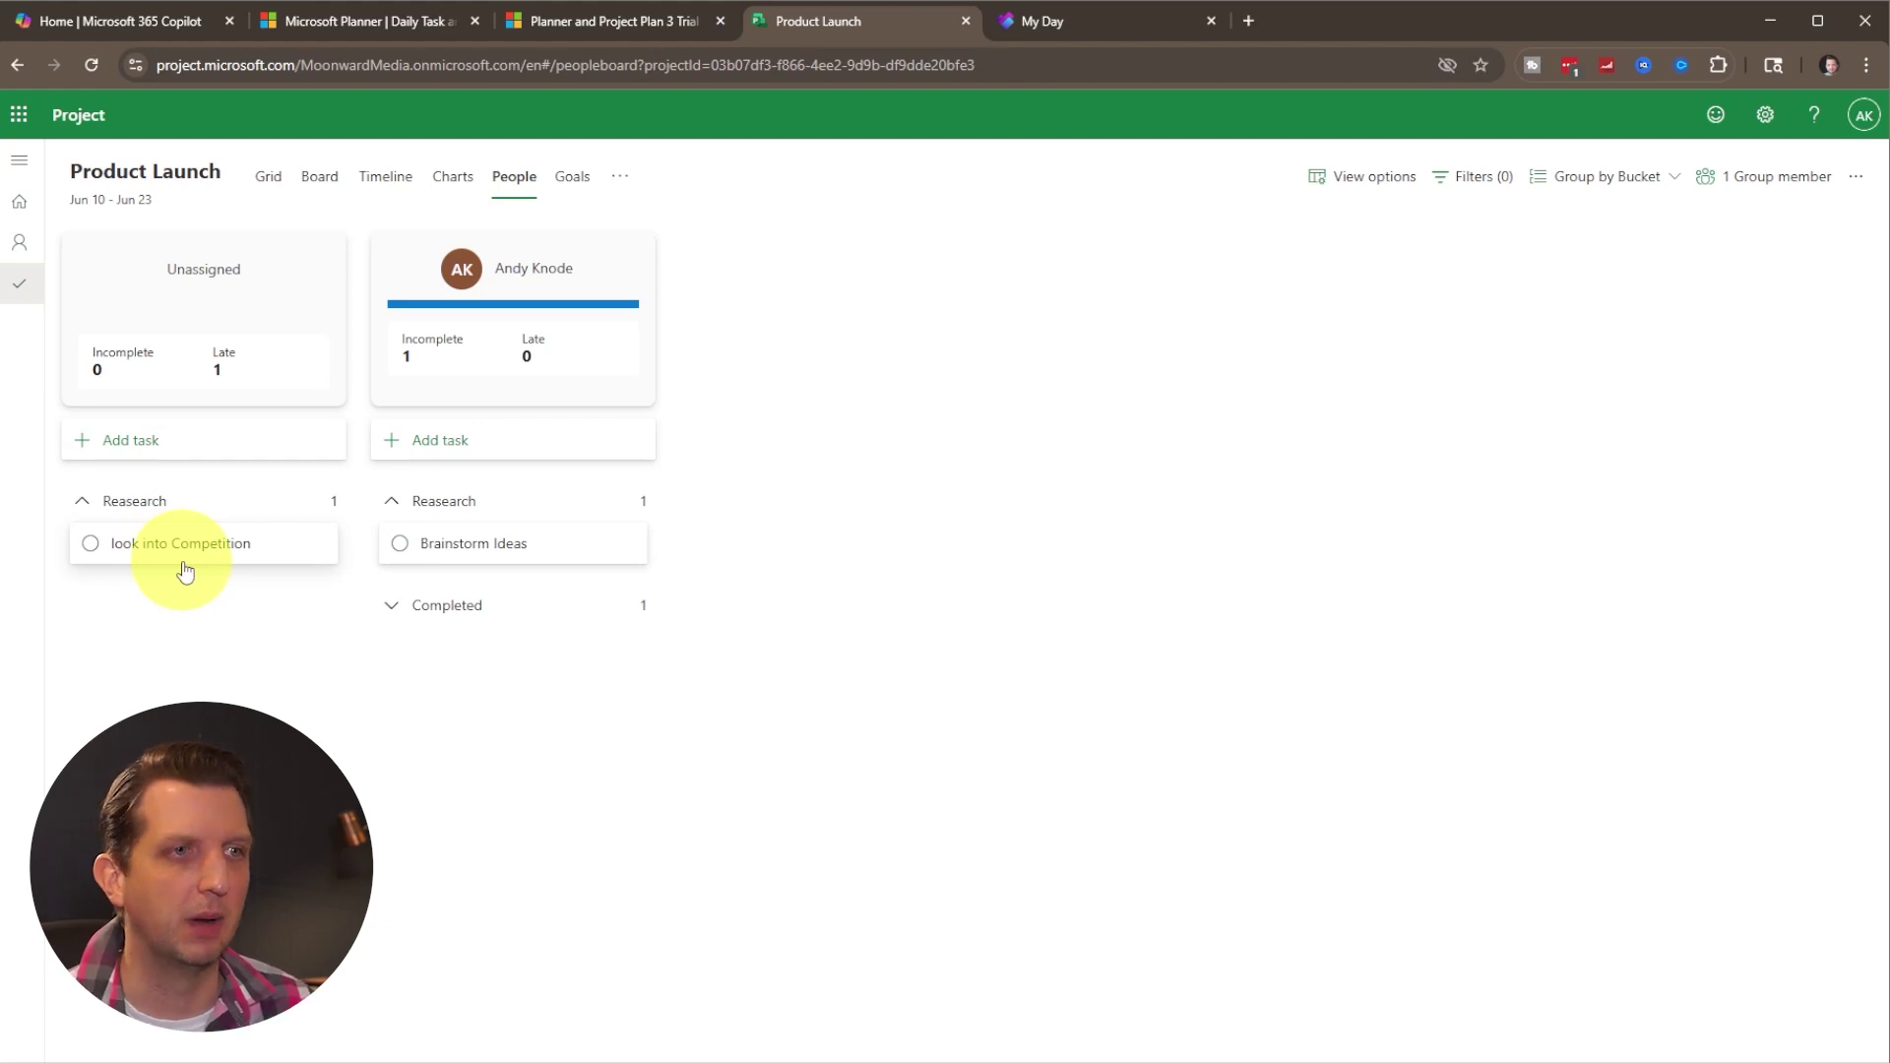
drag(198, 559, 524, 563)
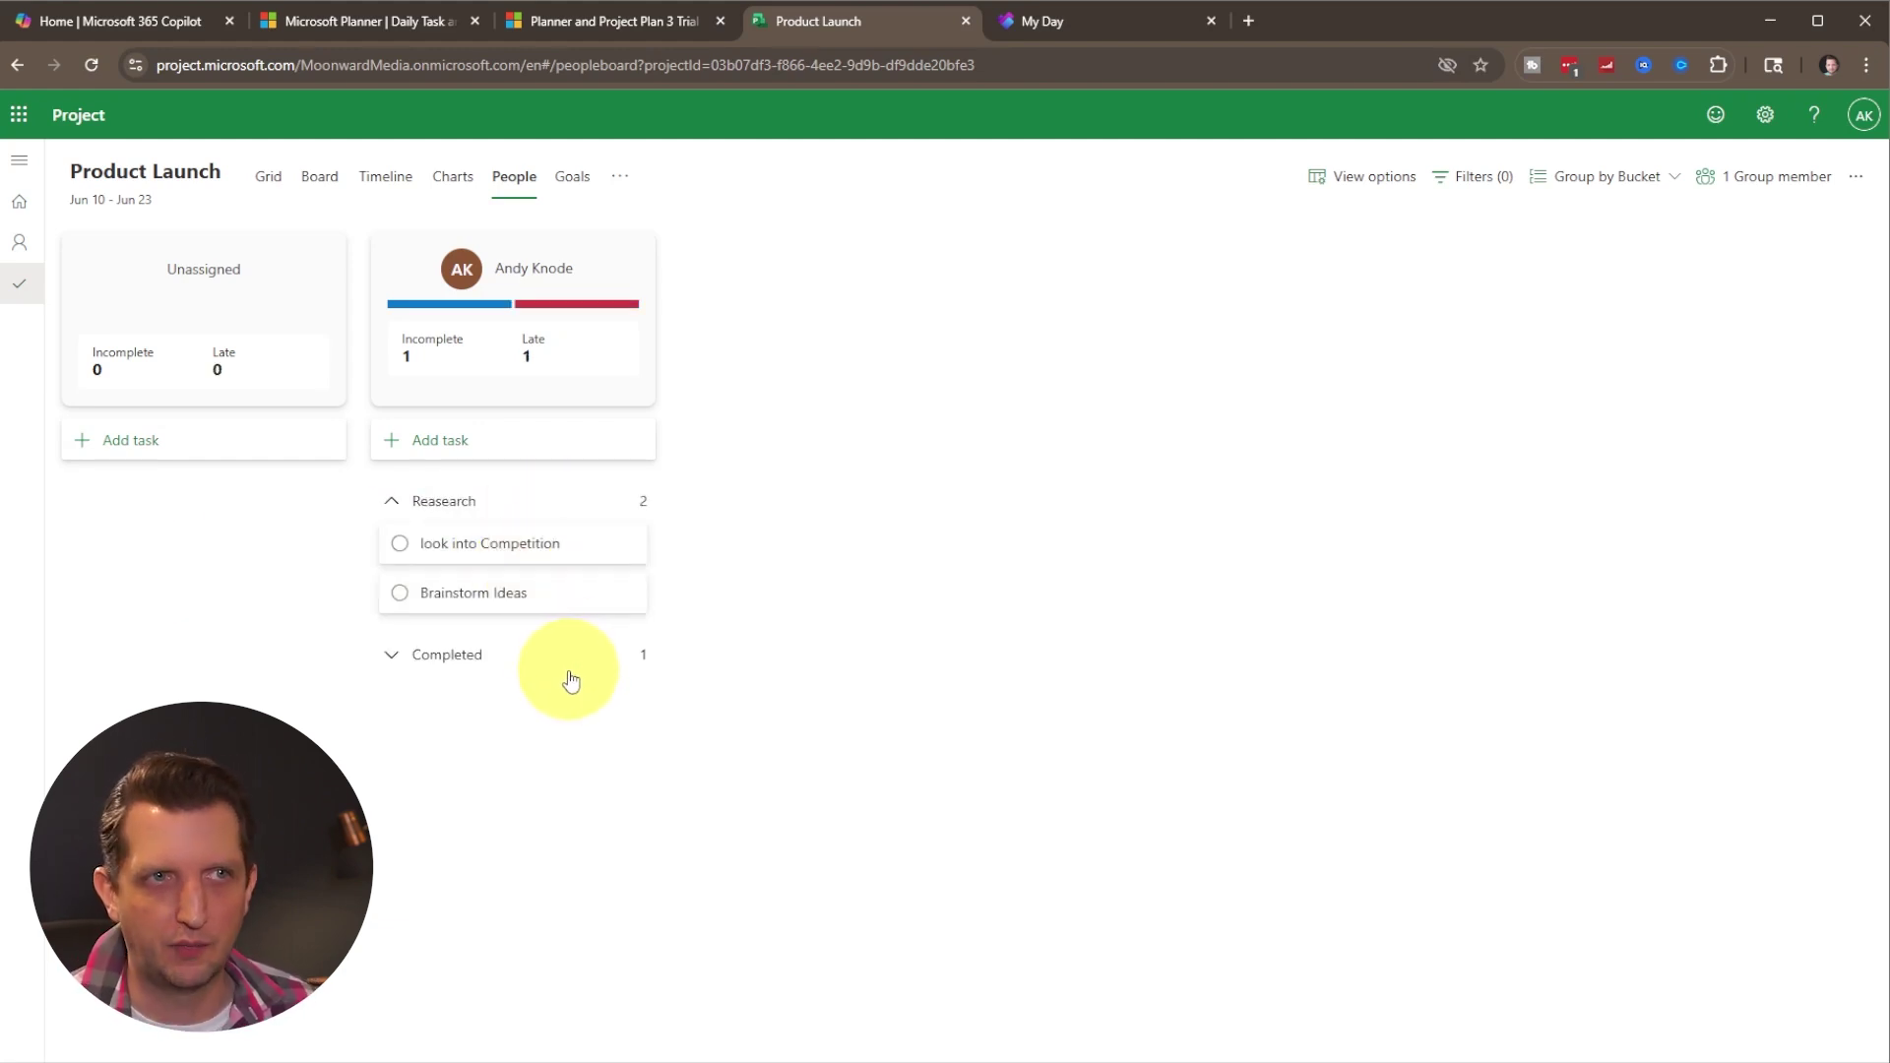
click(575, 179)
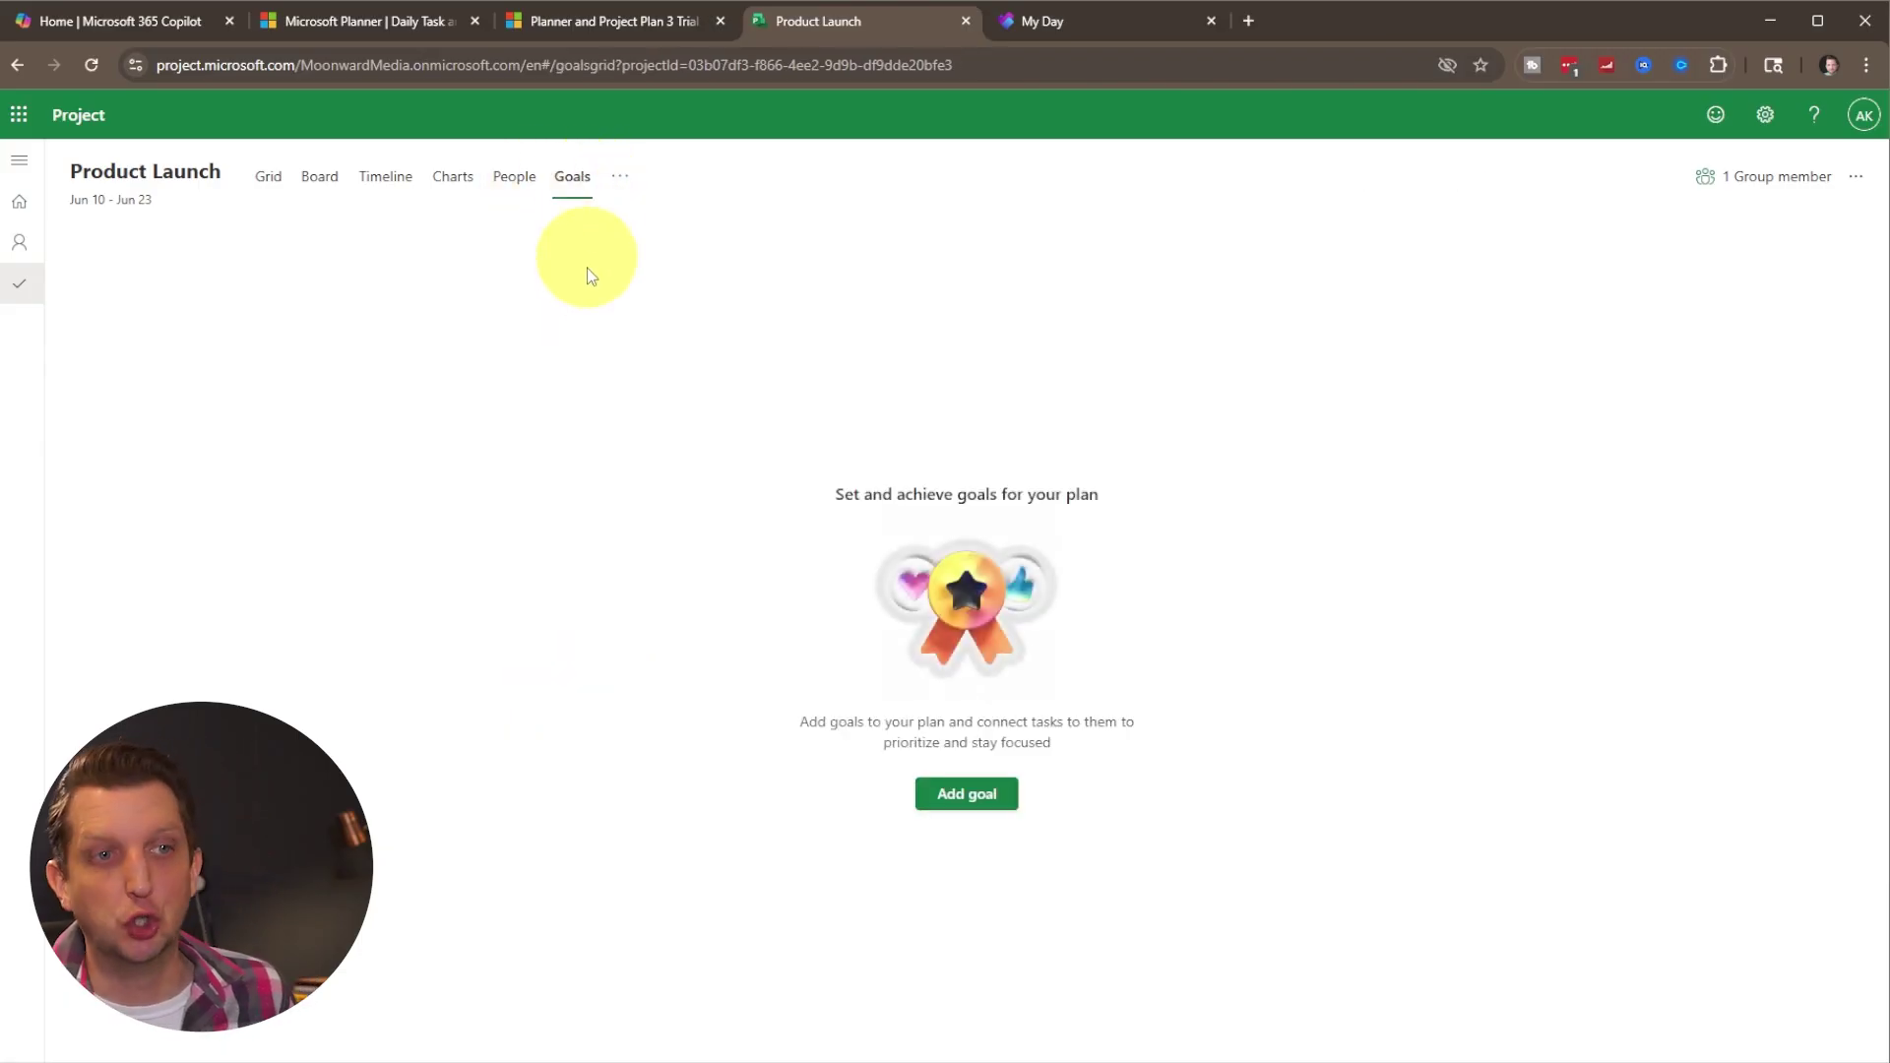
Add the goal 'Hit our Quarterly Numbers' with end date 06/30/2025.
click(969, 794)
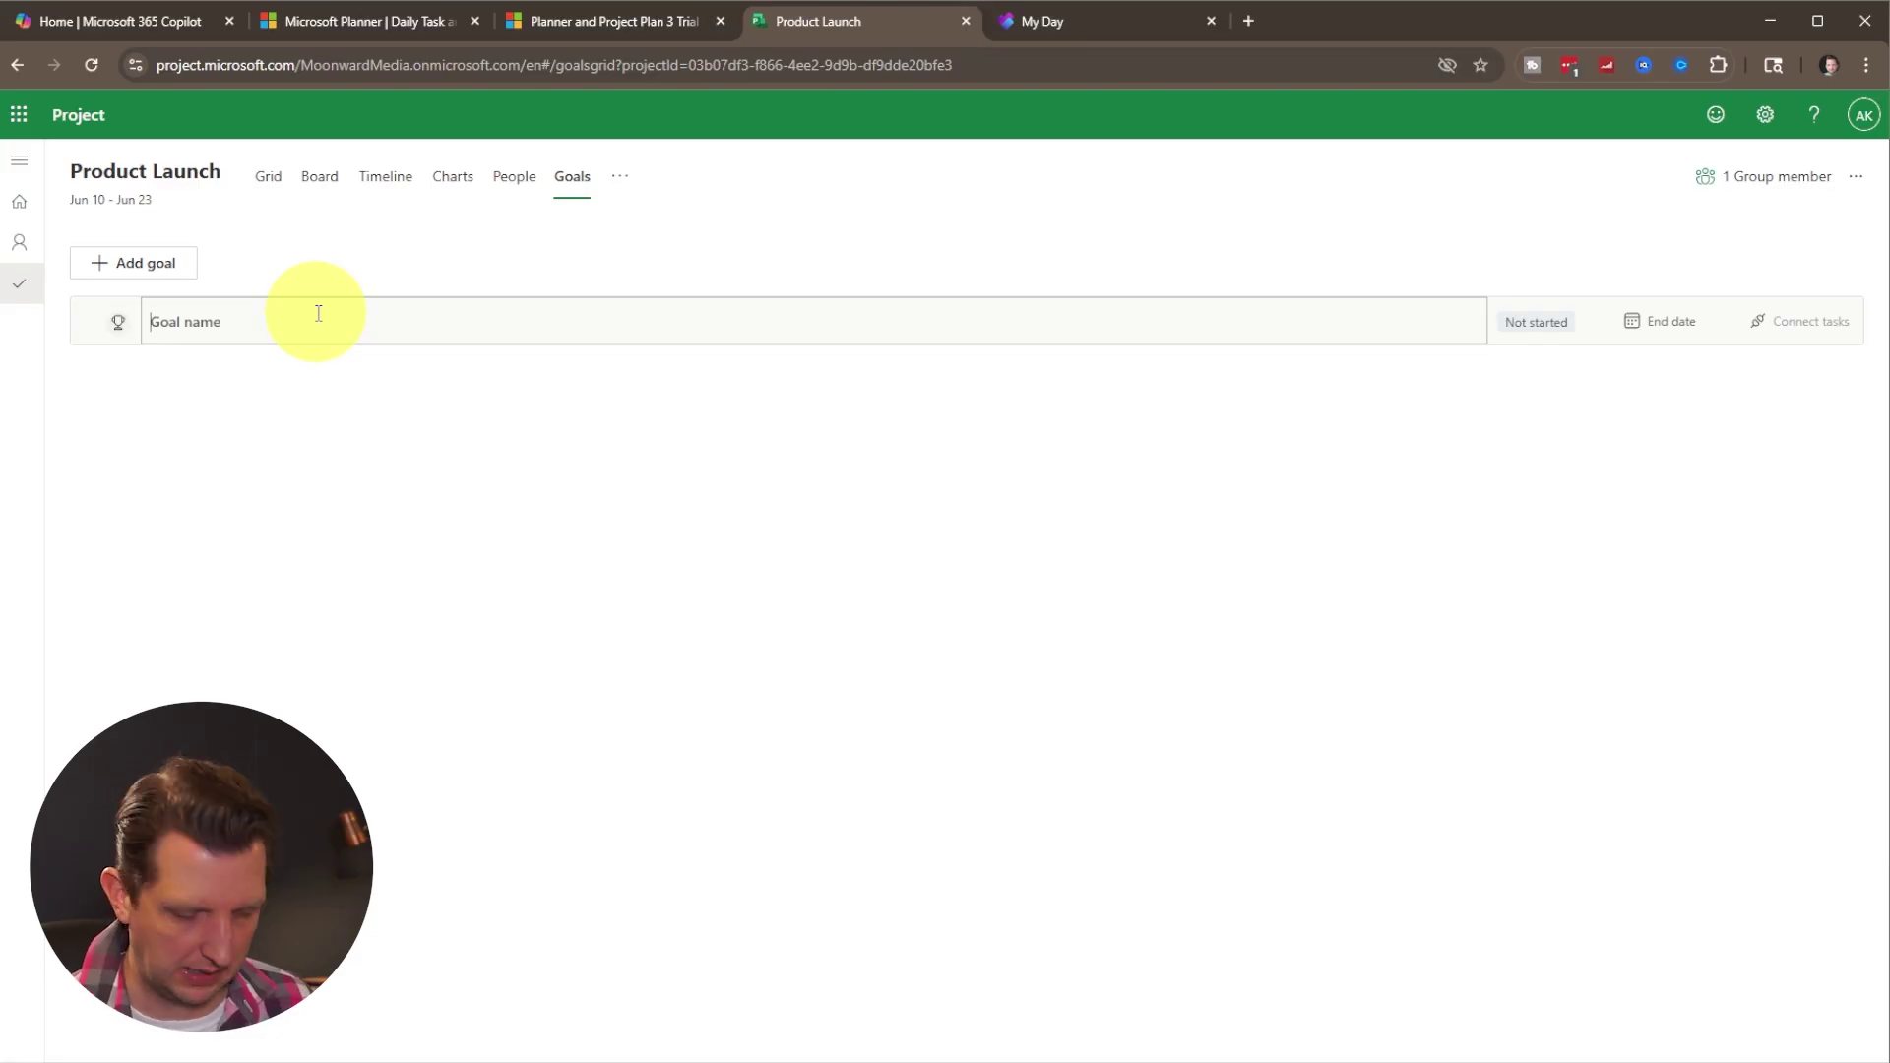
text(Hit our Quarterly Numbers)
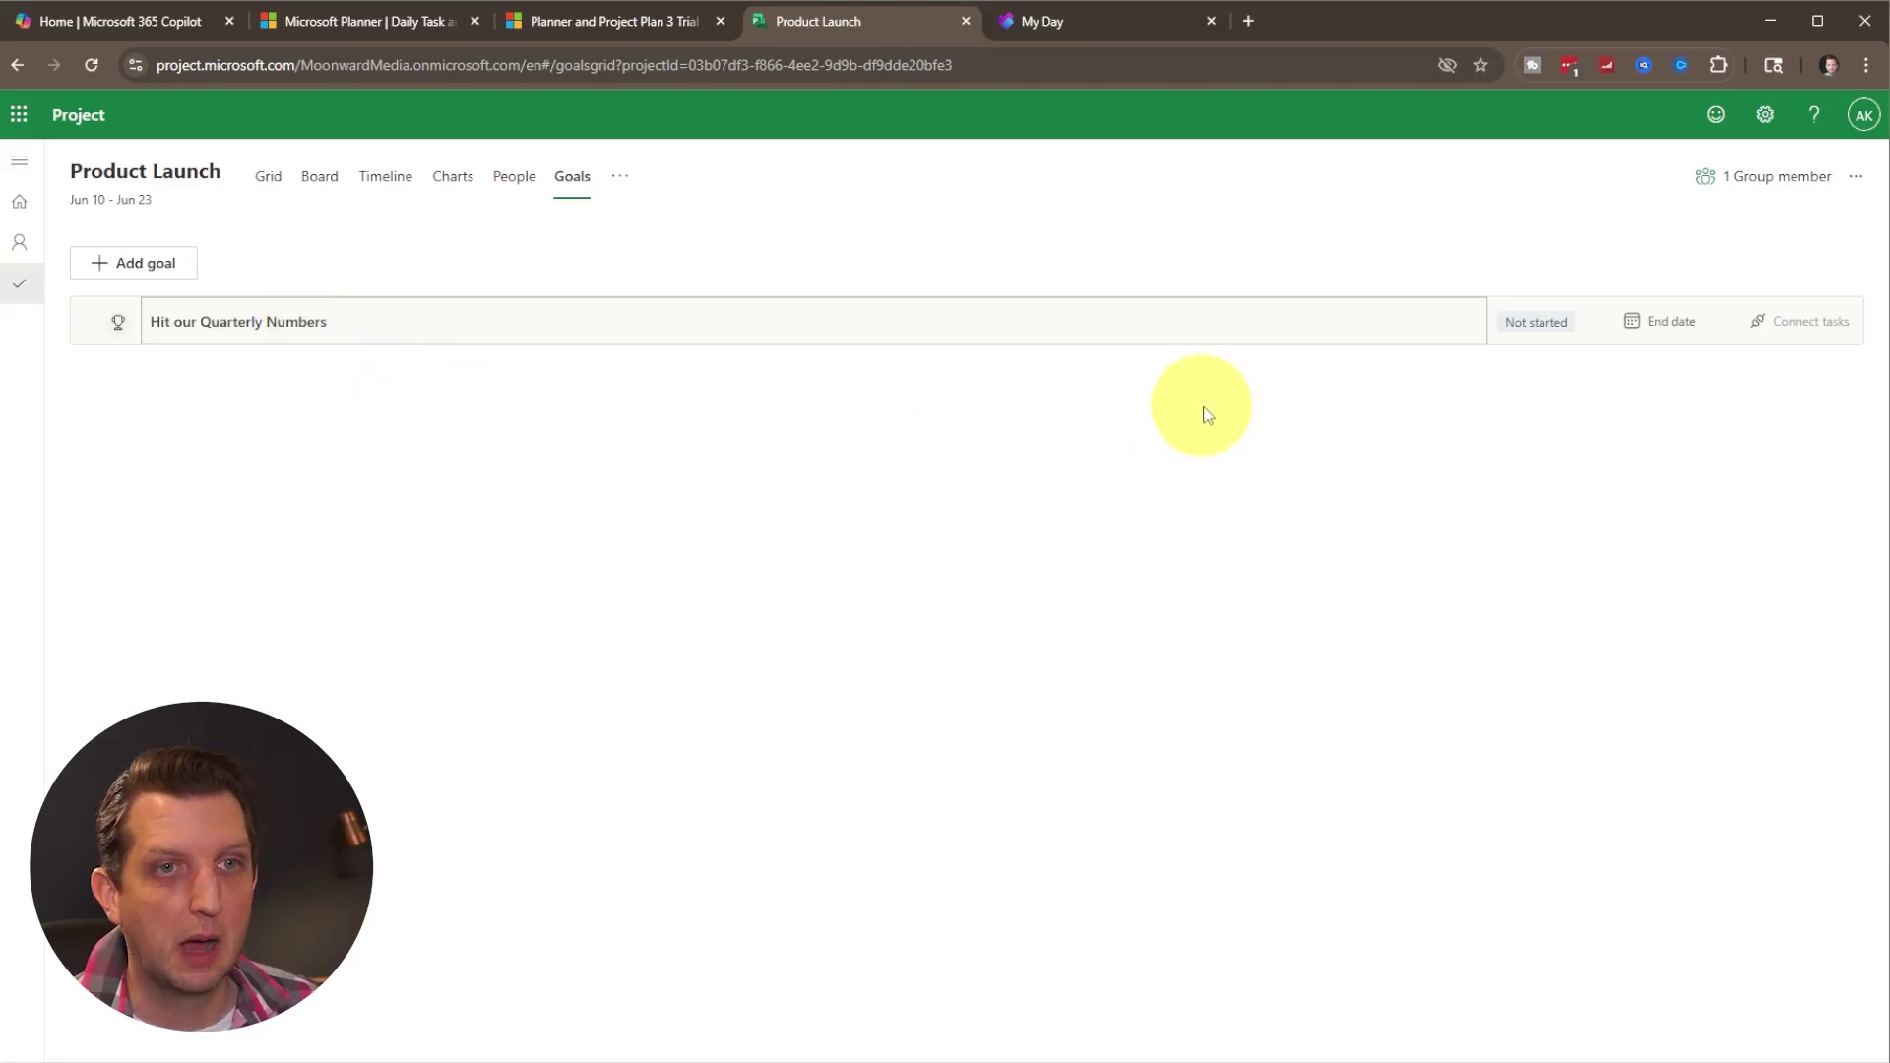
click(1666, 321)
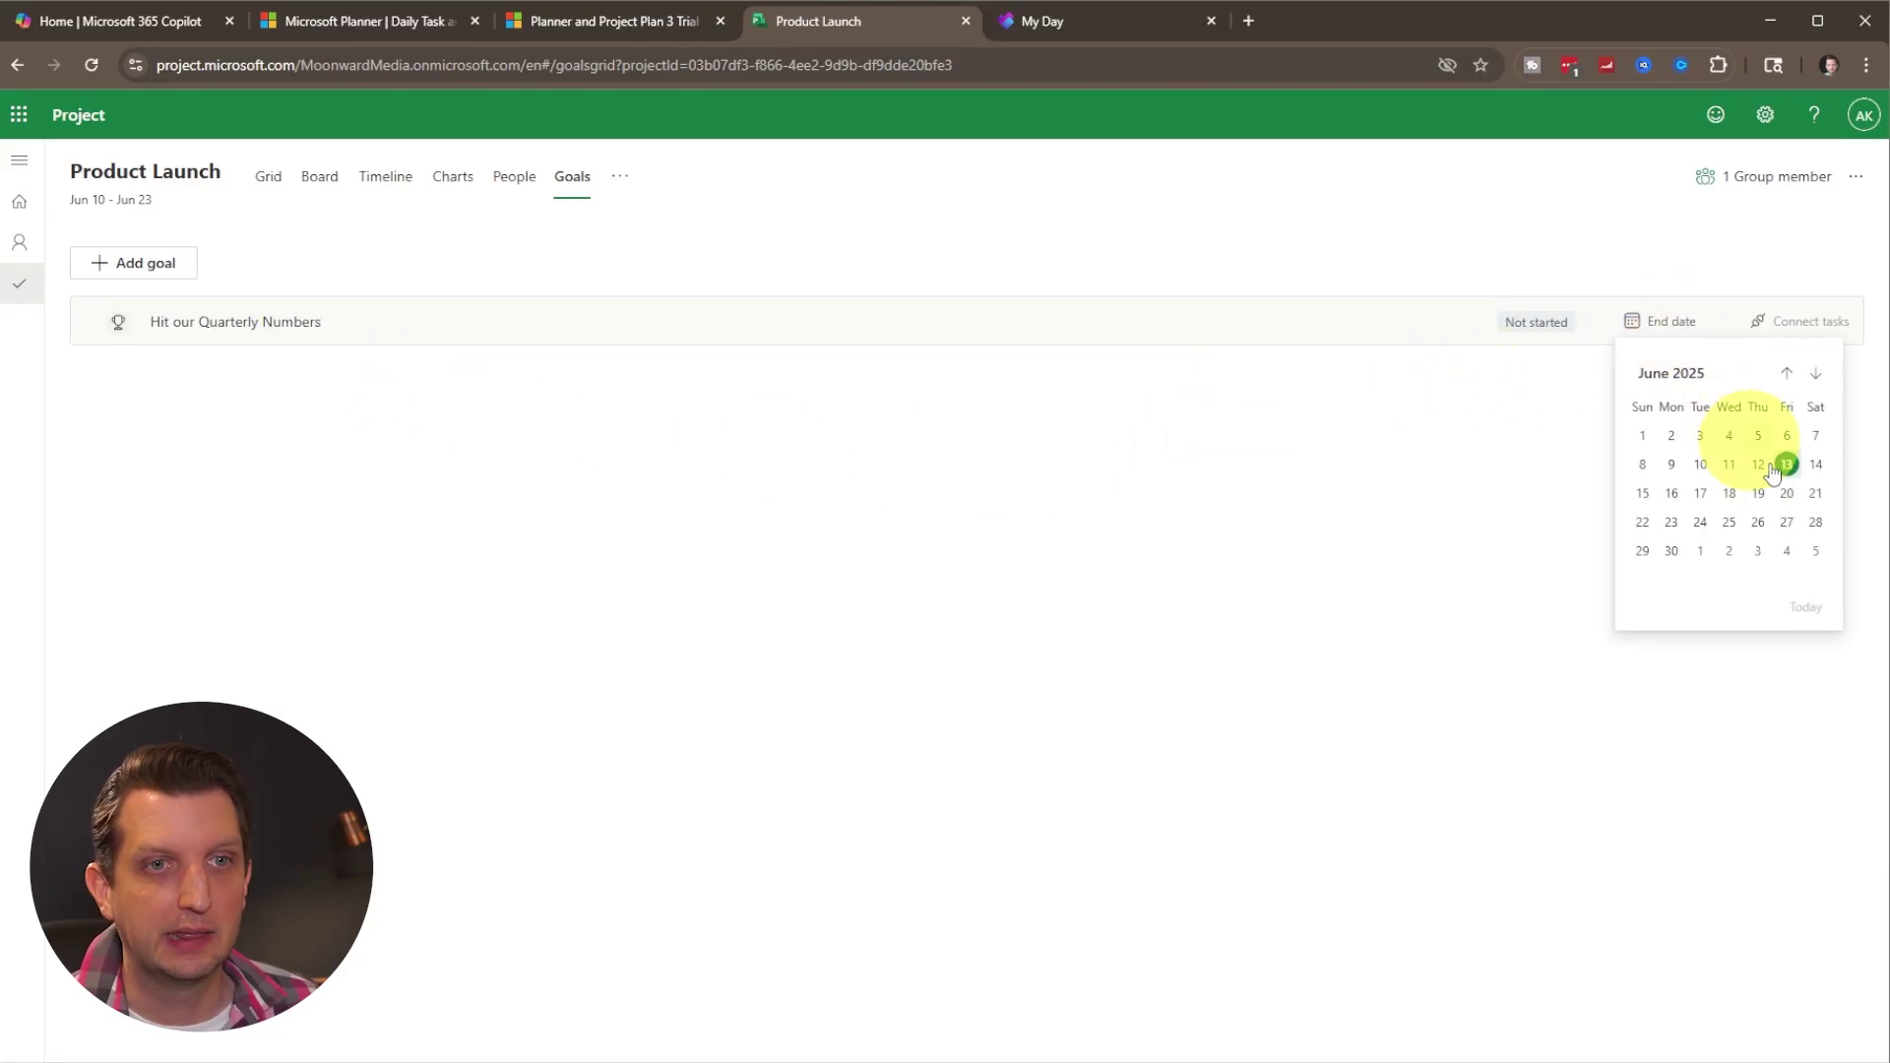
click(1671, 554)
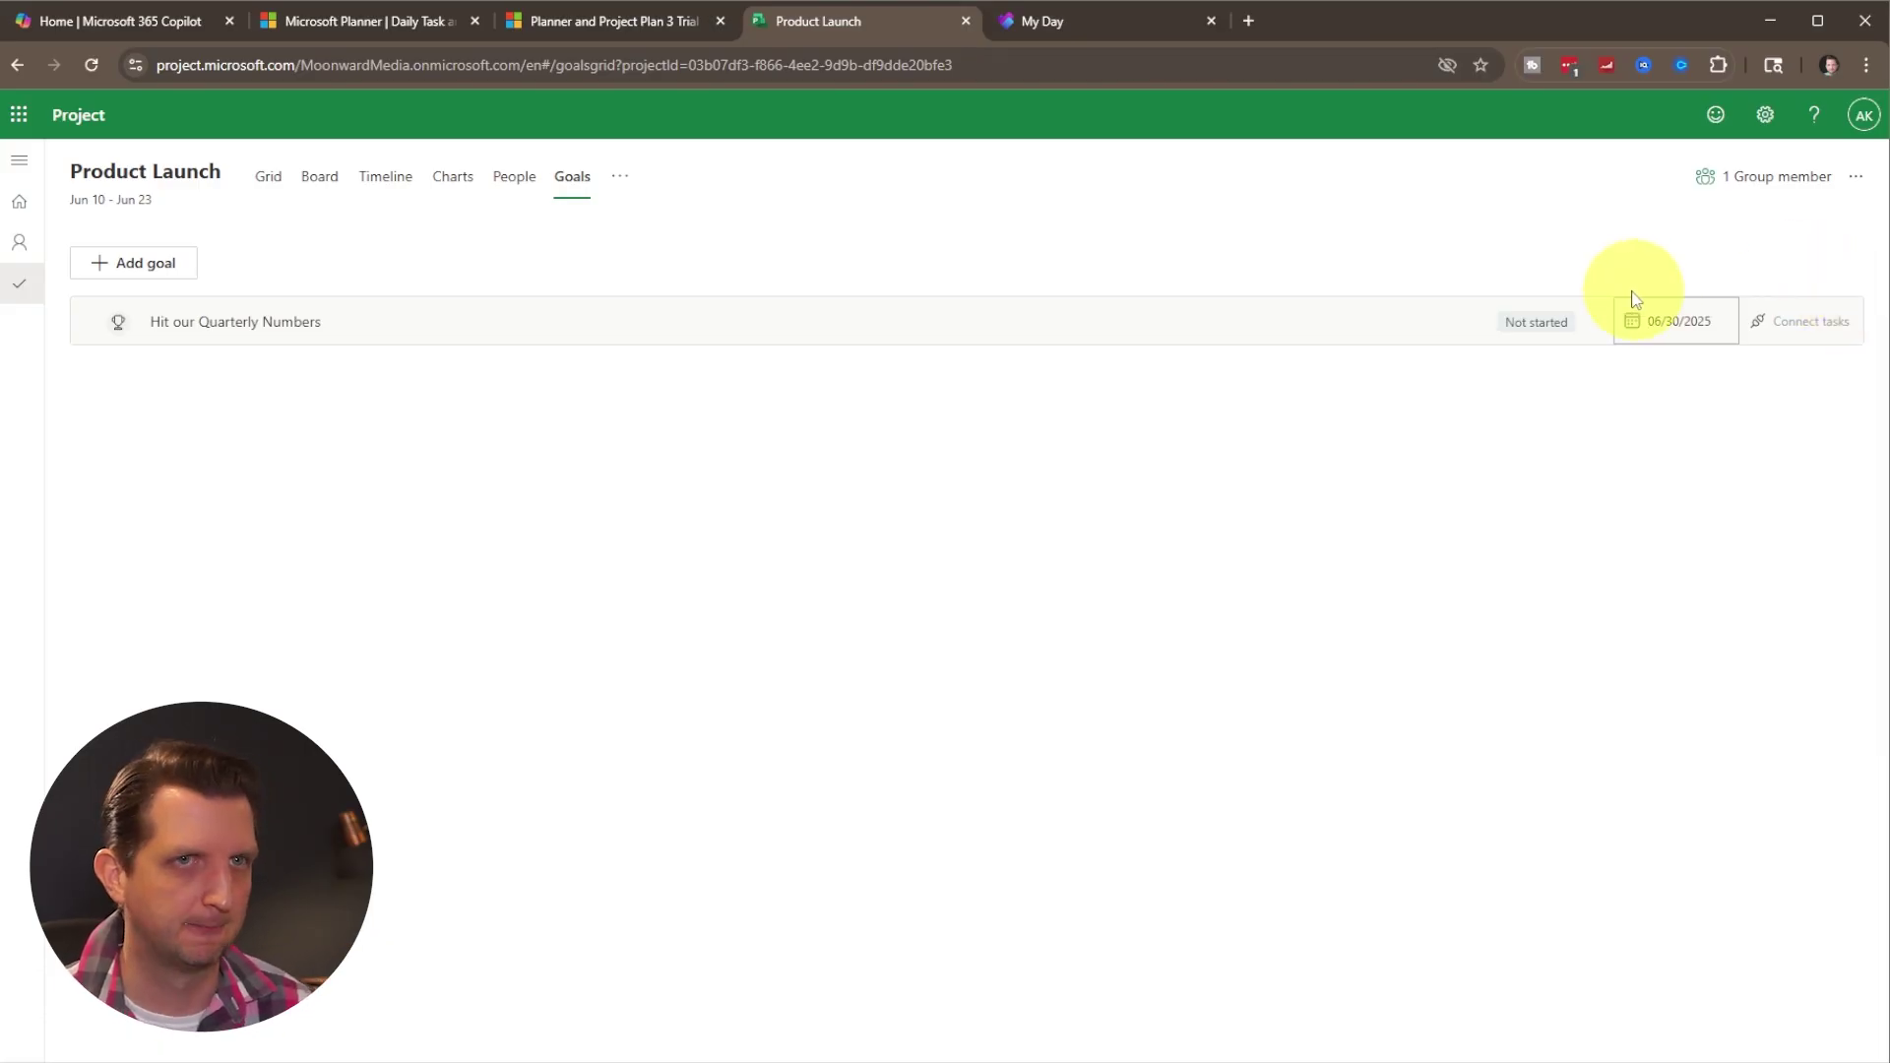
Create a blank plan named 'Prepare Taxes' starting June 26, 2025.
click(21, 205)
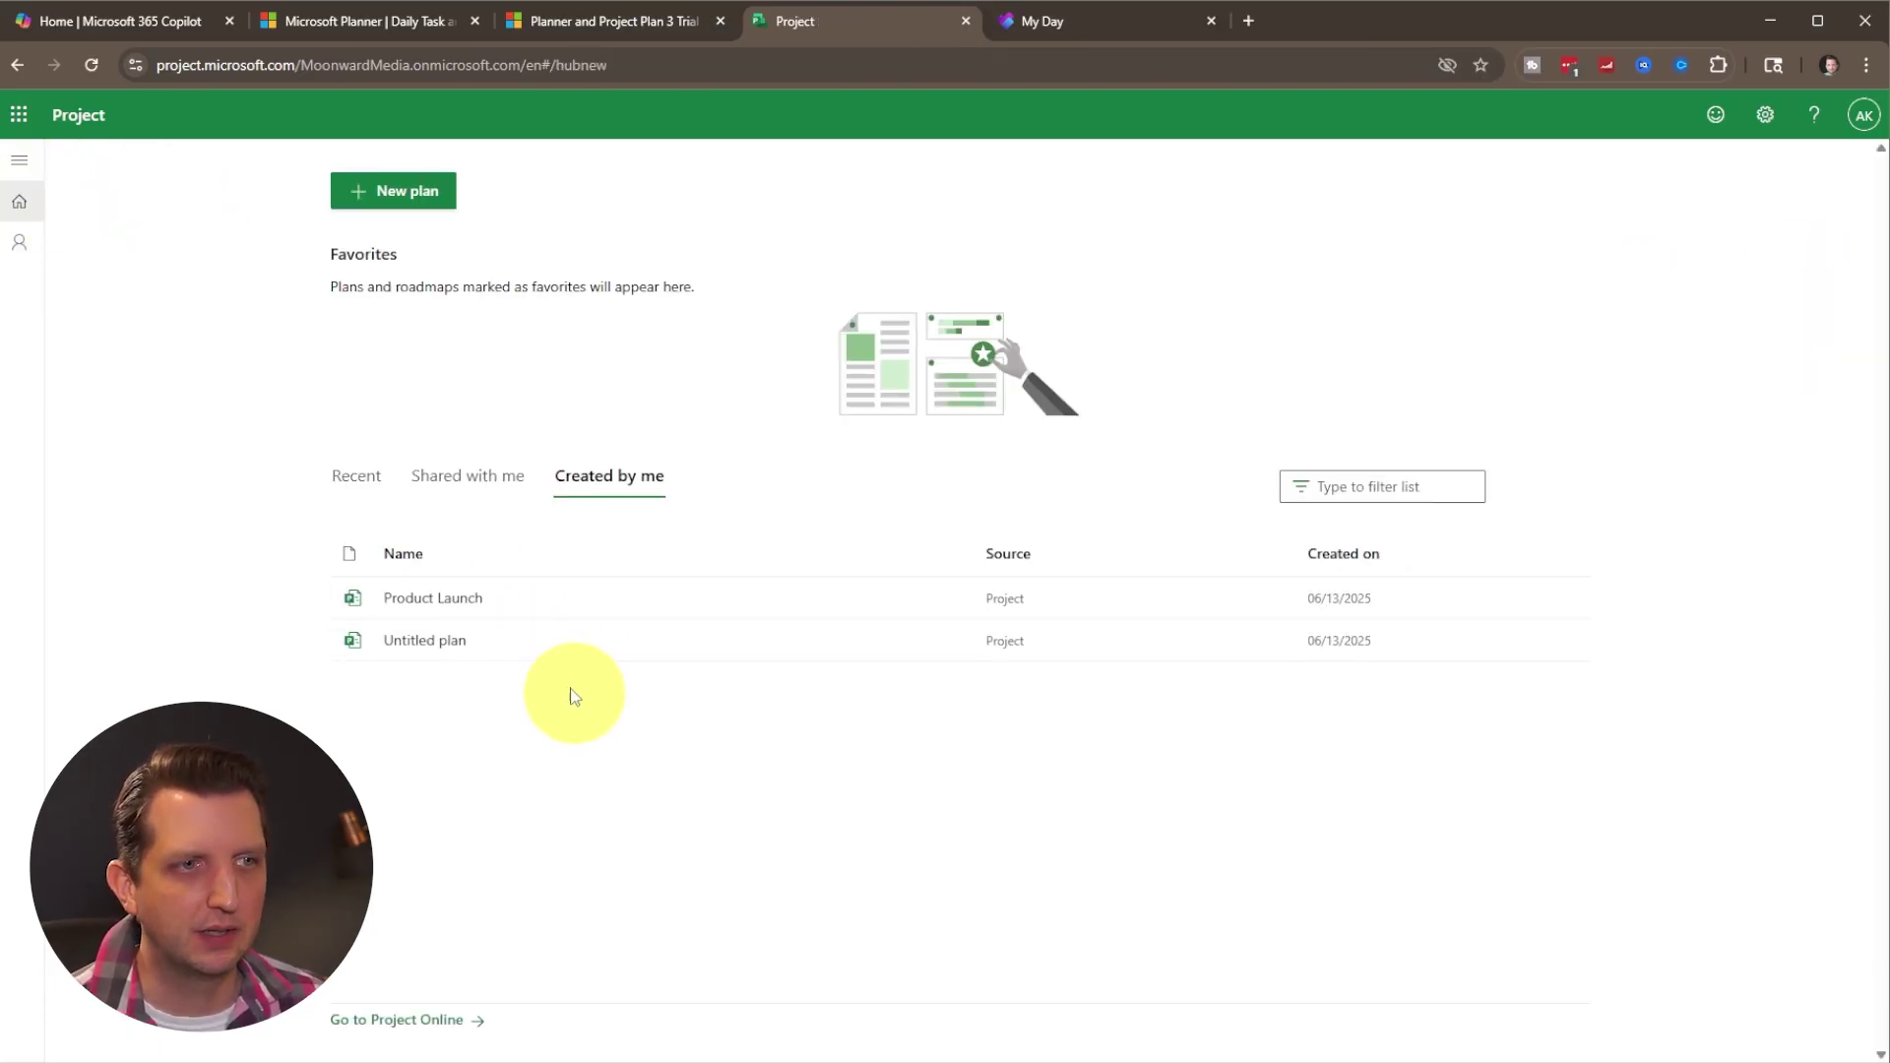
click(392, 190)
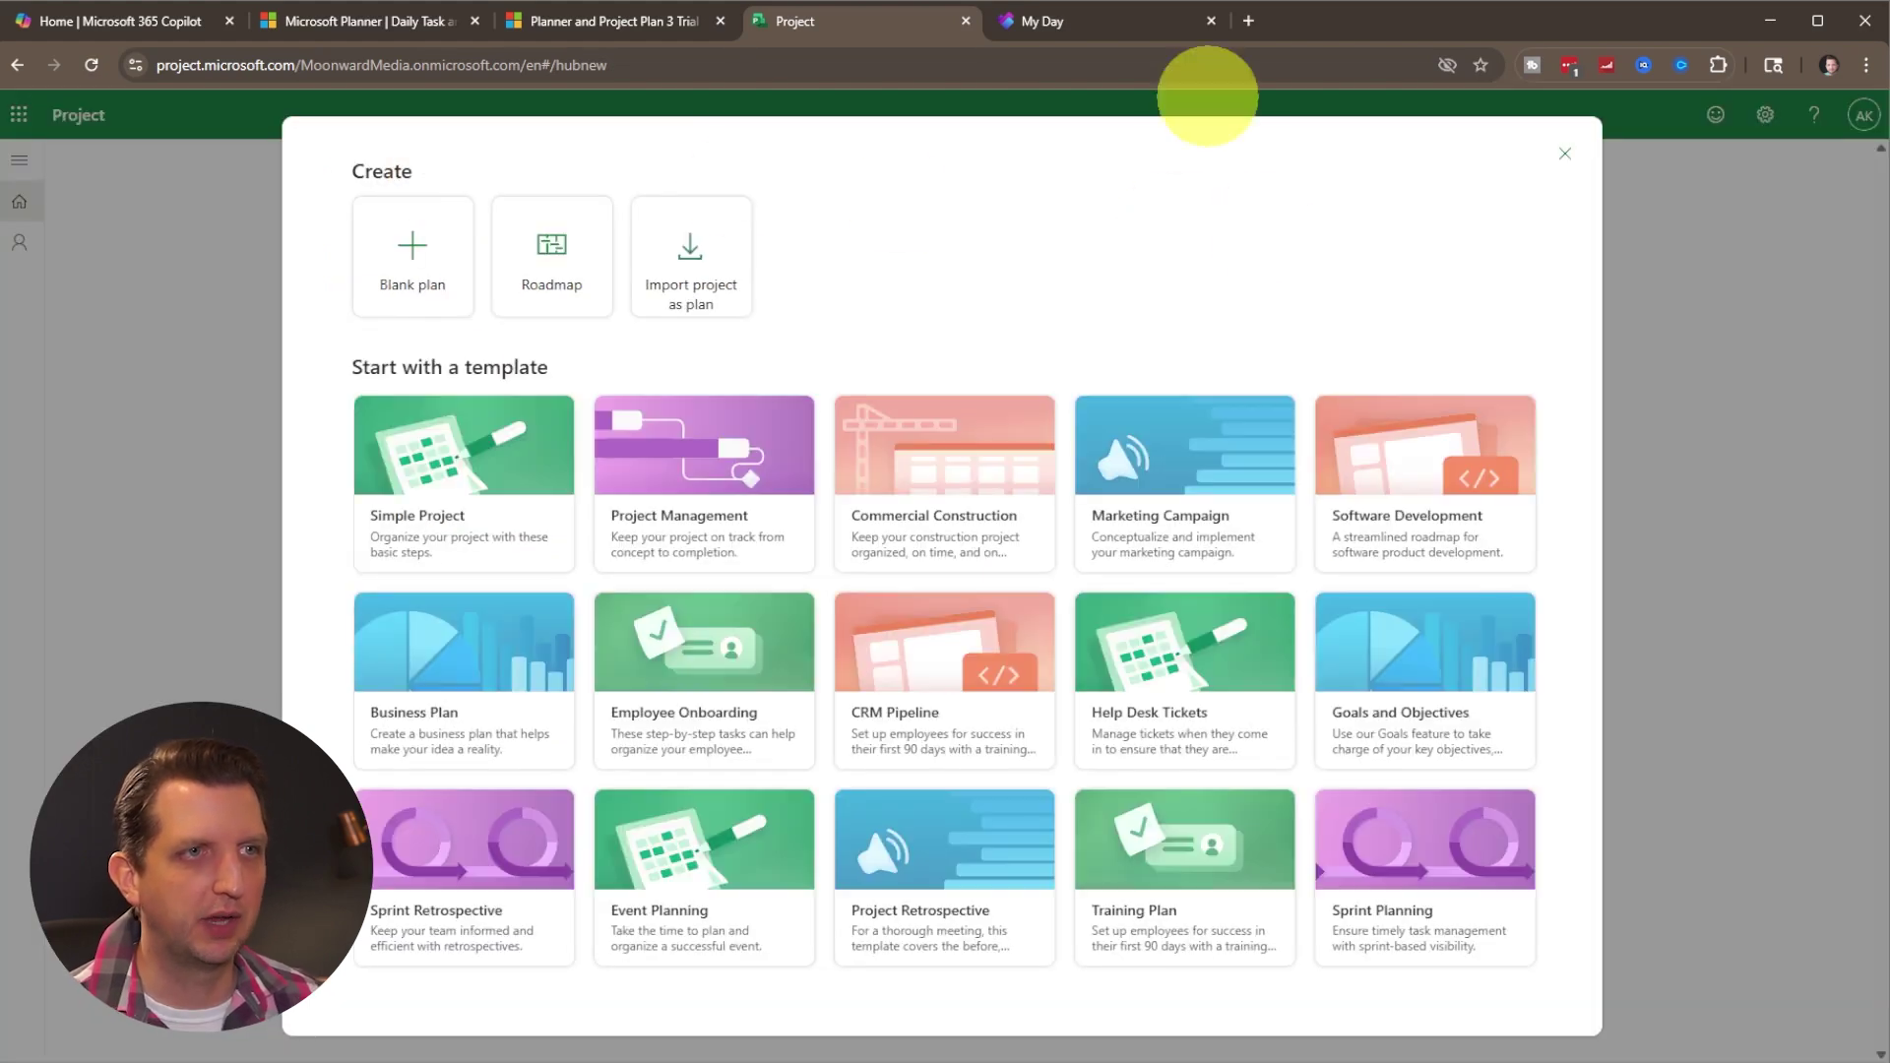
click(412, 251)
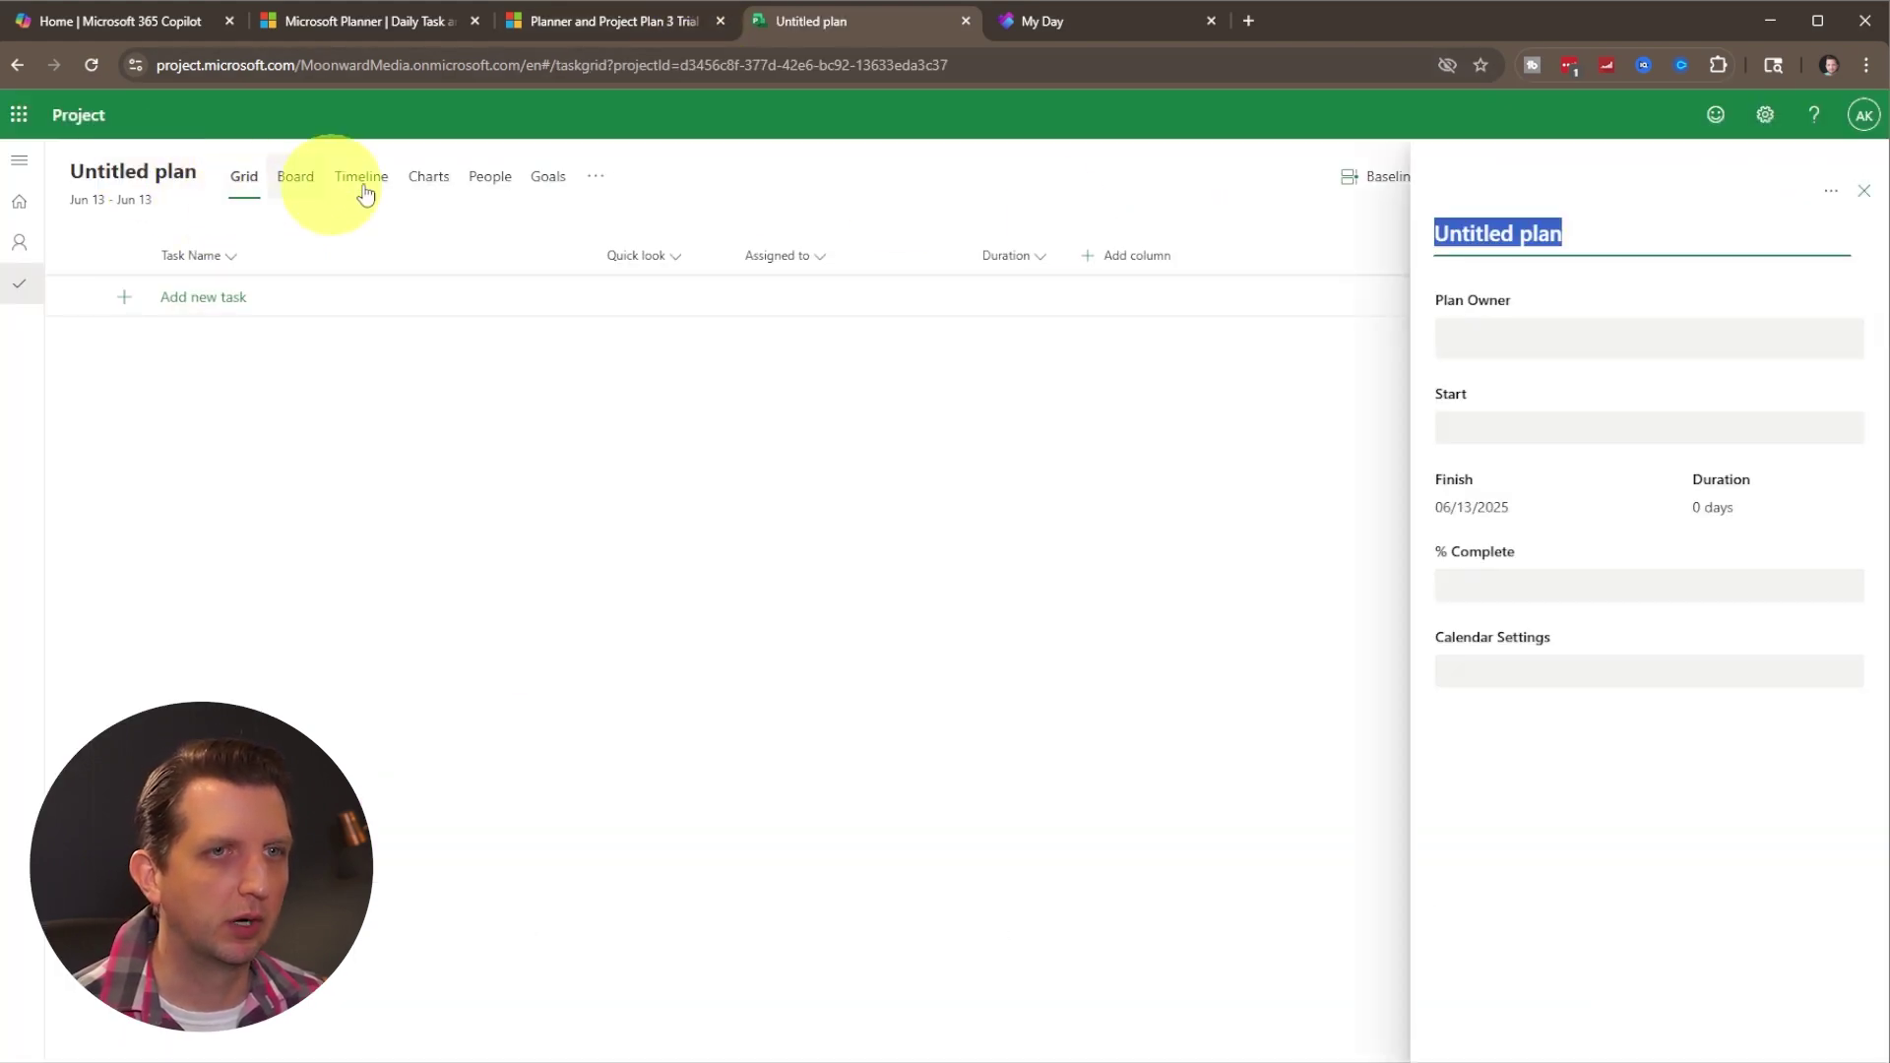
text(Prepare Taxes)
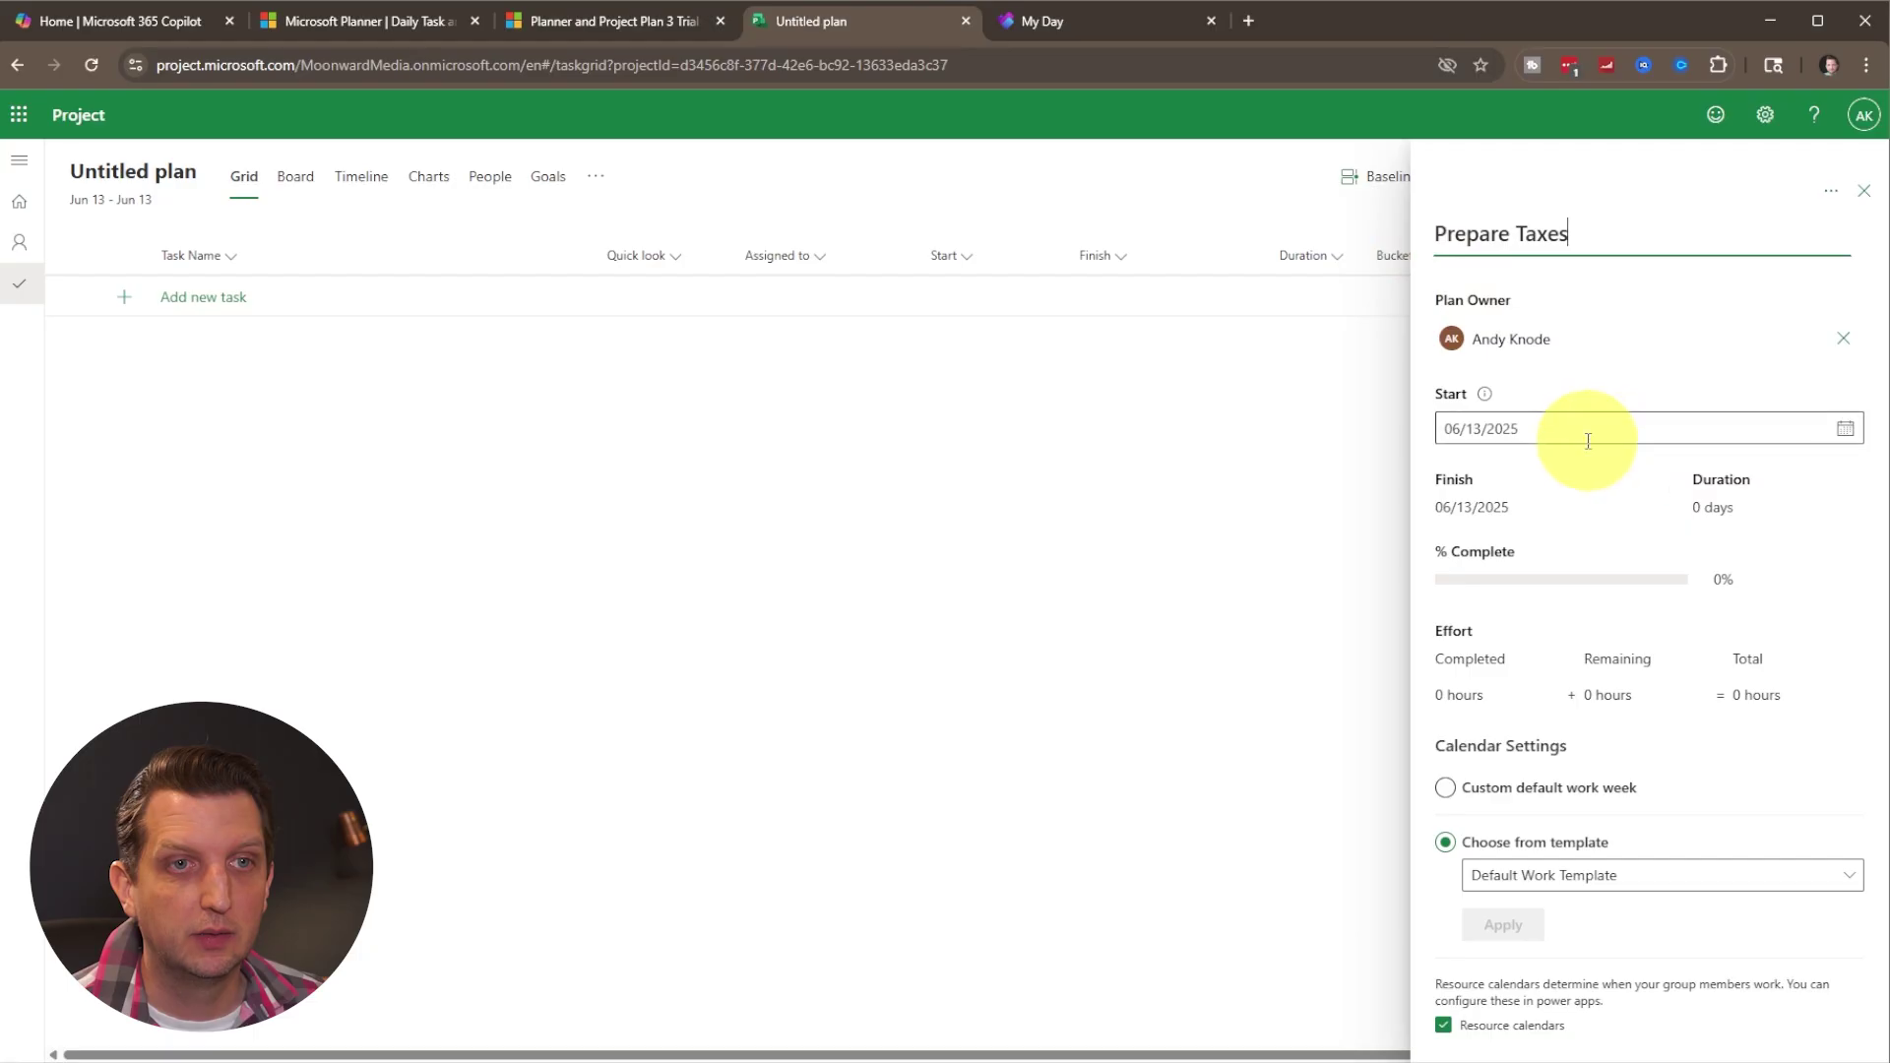
click(1845, 428)
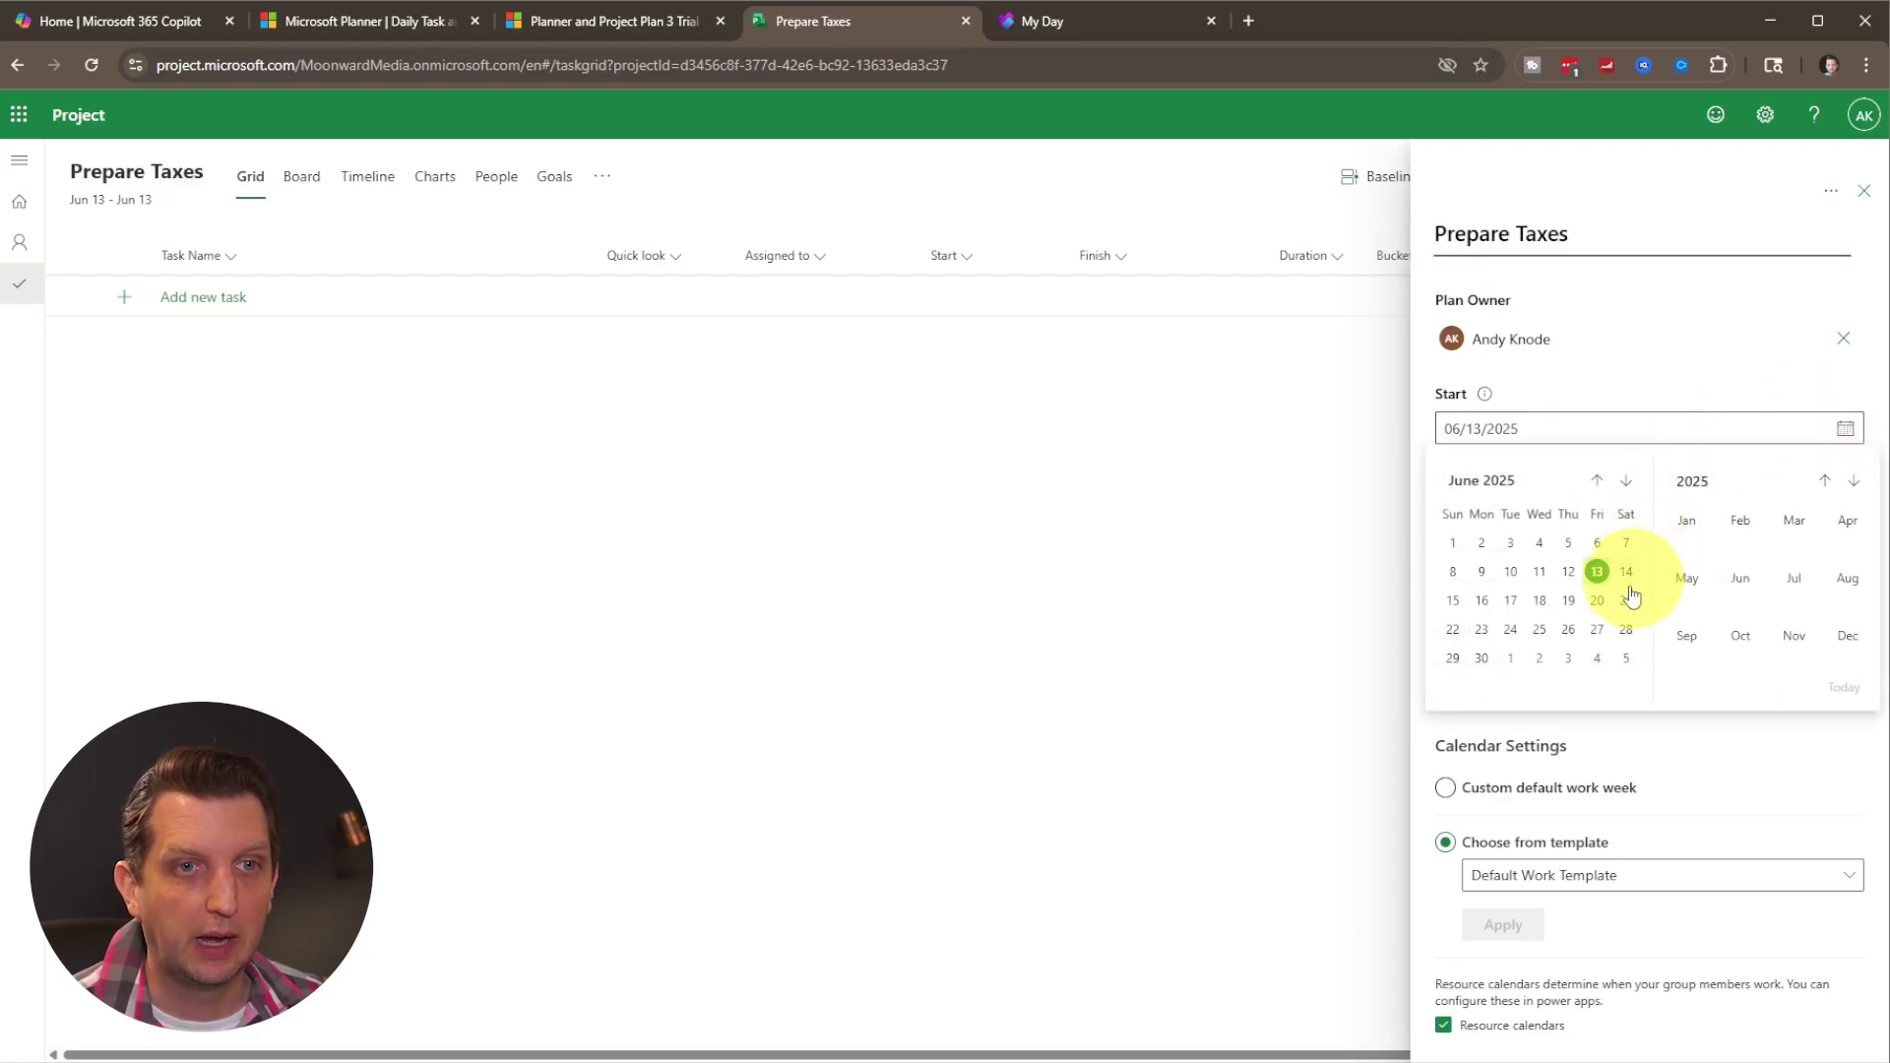
click(1569, 629)
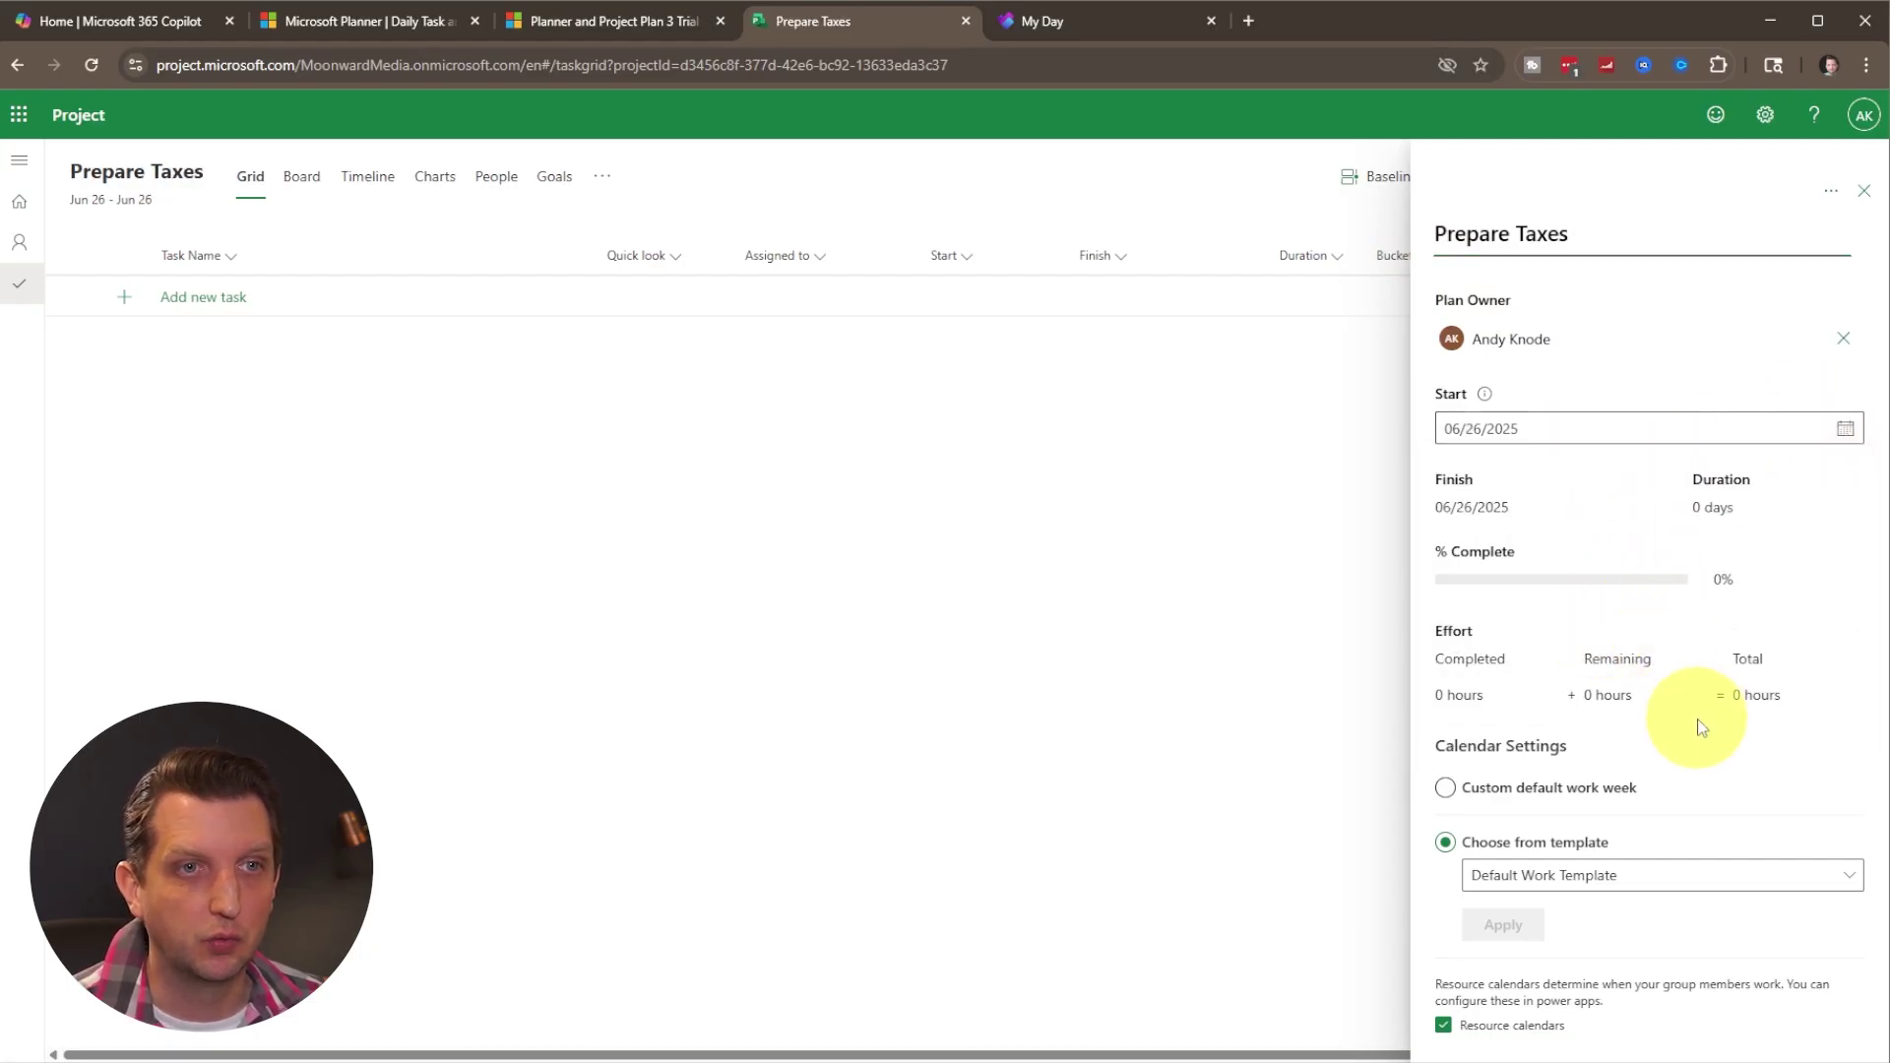
click(1866, 197)
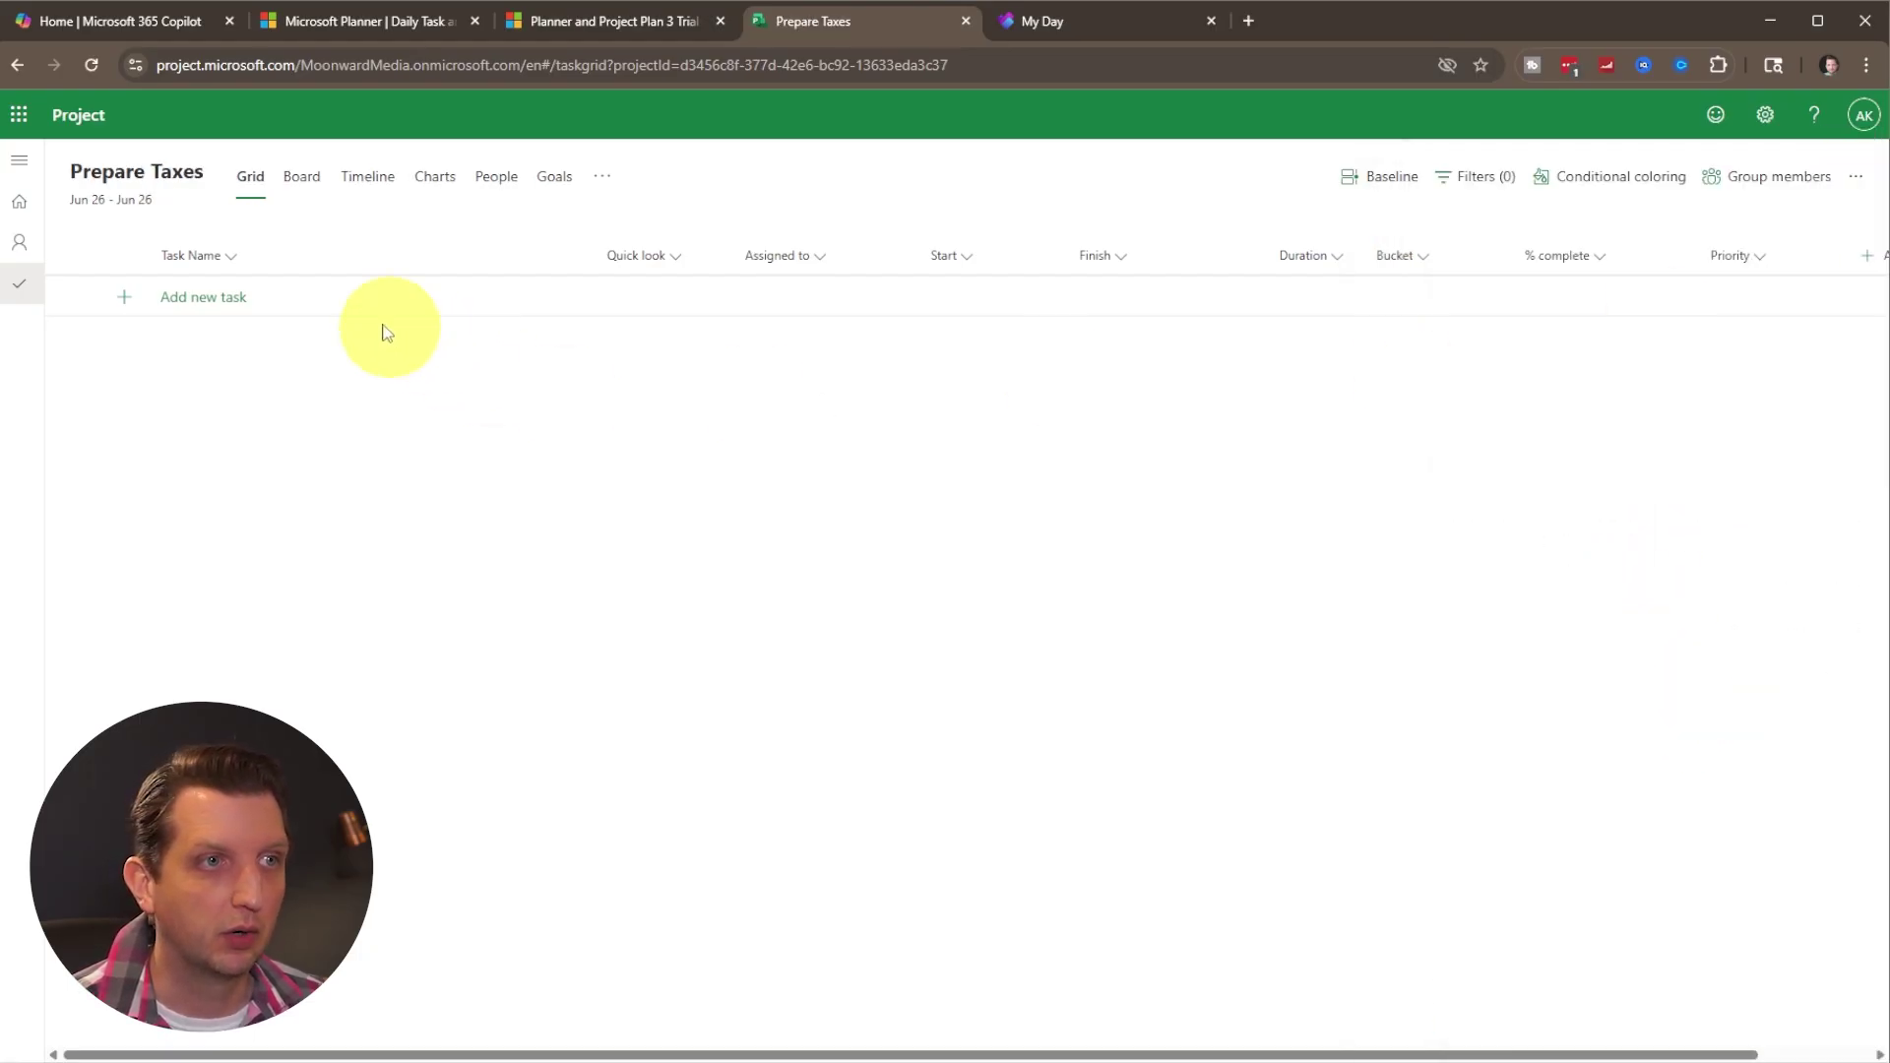
Add the task 'Gather Paper work' and assign it to the plan owner.
click(138, 296)
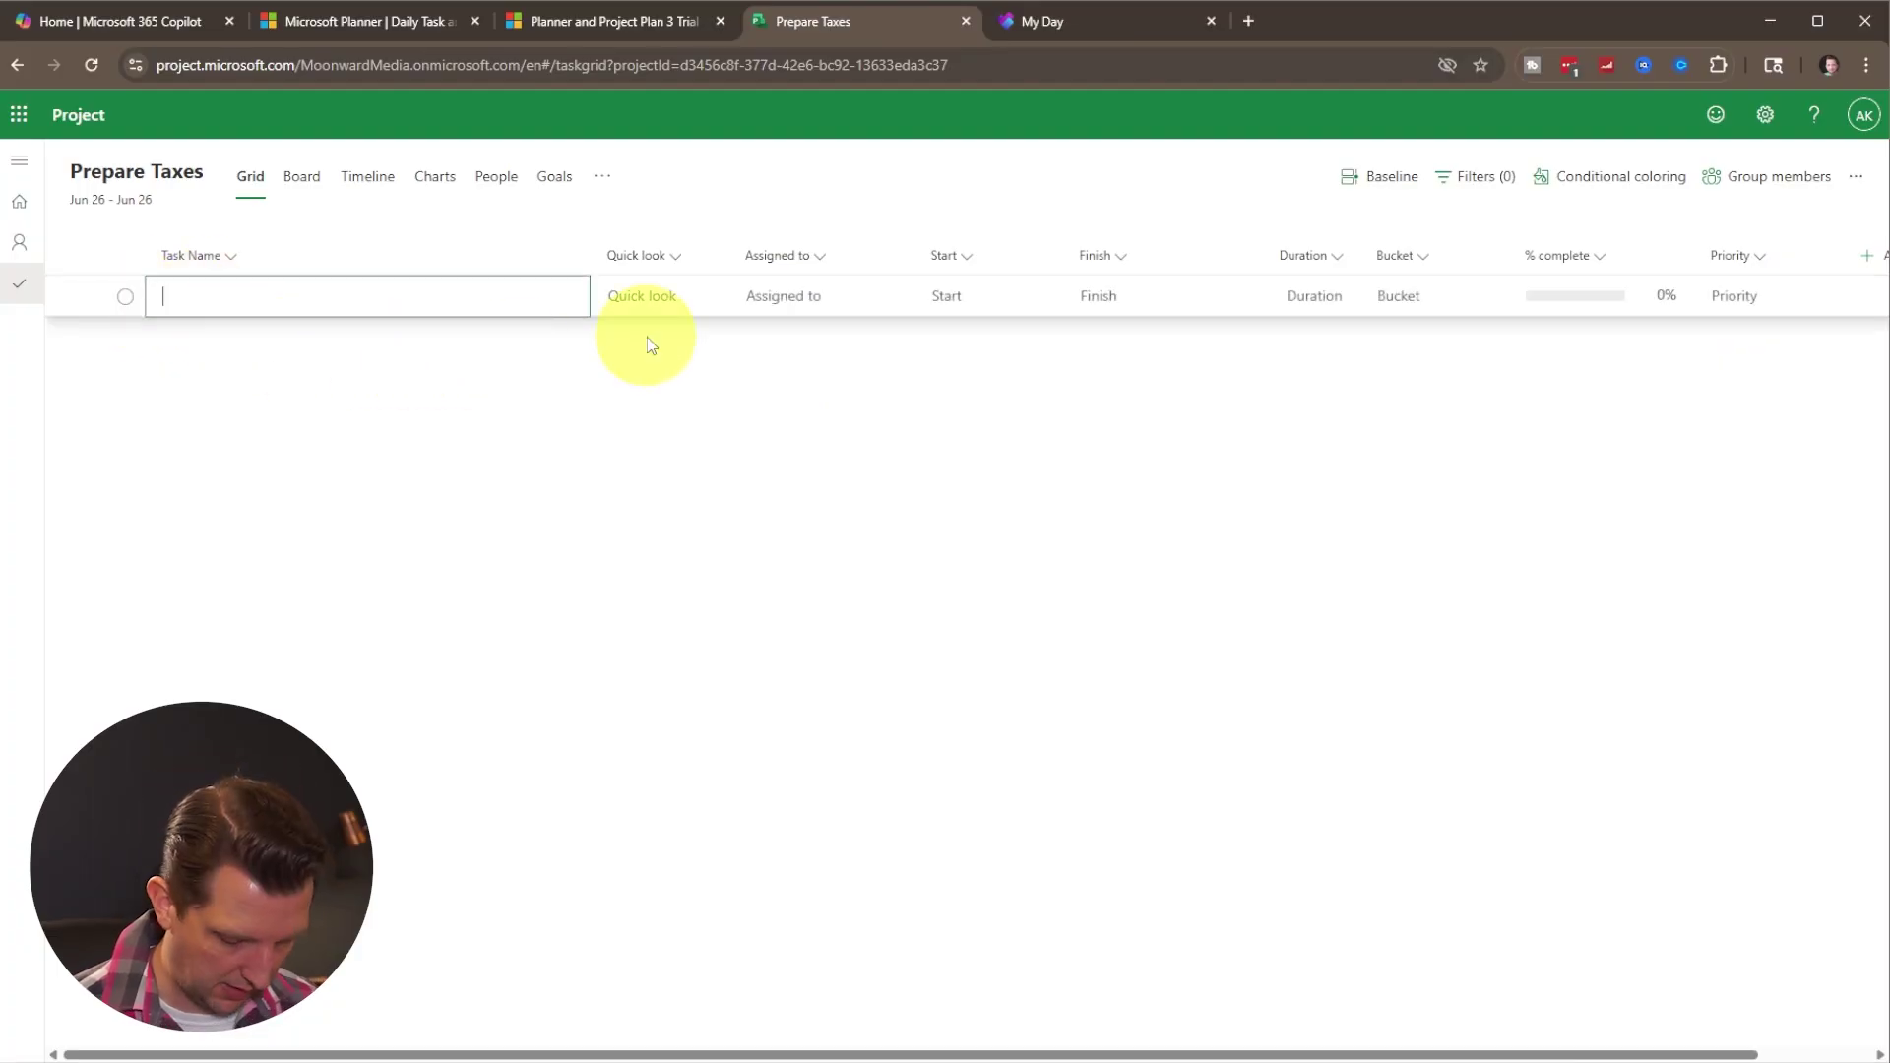
text(Gather Paper work)
click(802, 295)
click(802, 424)
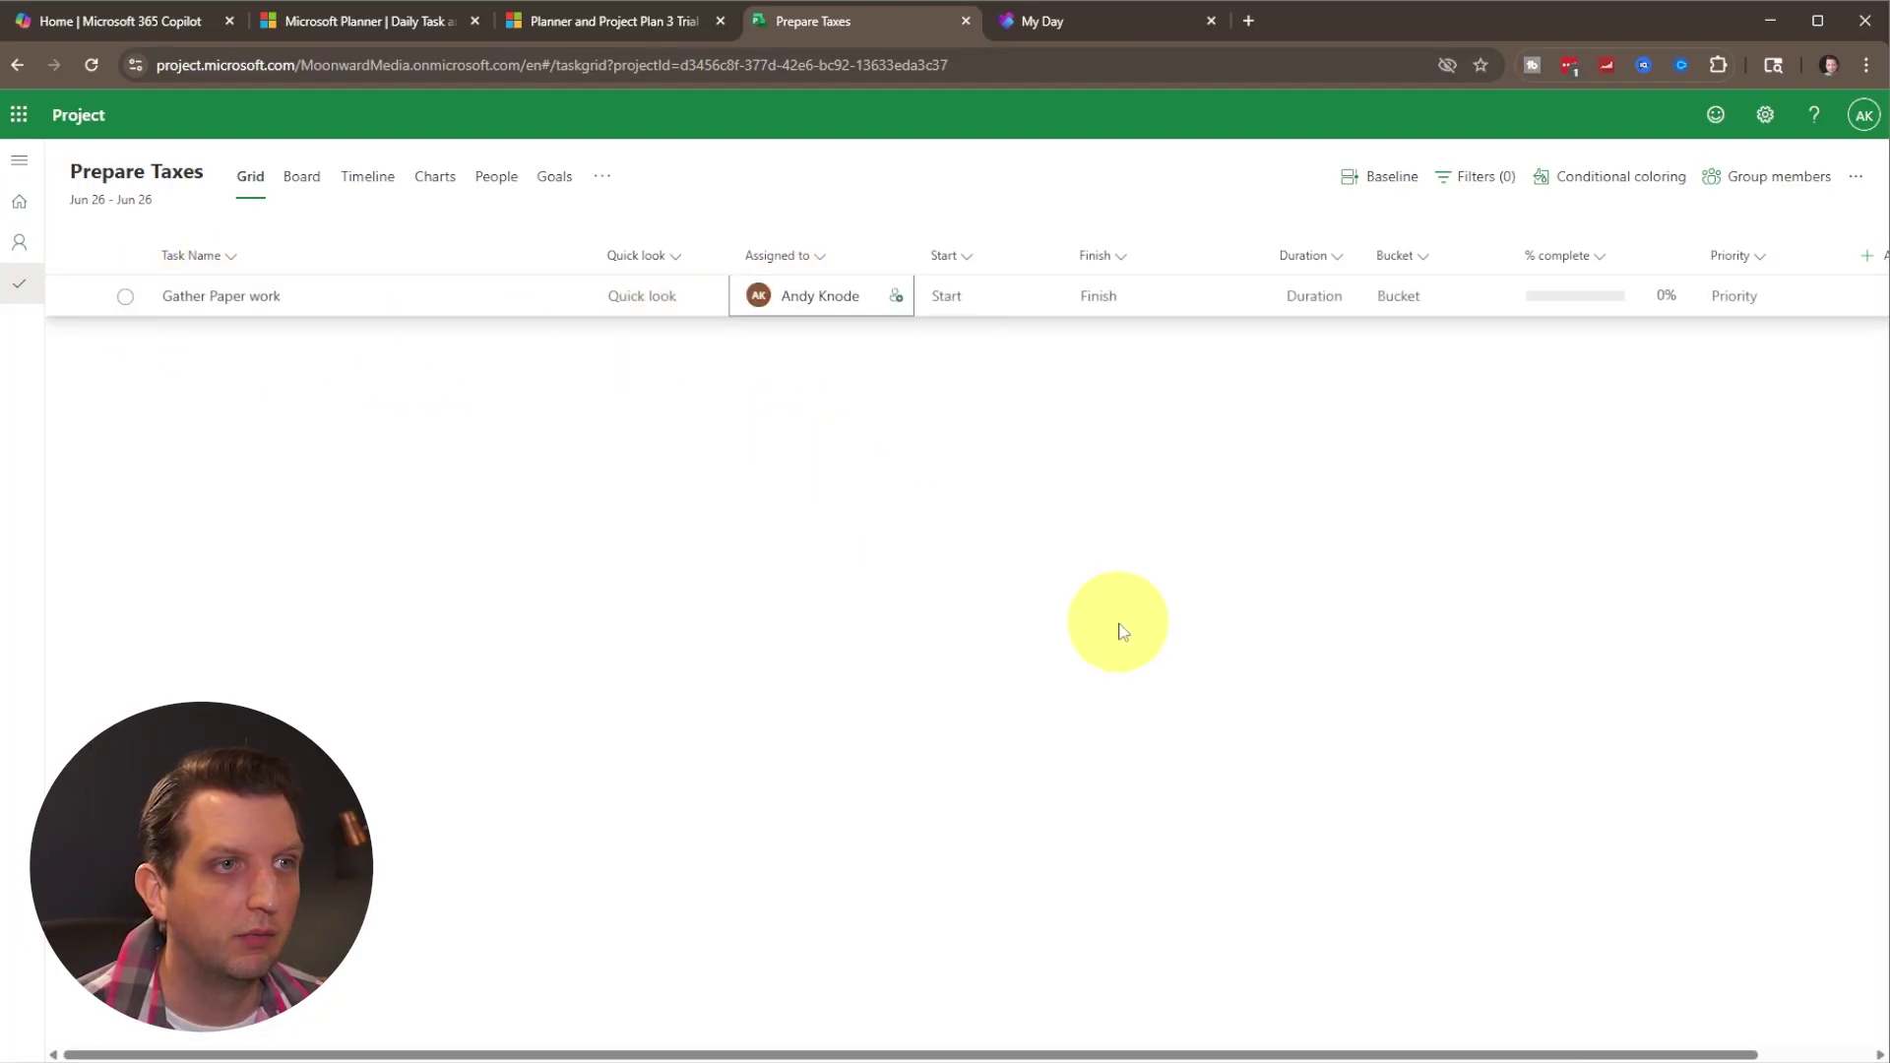
click(30, 217)
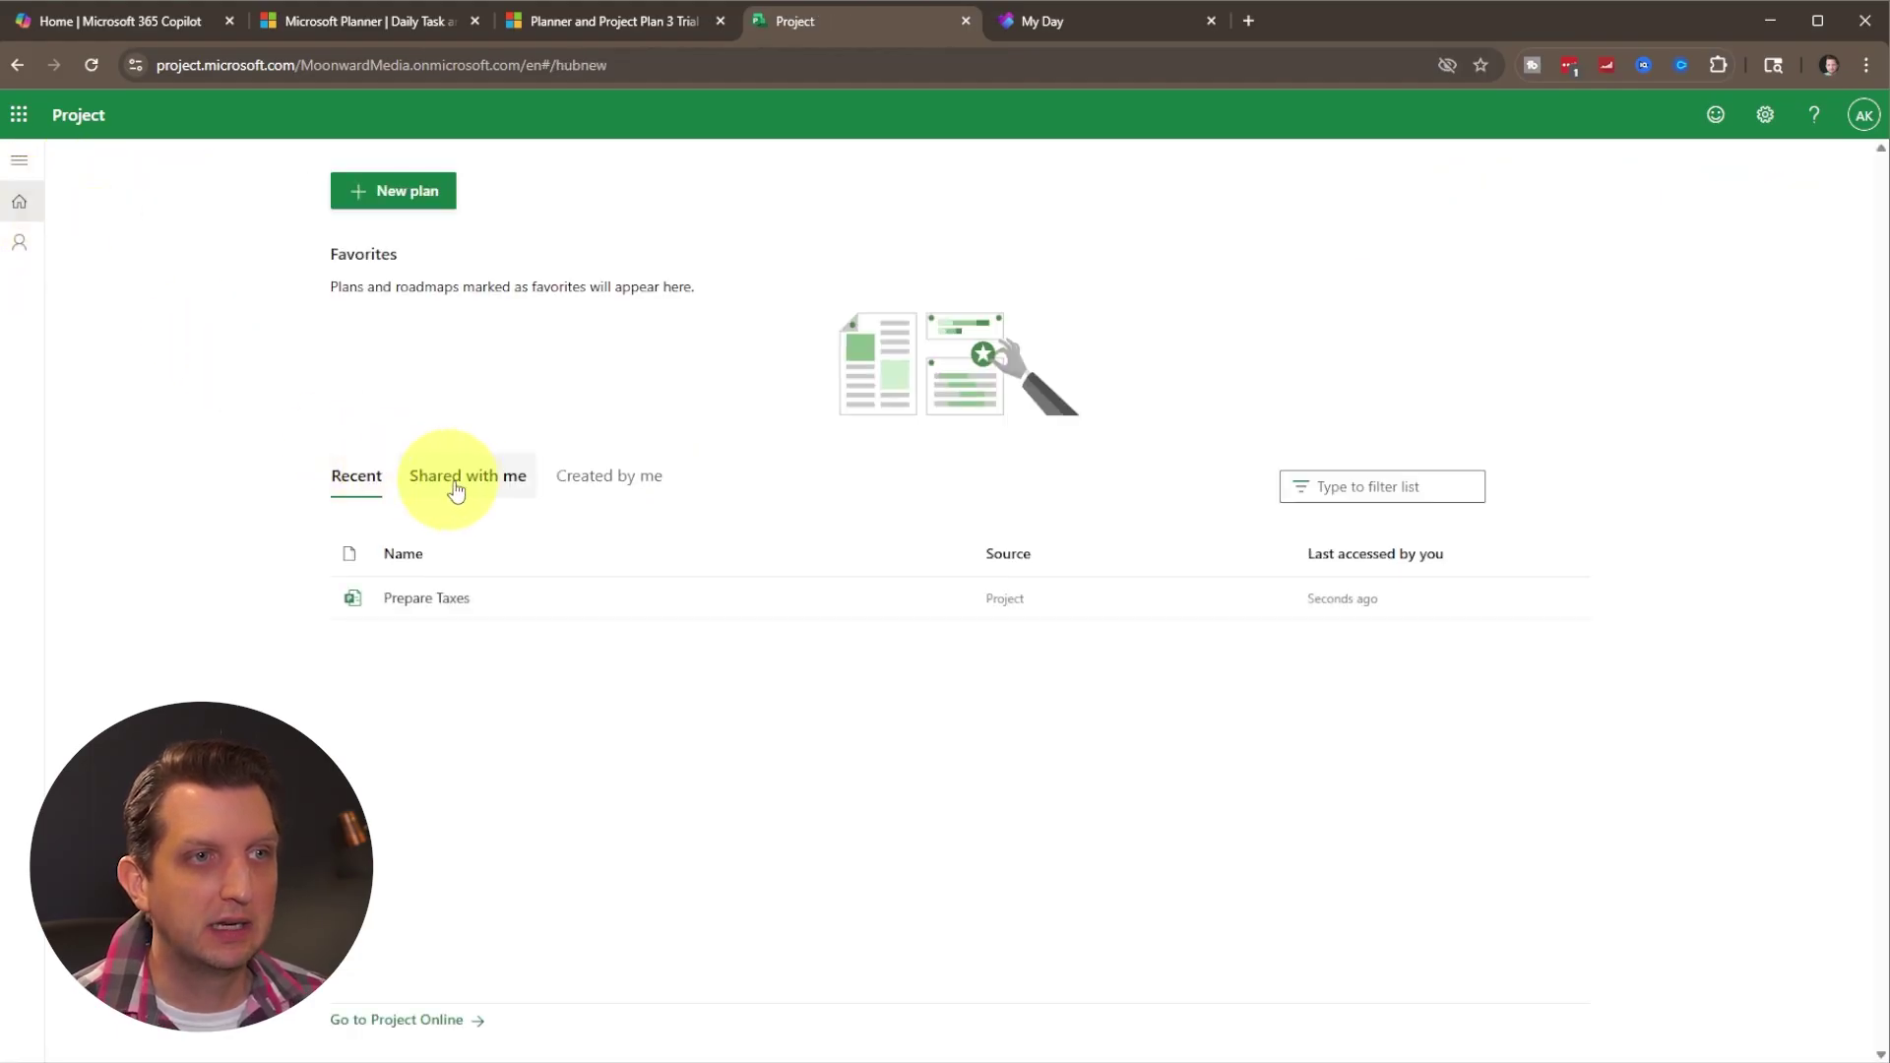
Compare the Shared with me and Created by me plan lists, ending on Created by me.
click(567, 486)
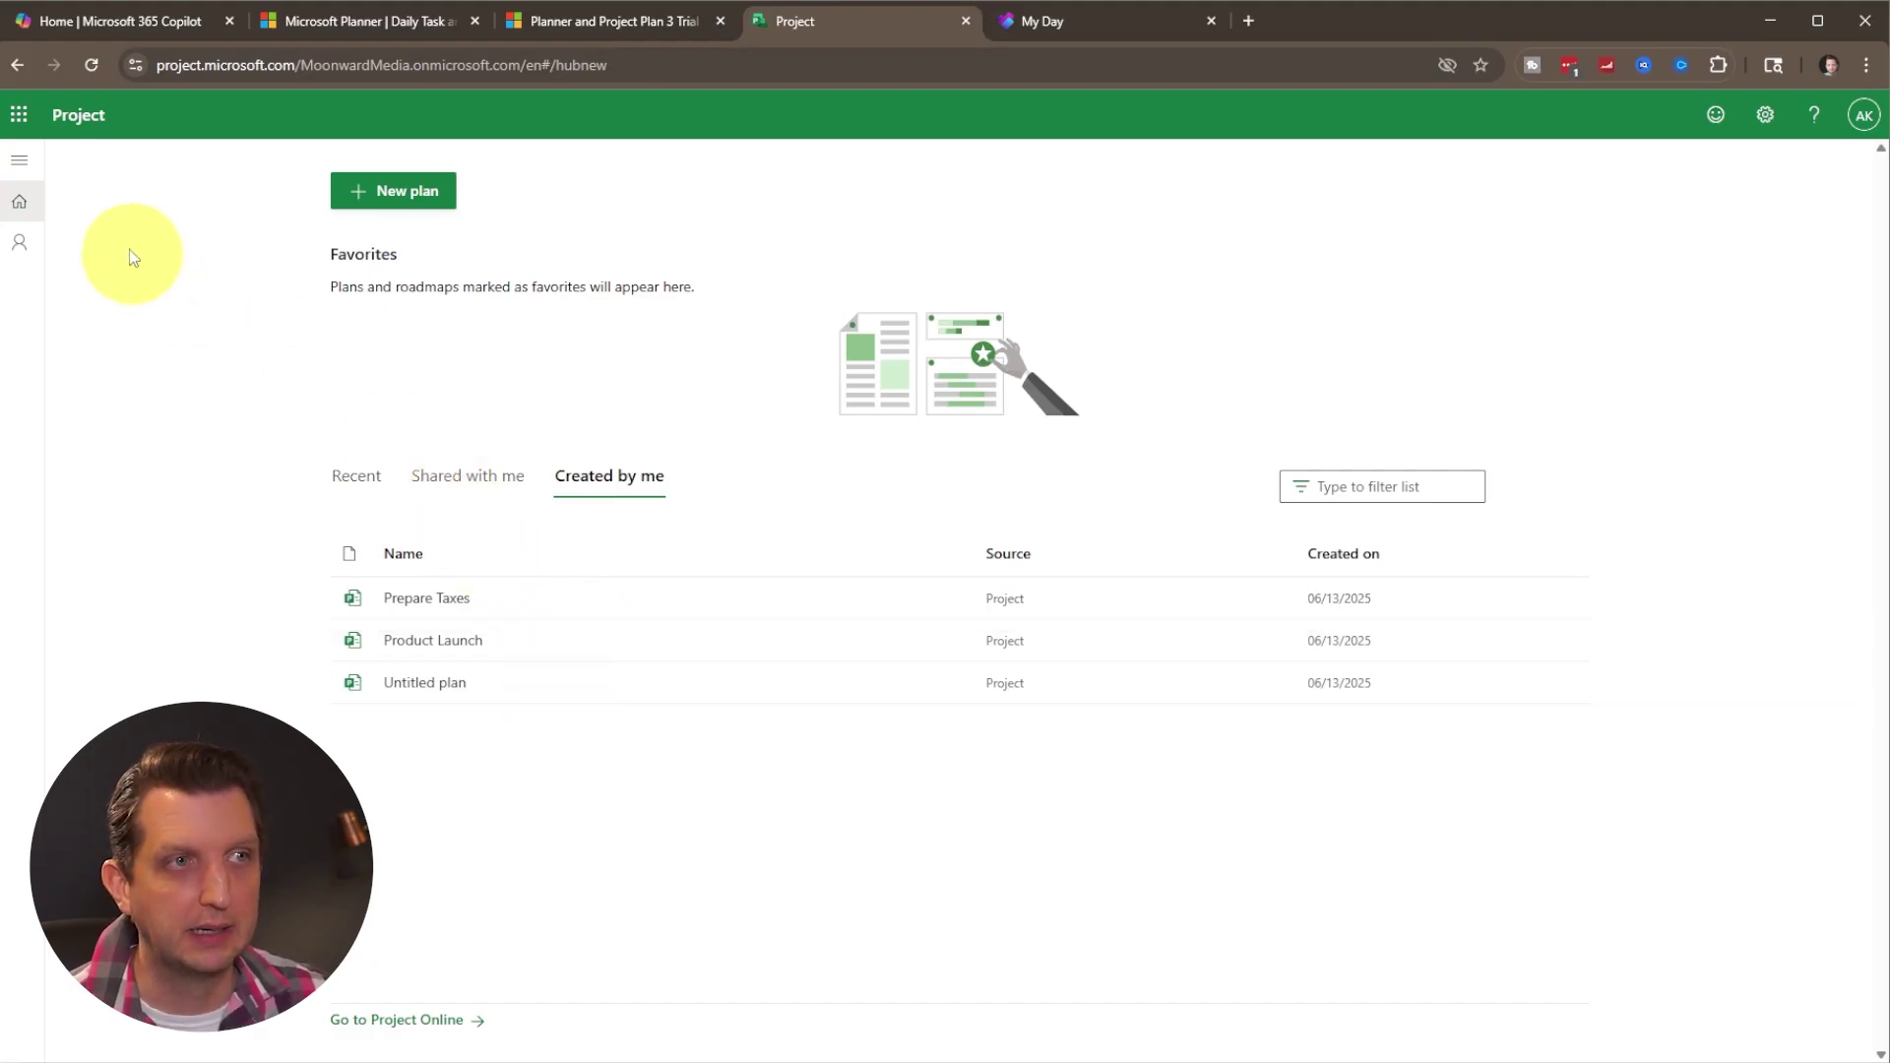
click(485, 471)
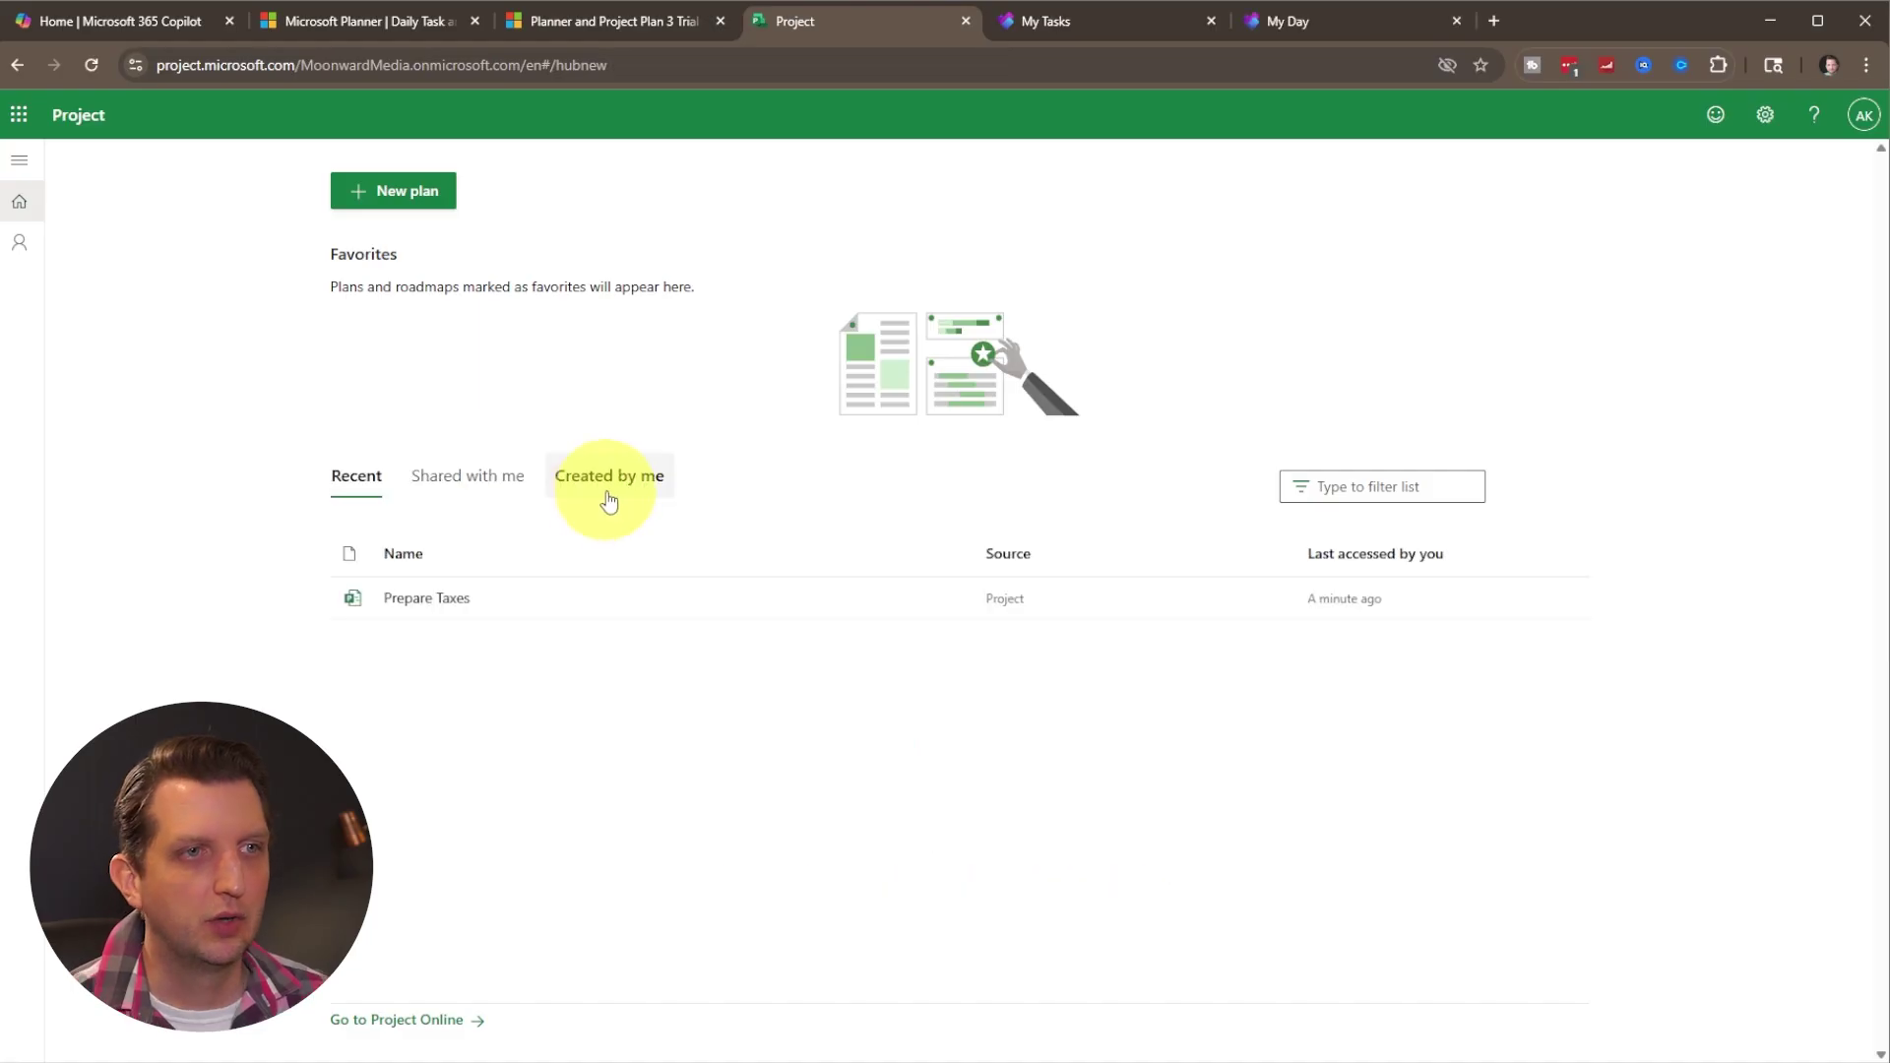
click(606, 488)
click(489, 487)
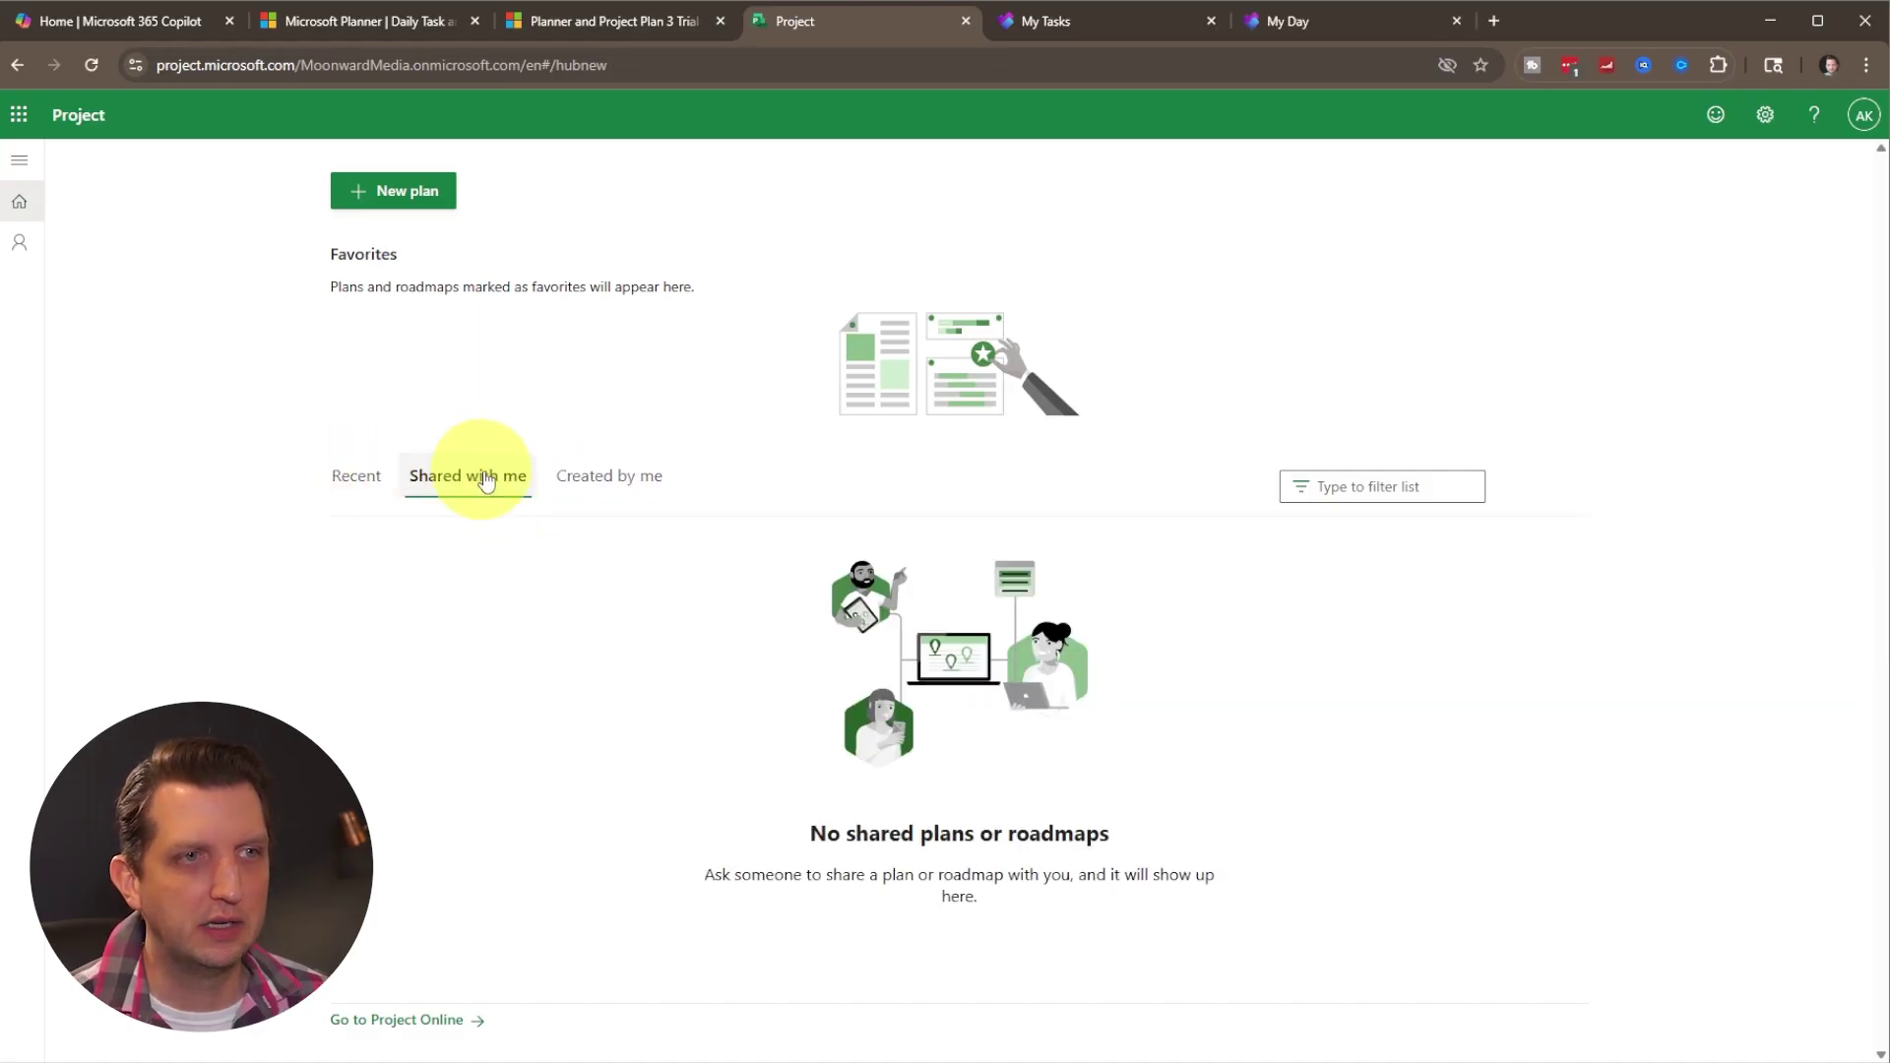
click(602, 476)
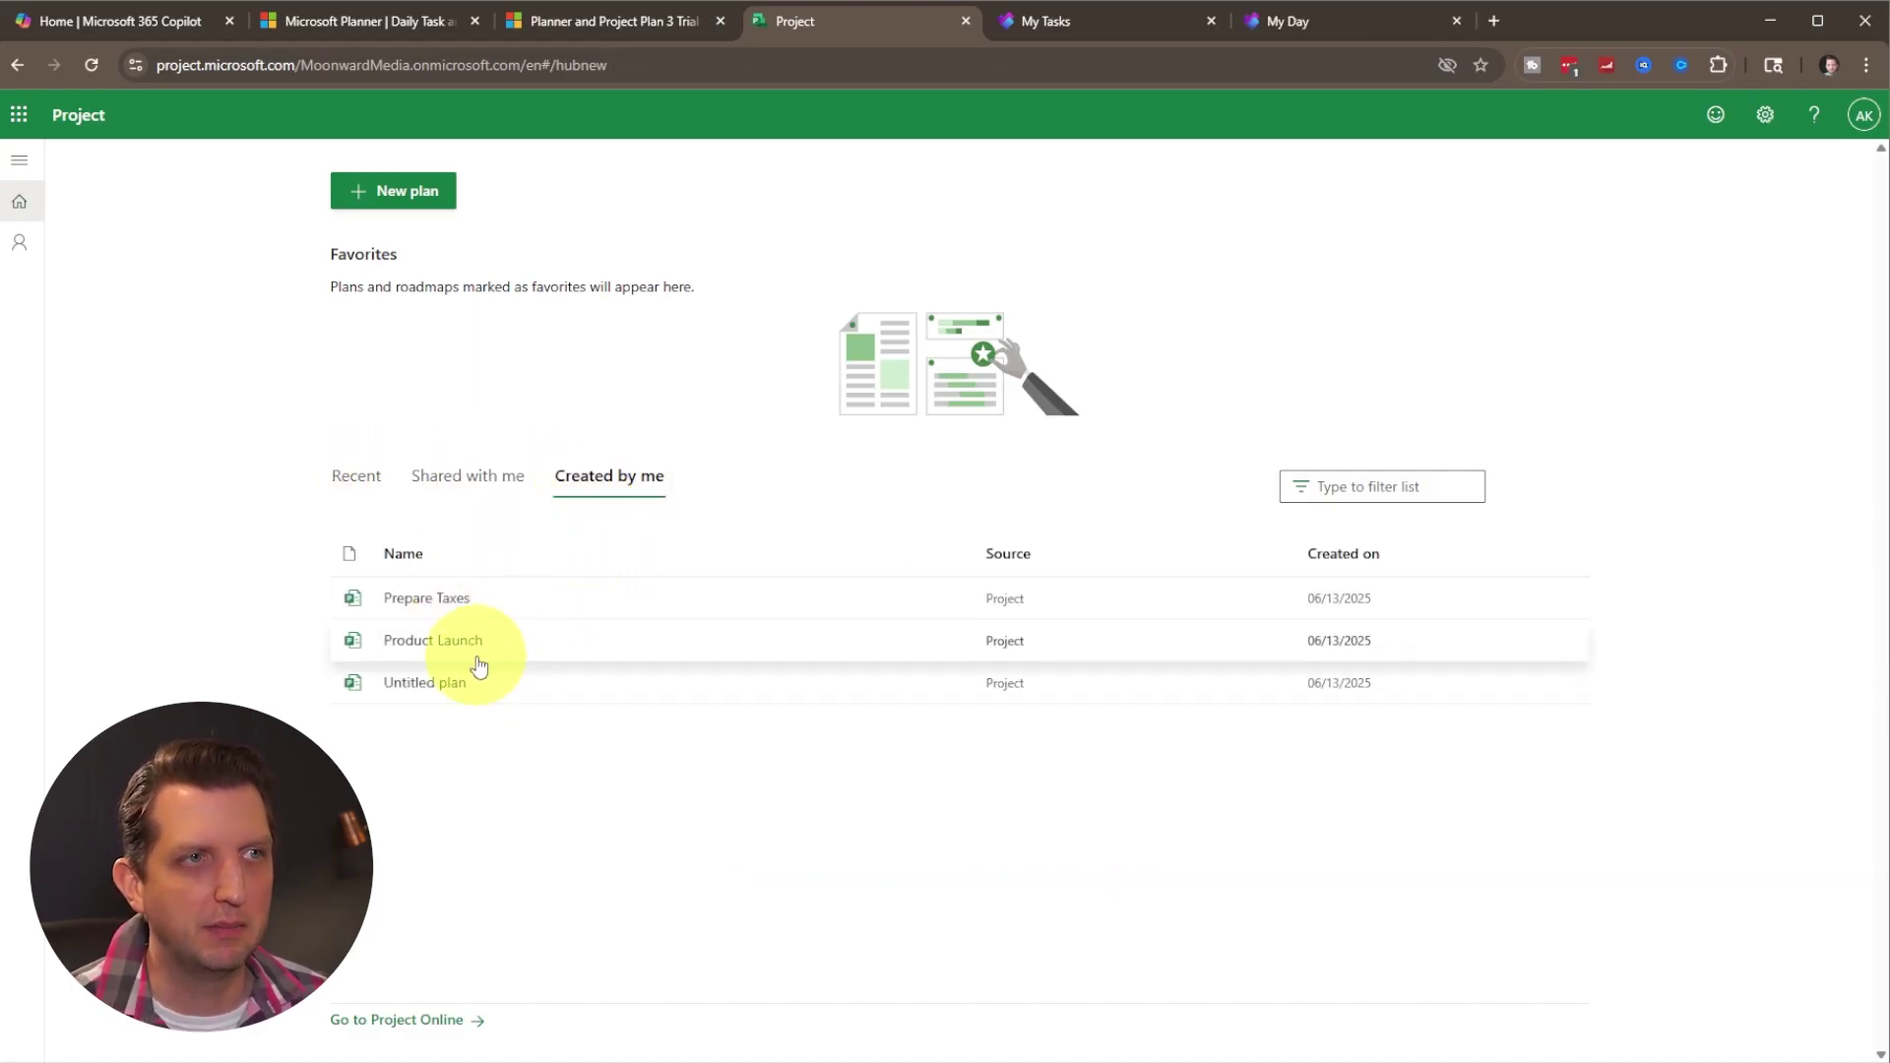
click(22, 250)
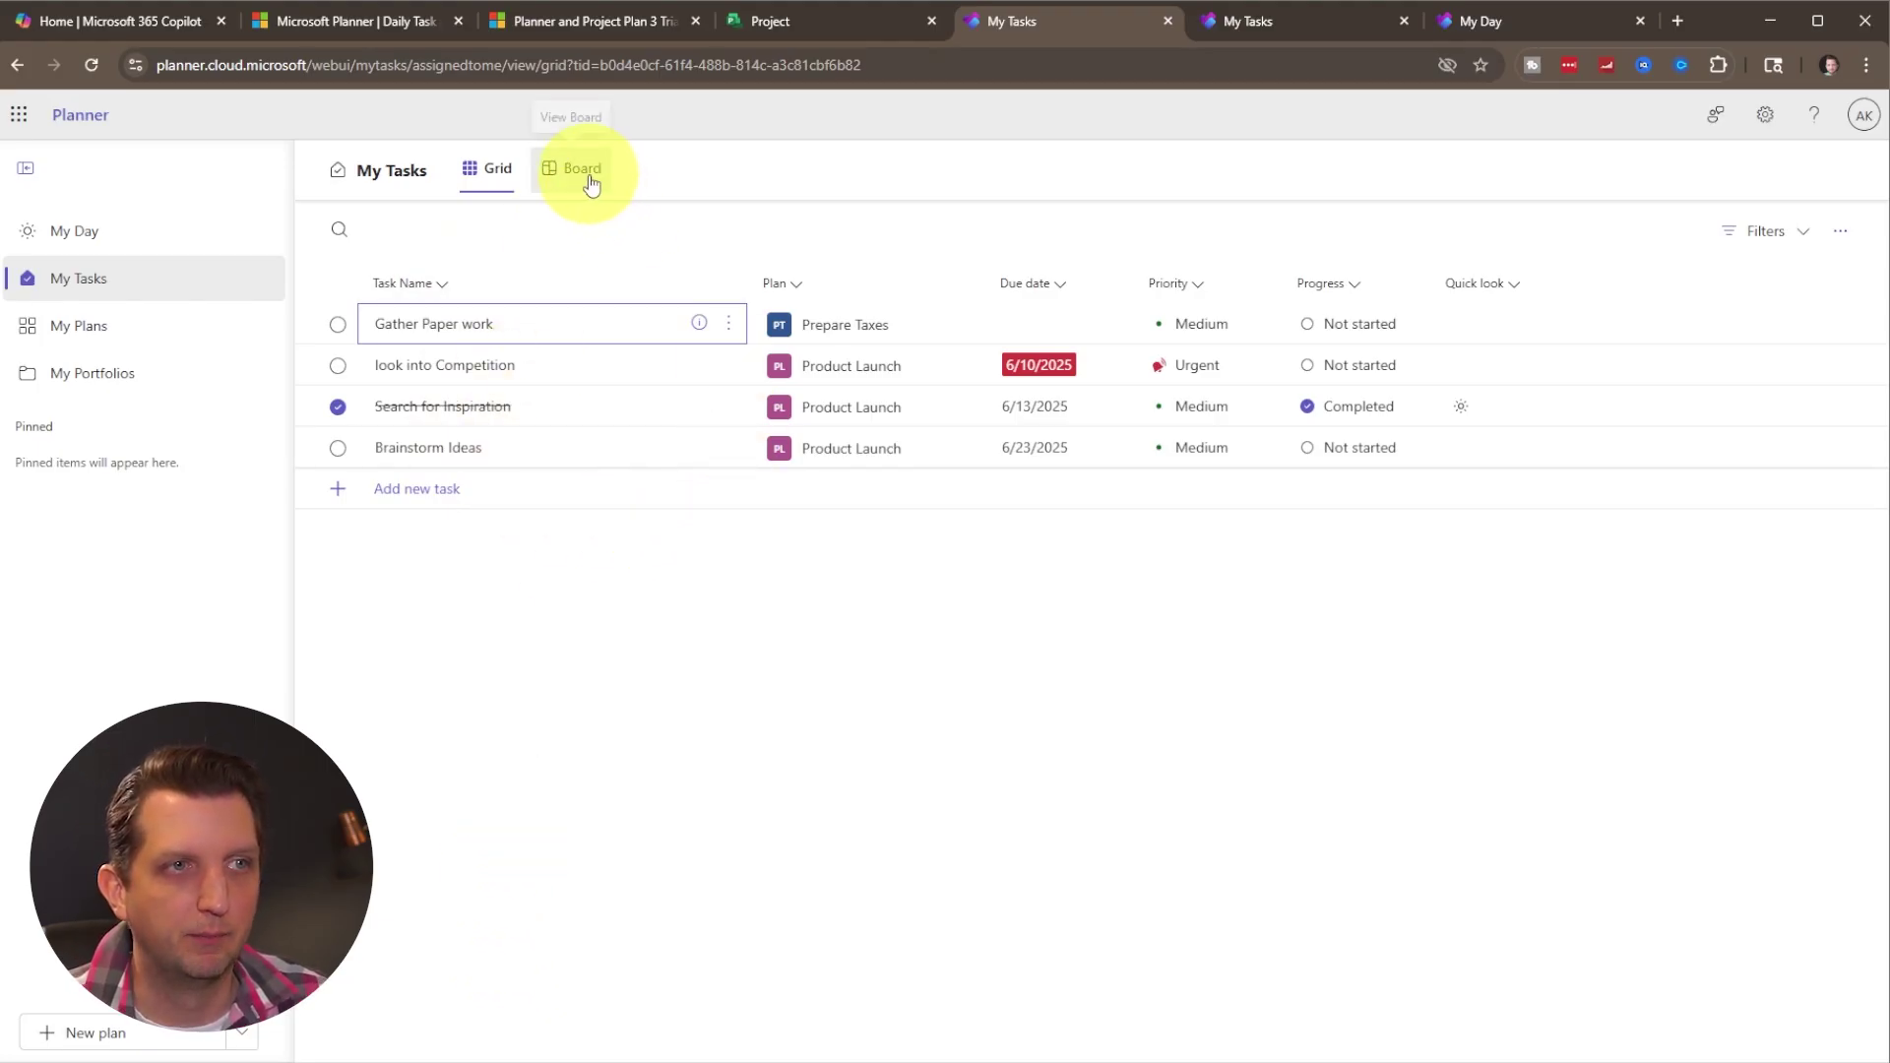
Switch My Tasks to Board view, grouping the tasks by progress.
click(591, 185)
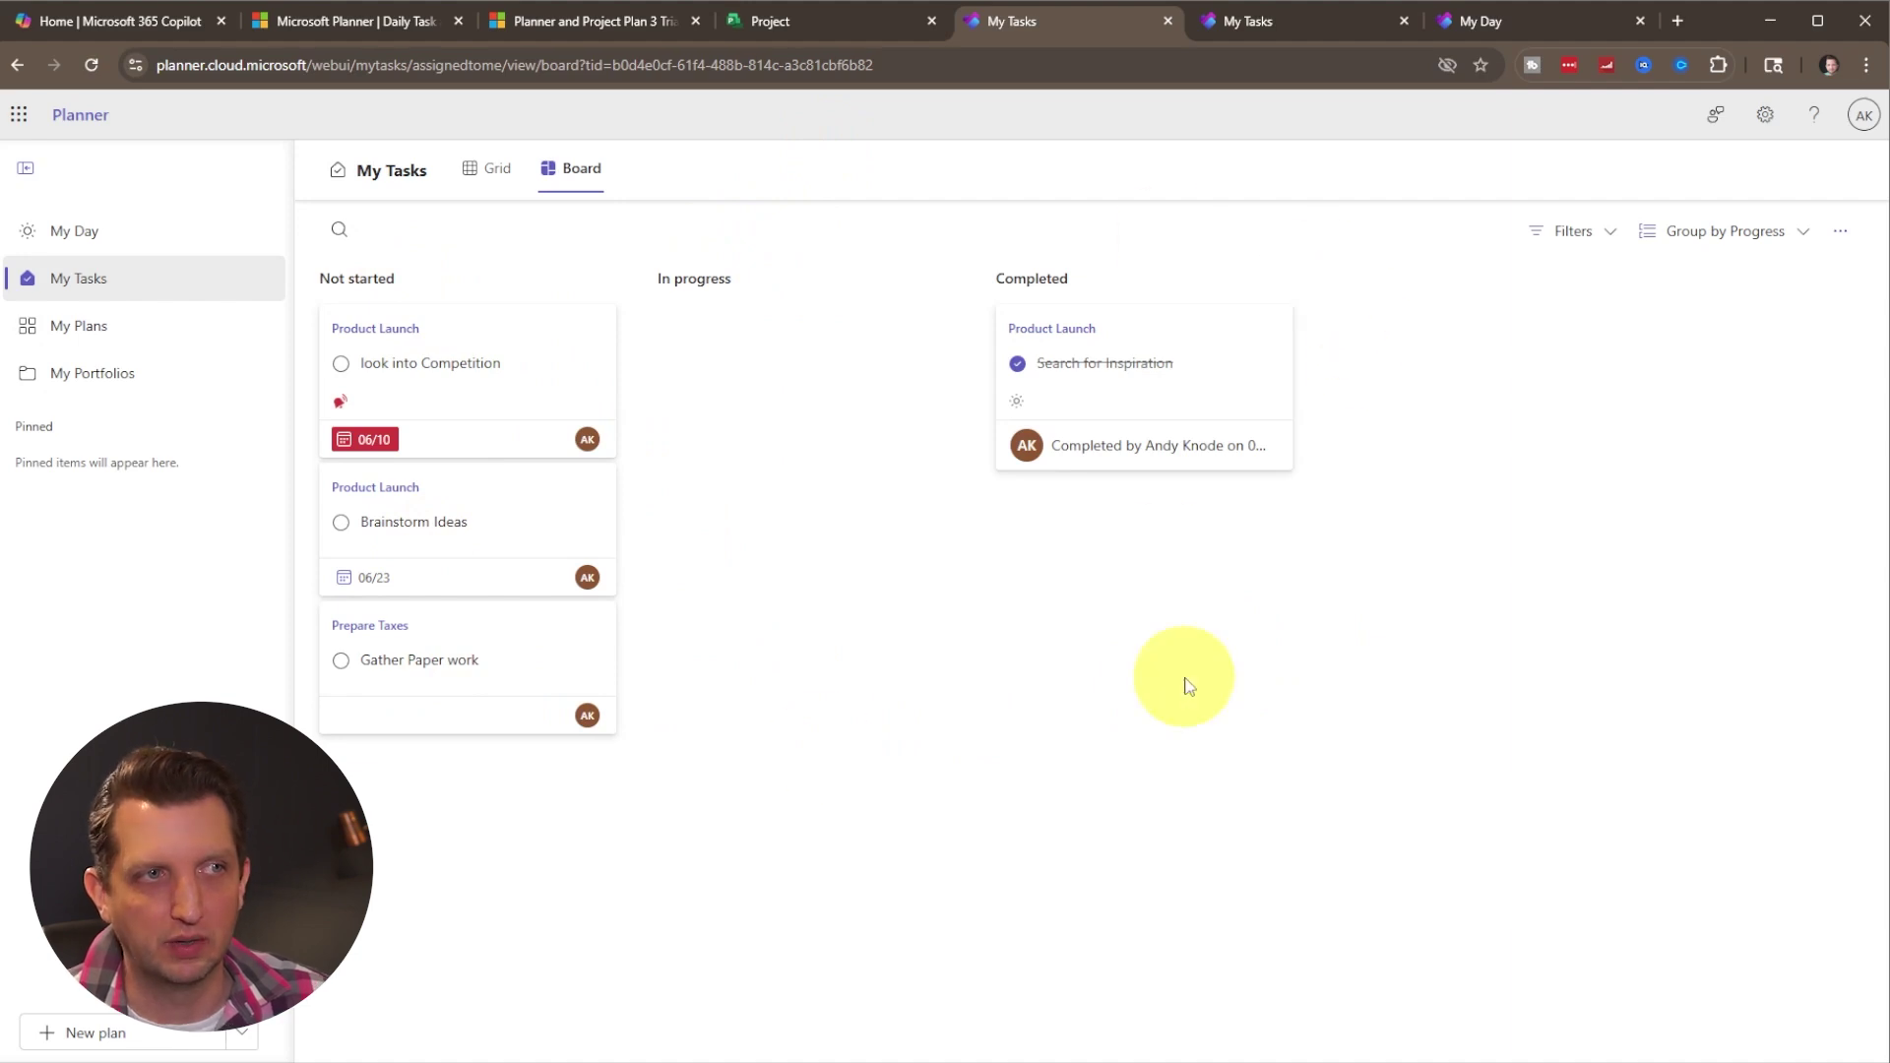
click(85, 325)
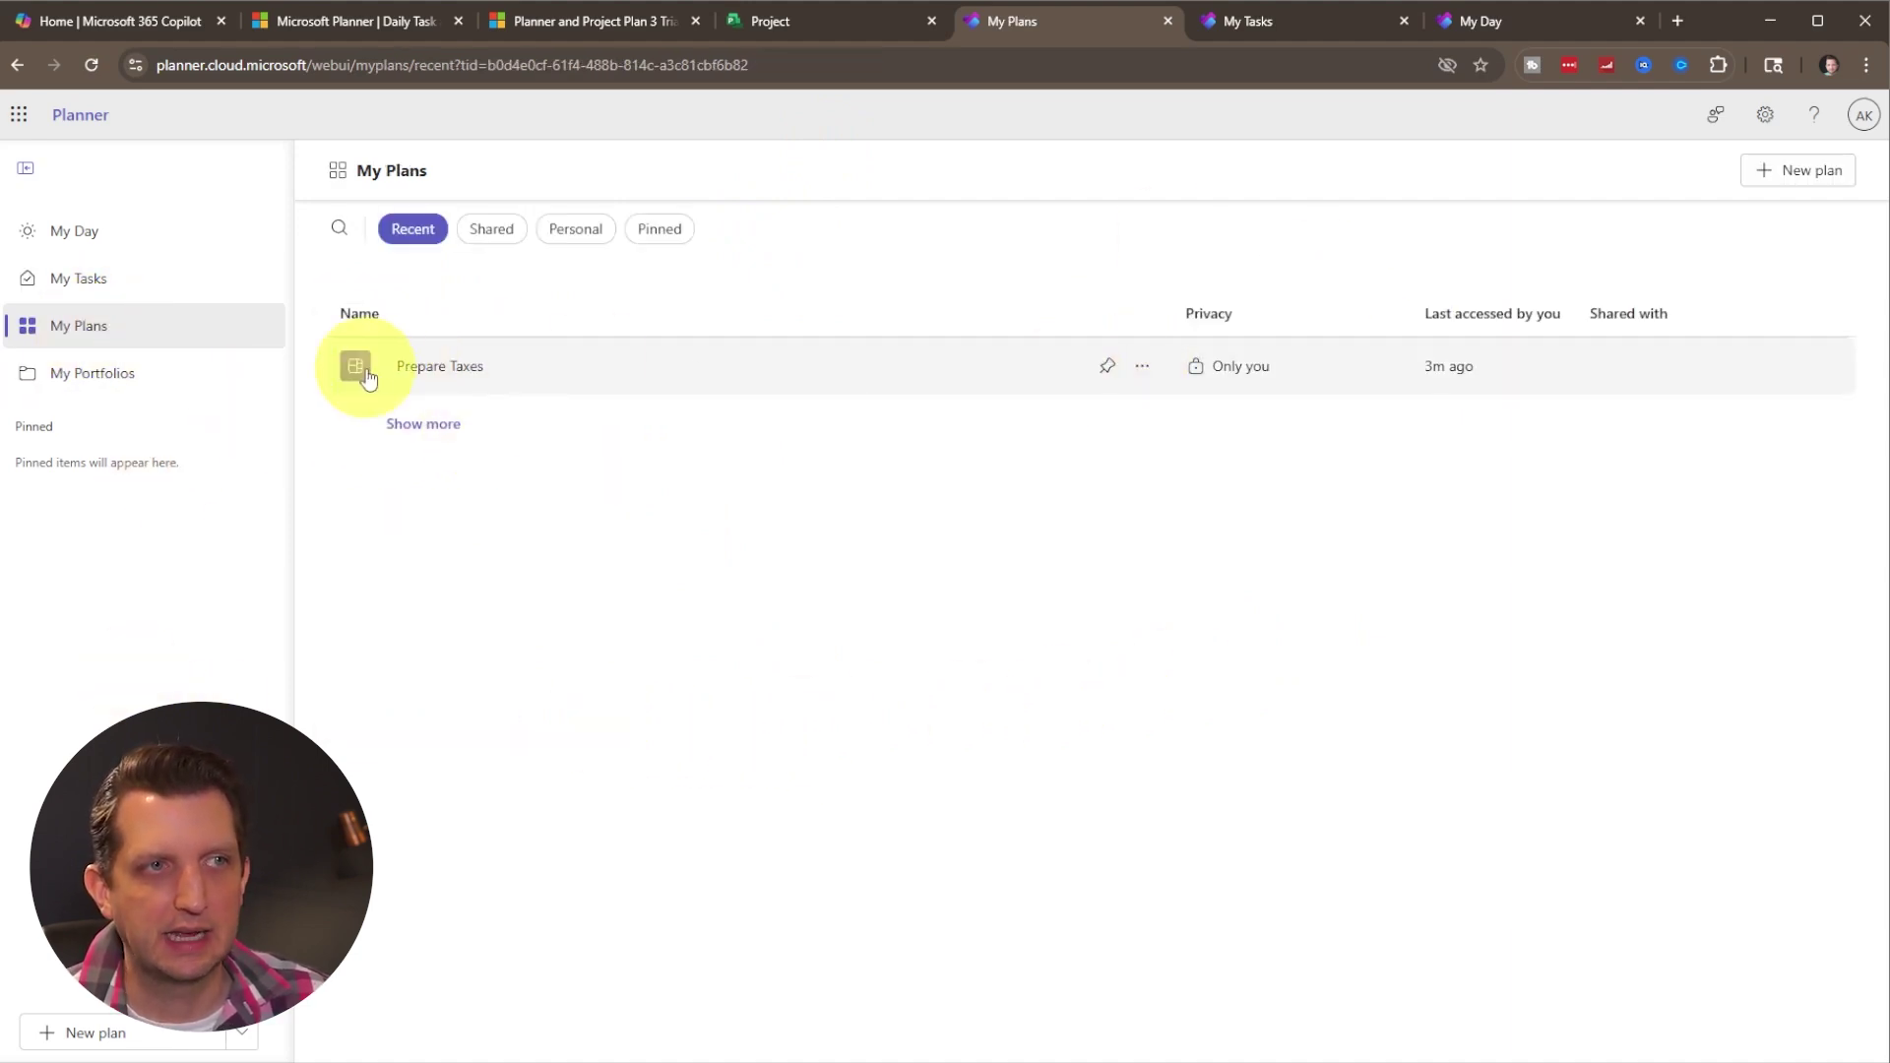
click(418, 368)
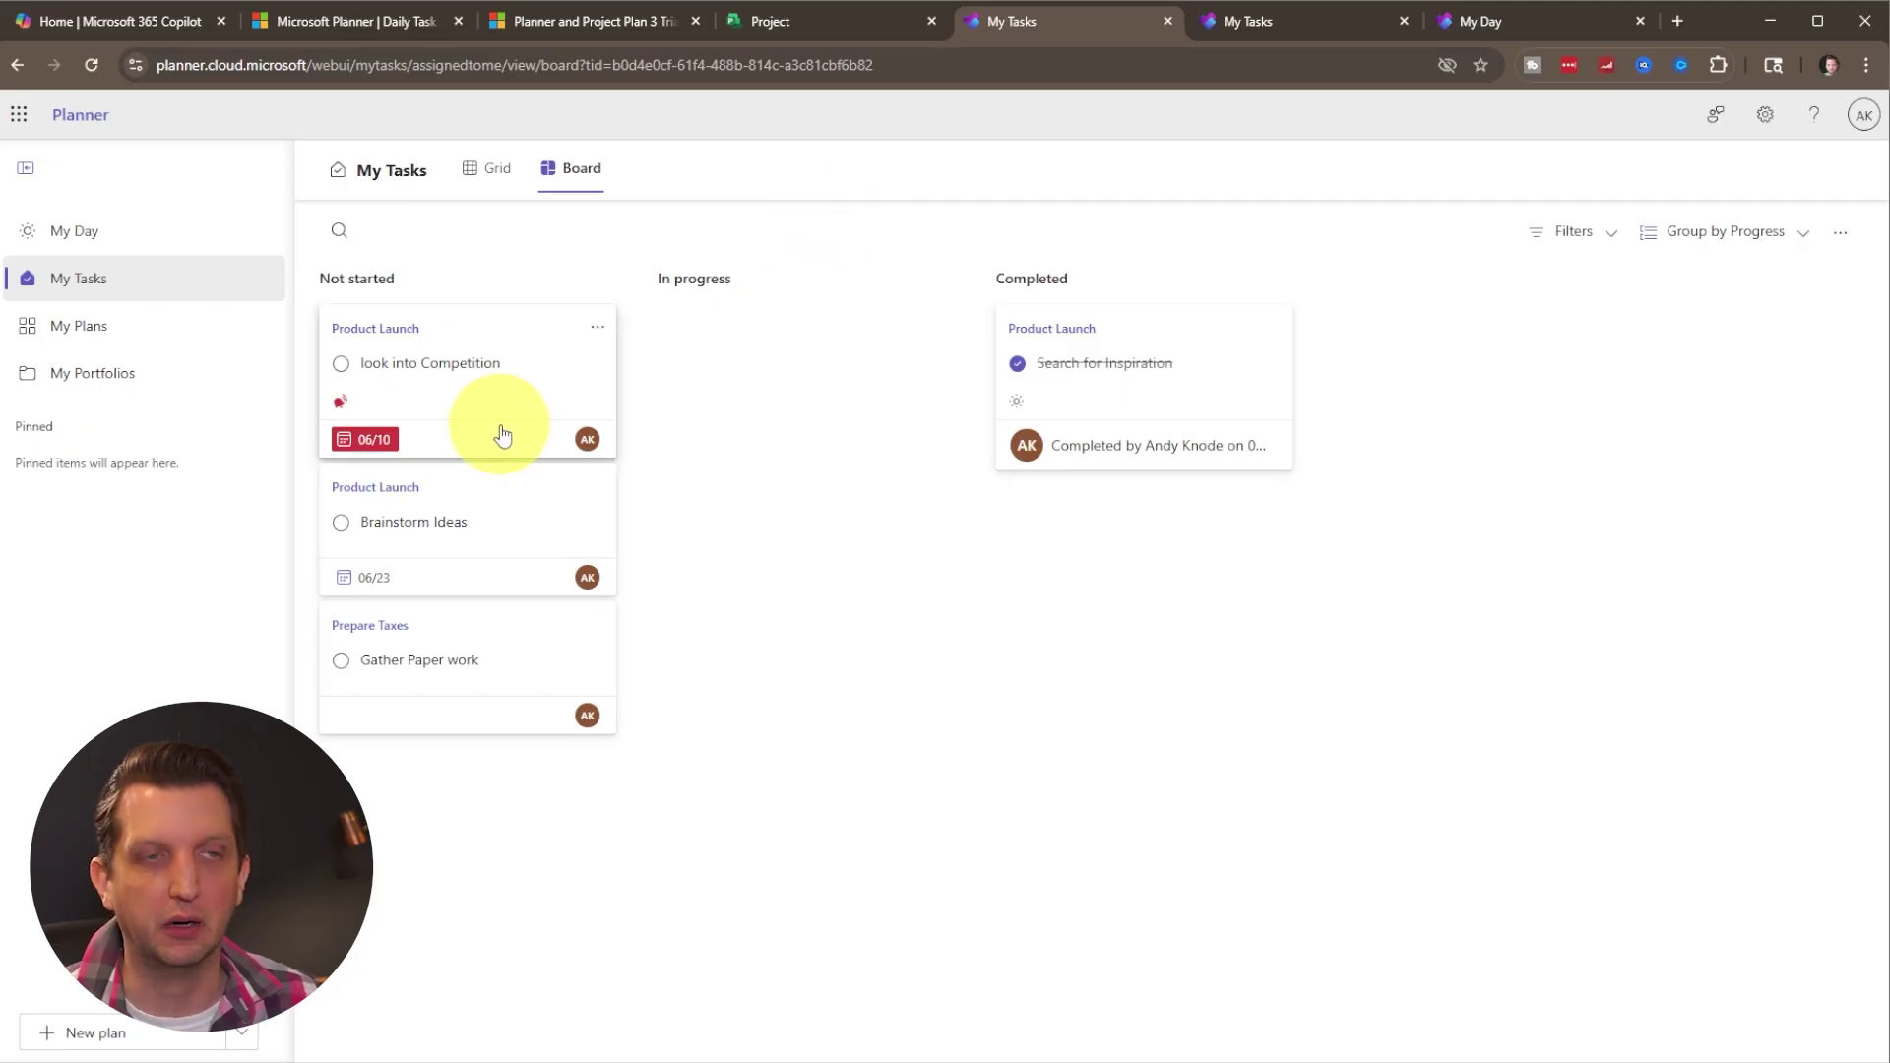
Mark 'look into Competition' complete in My Tasks, then reopen the Product Launch plan's grid to confirm it shows 100%.
click(340, 364)
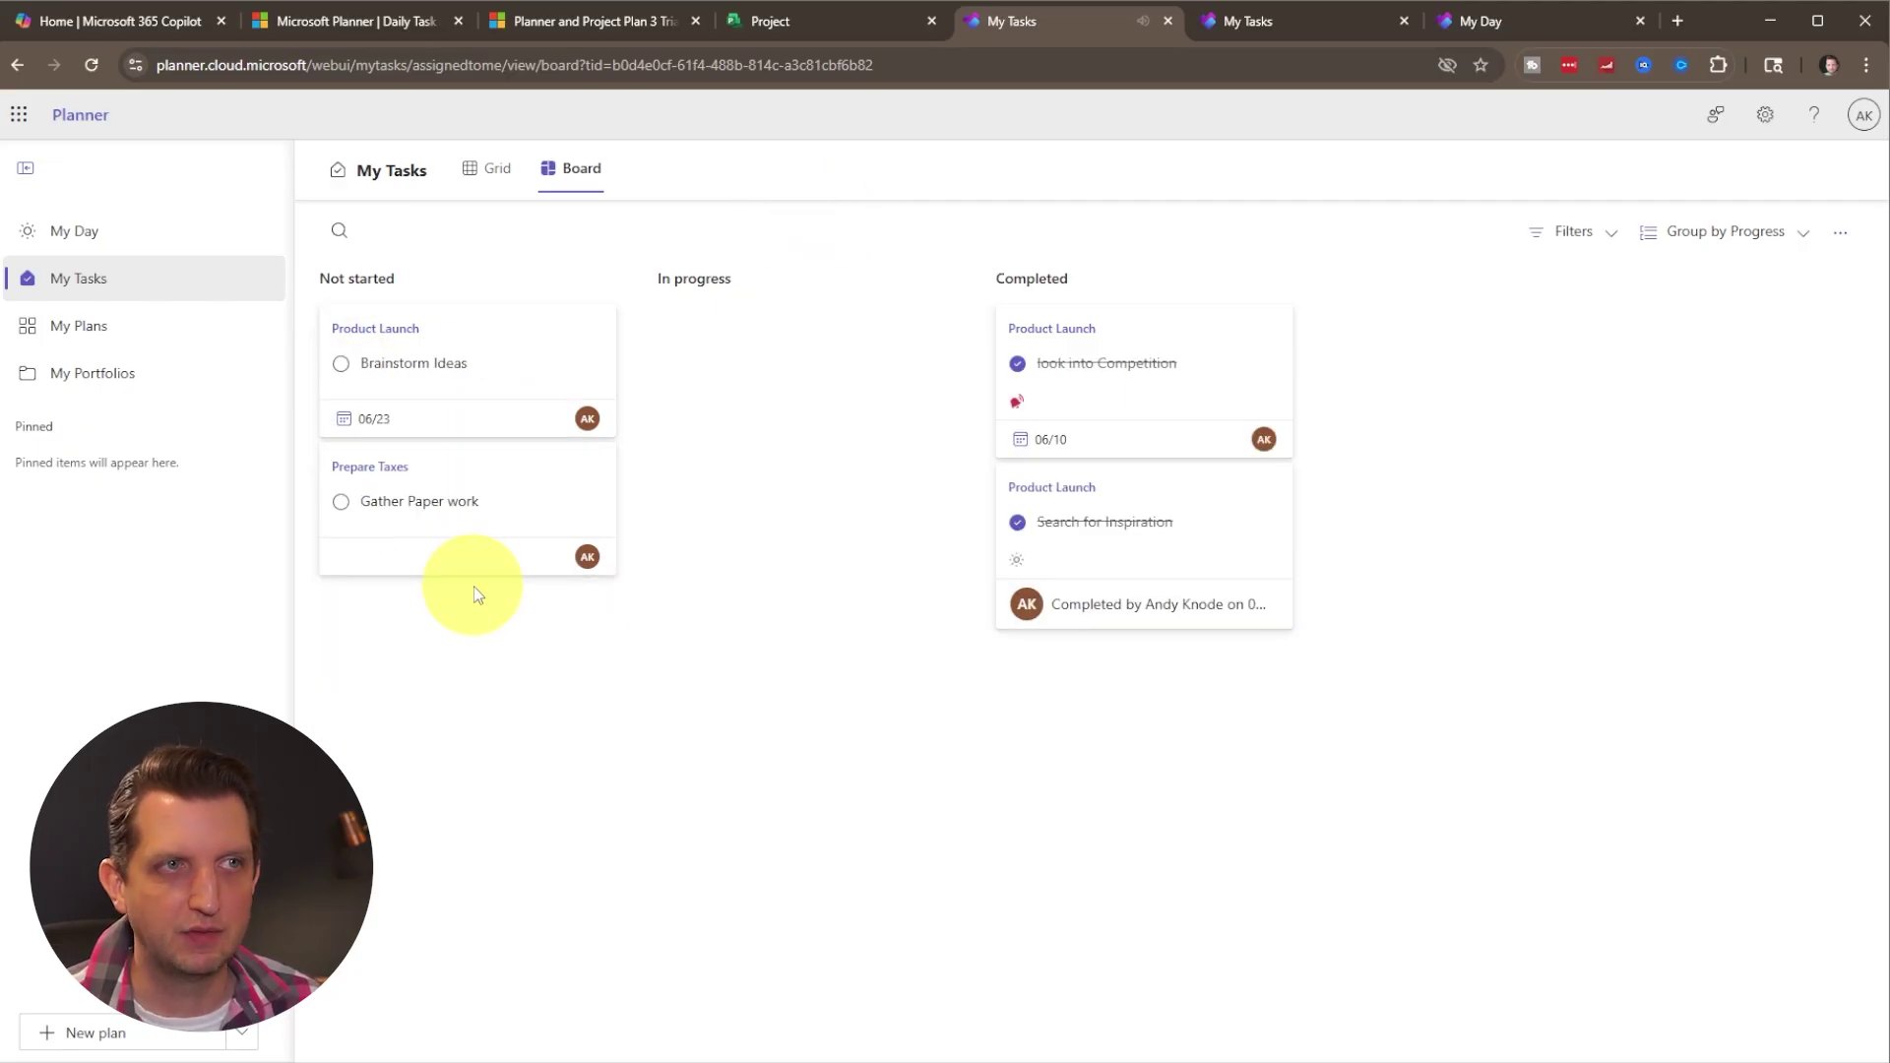
click(802, 21)
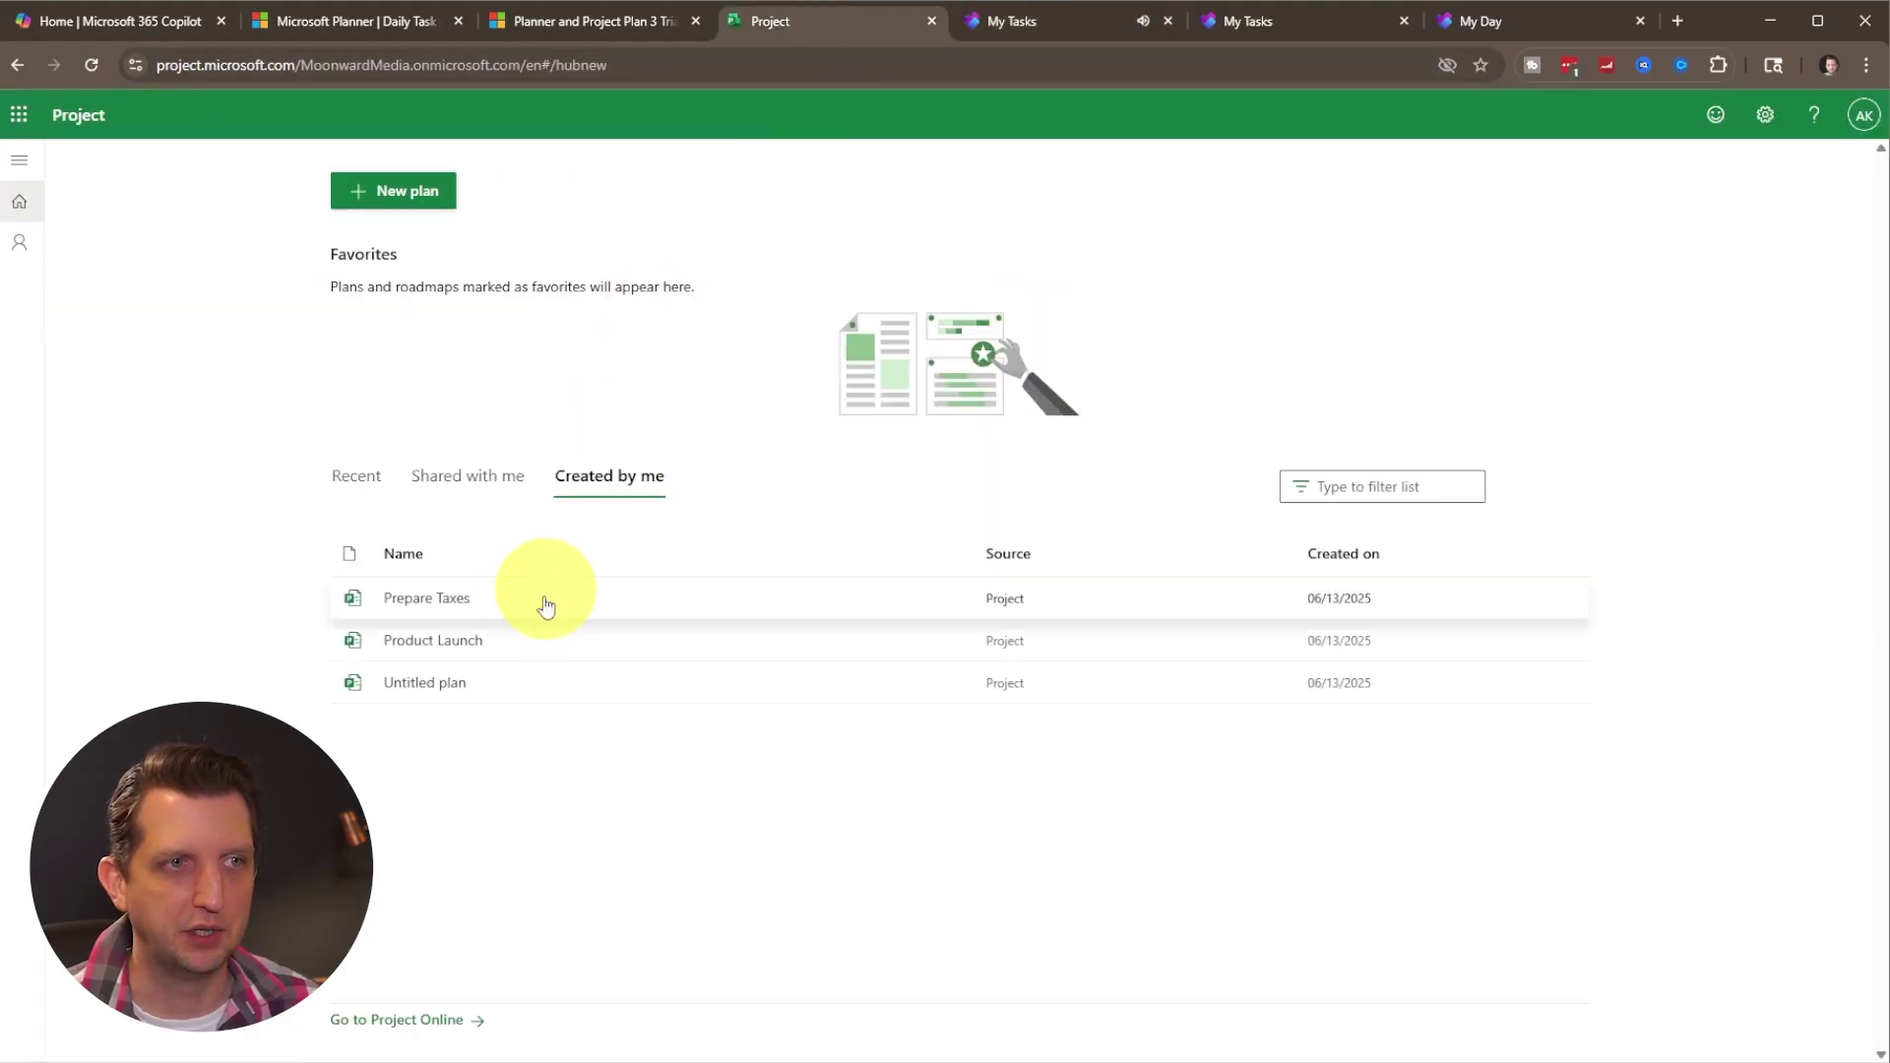
click(474, 640)
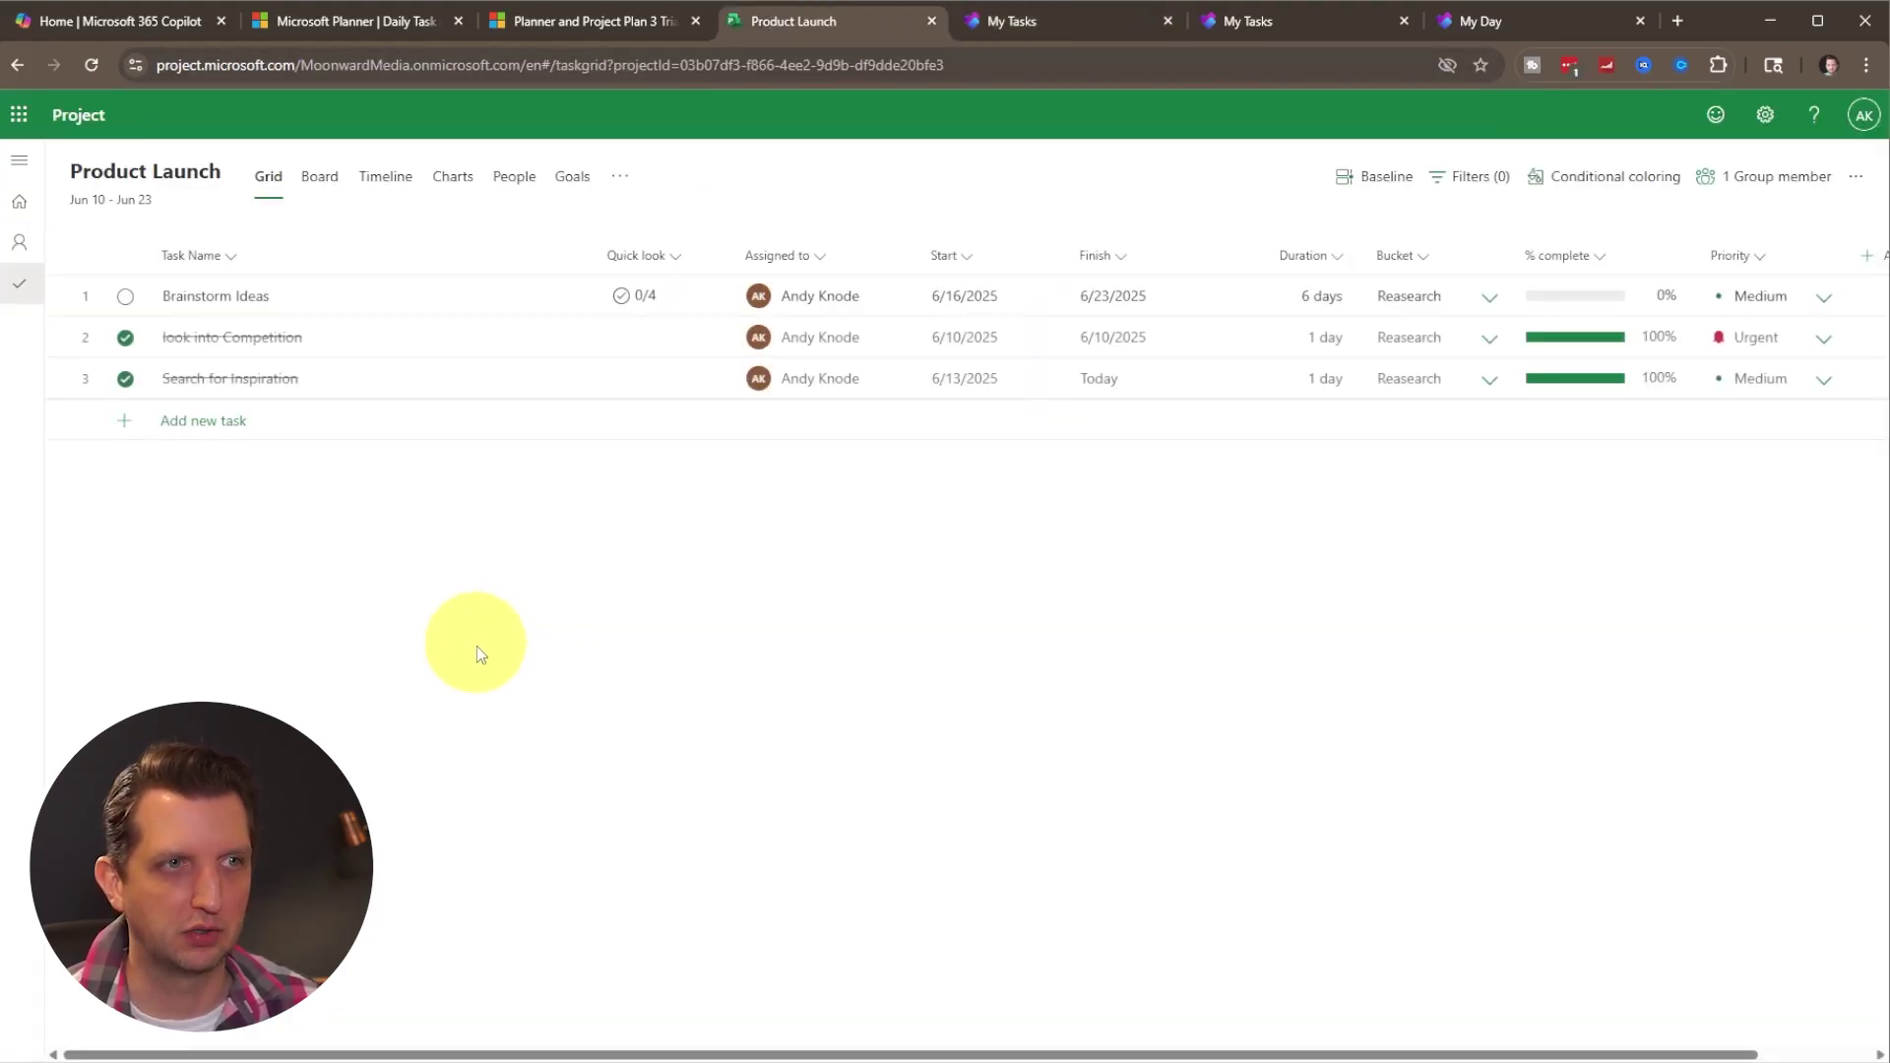